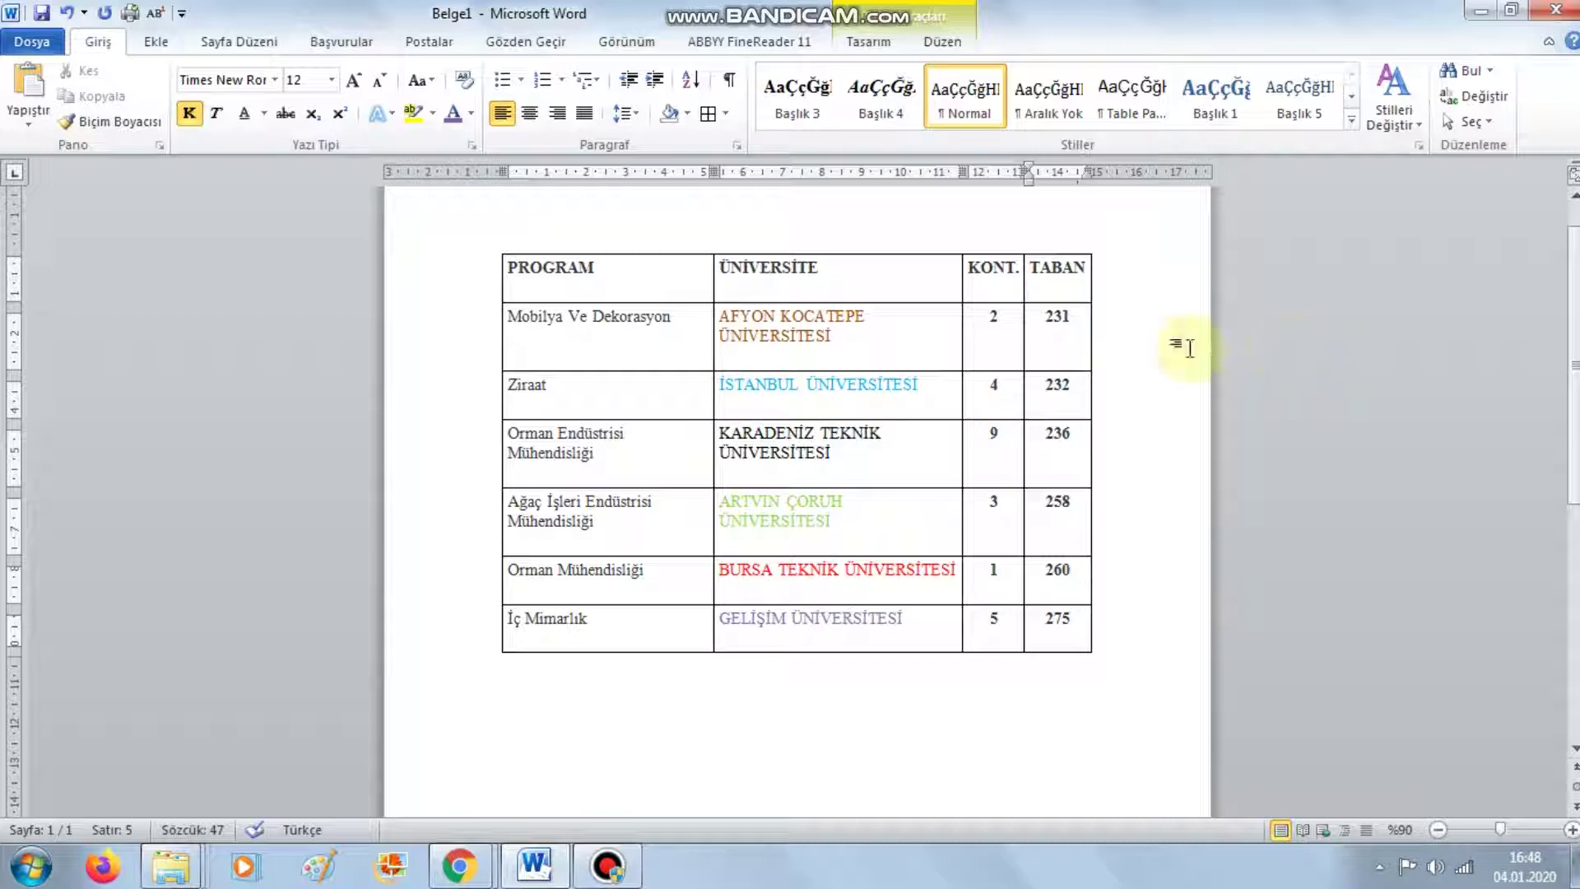
Insert a new row below the table's last row and label its first cell TOPLAM
right_click(1081, 615)
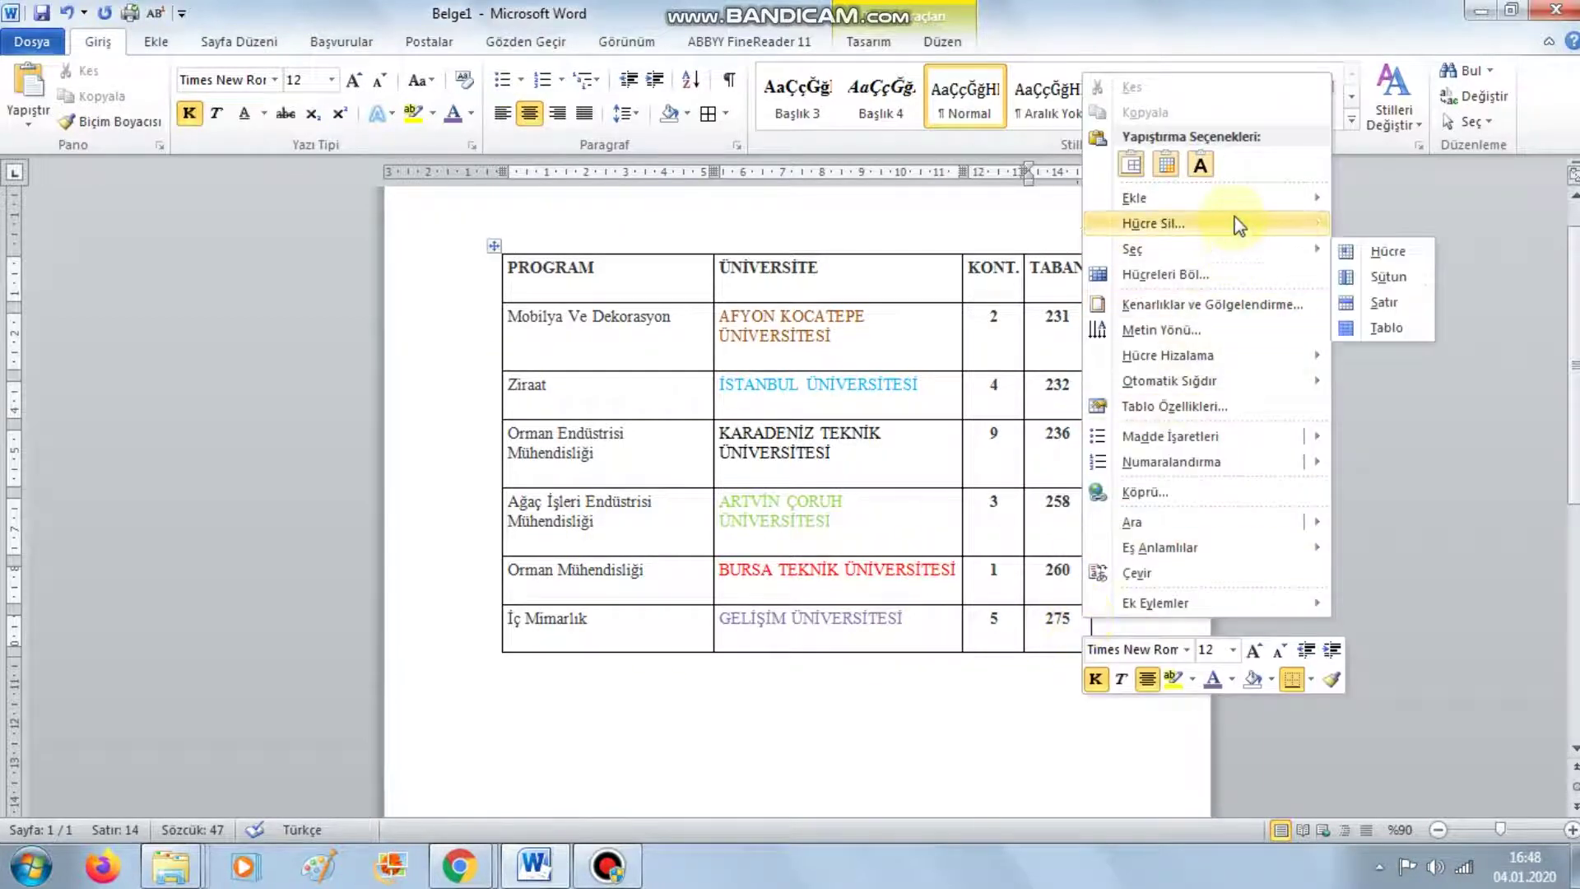
mouse_move(1135, 198)
left_click(1409, 277)
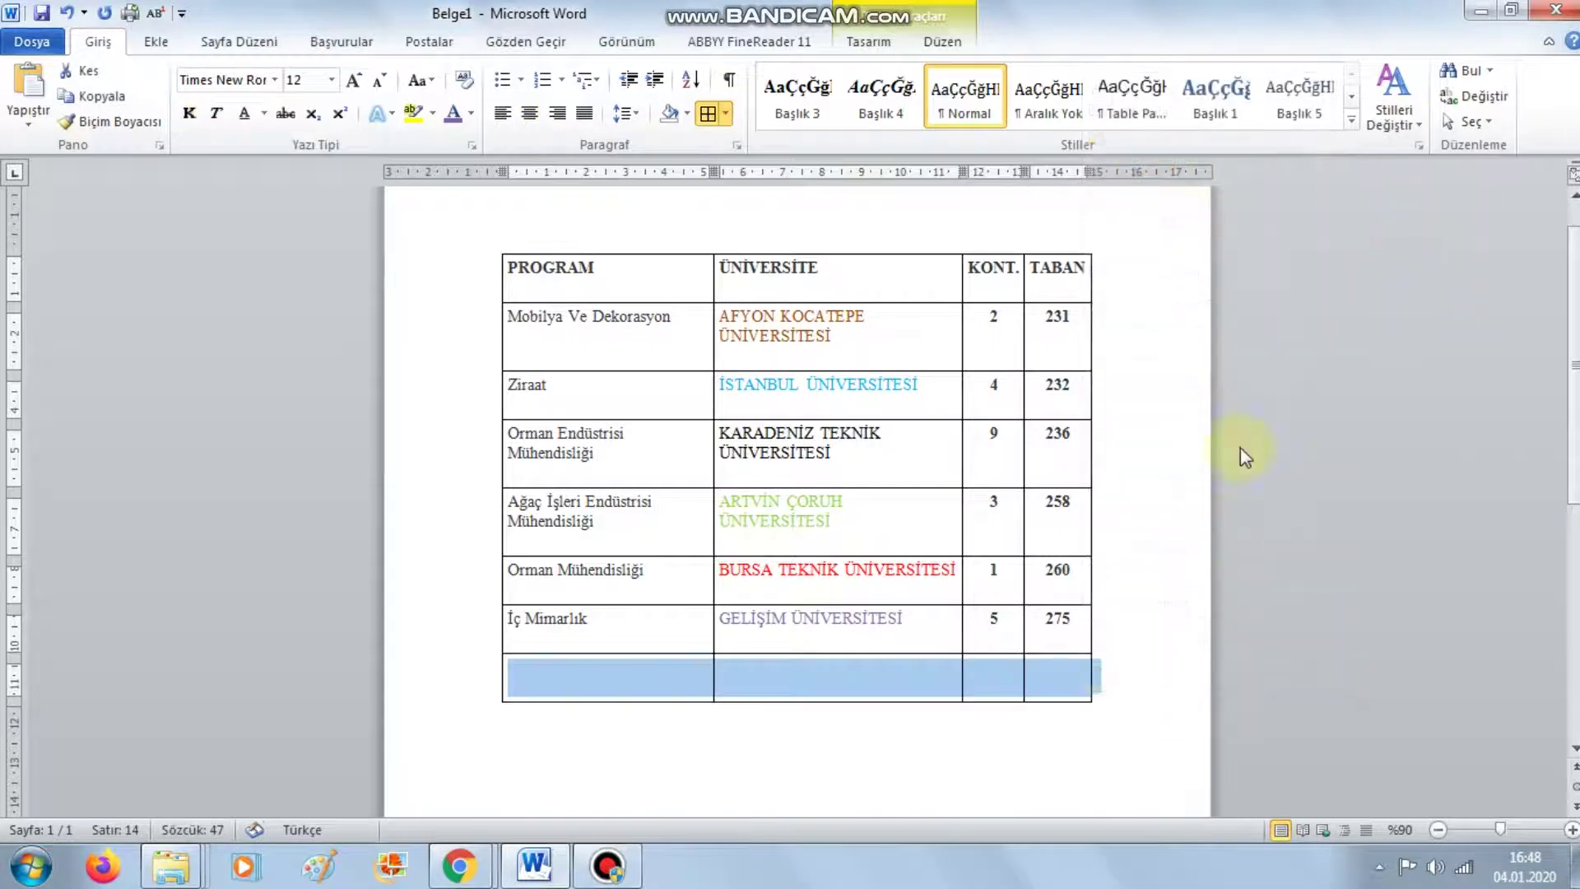
left_click(664, 687)
type("G")
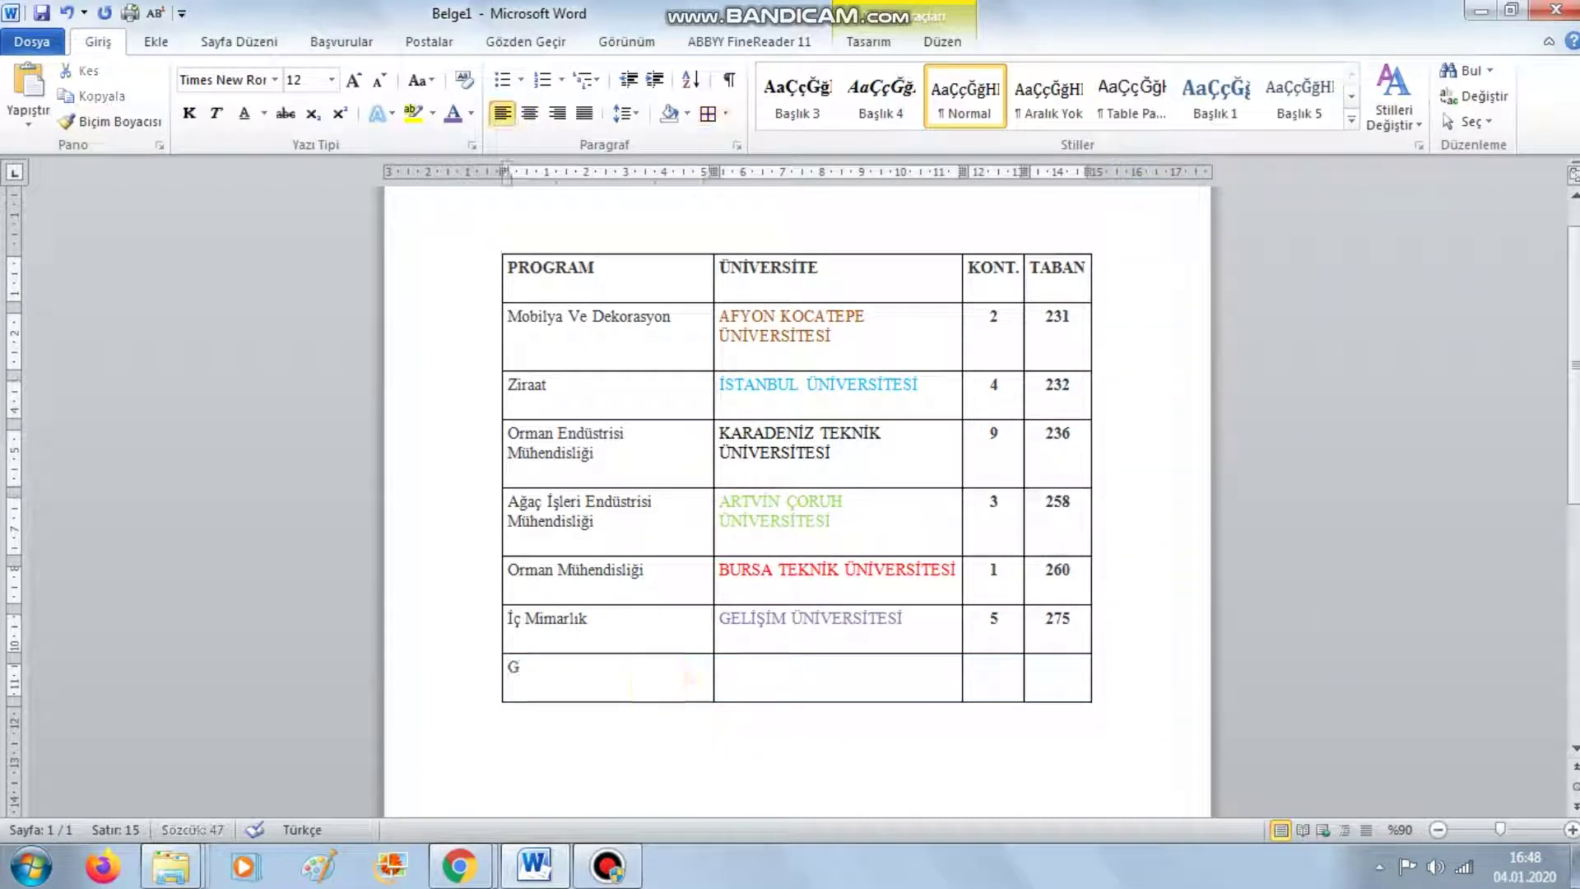
type("M")
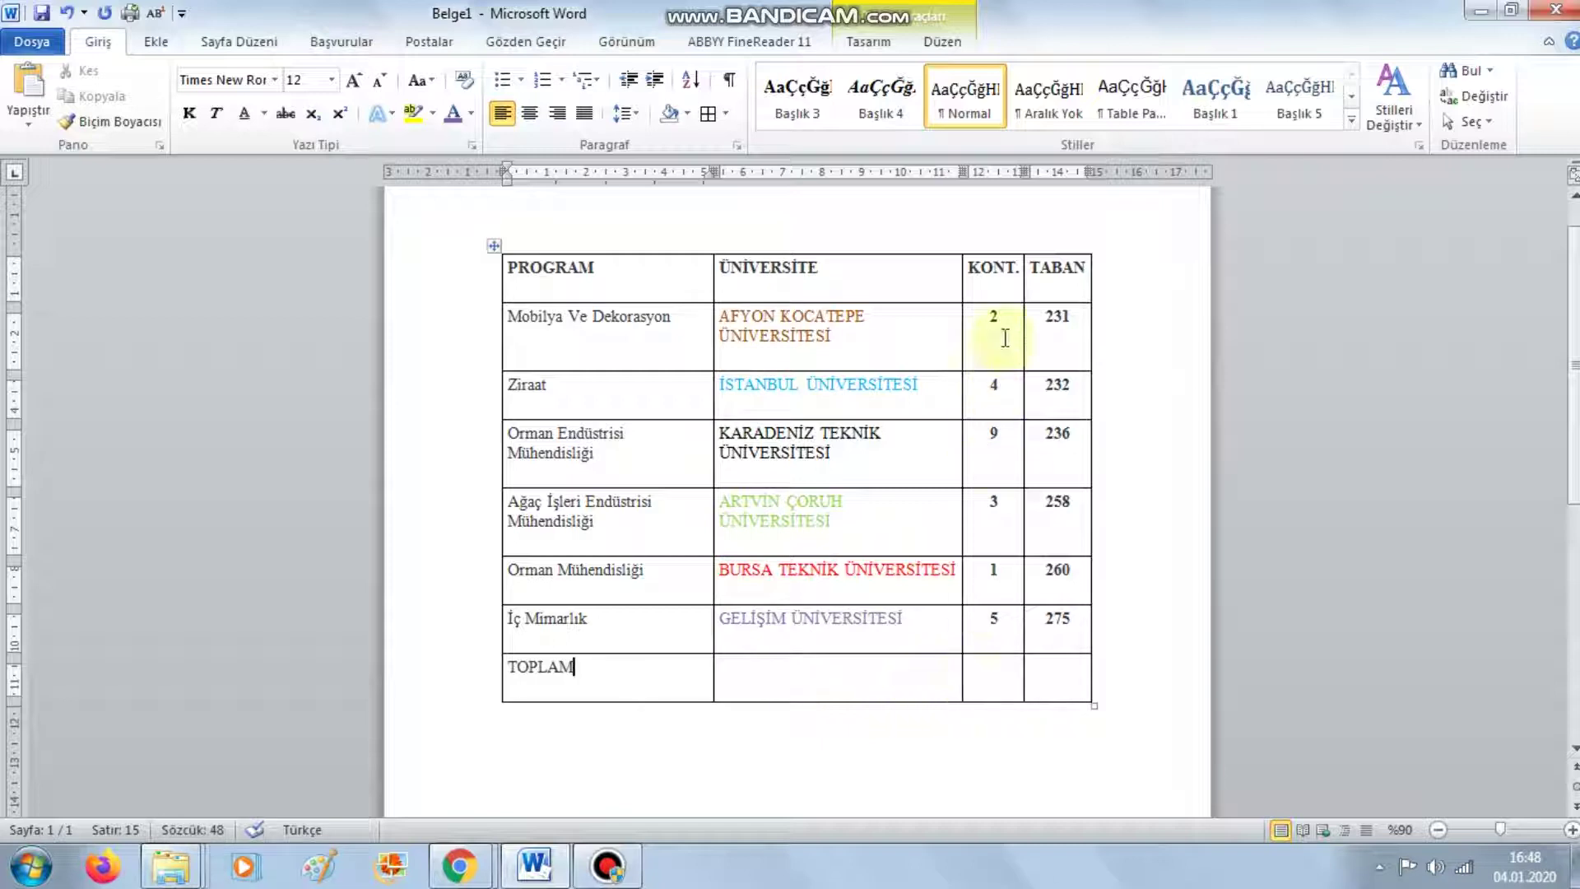
left_click_drag(994, 319, 993, 634)
left_click(990, 682)
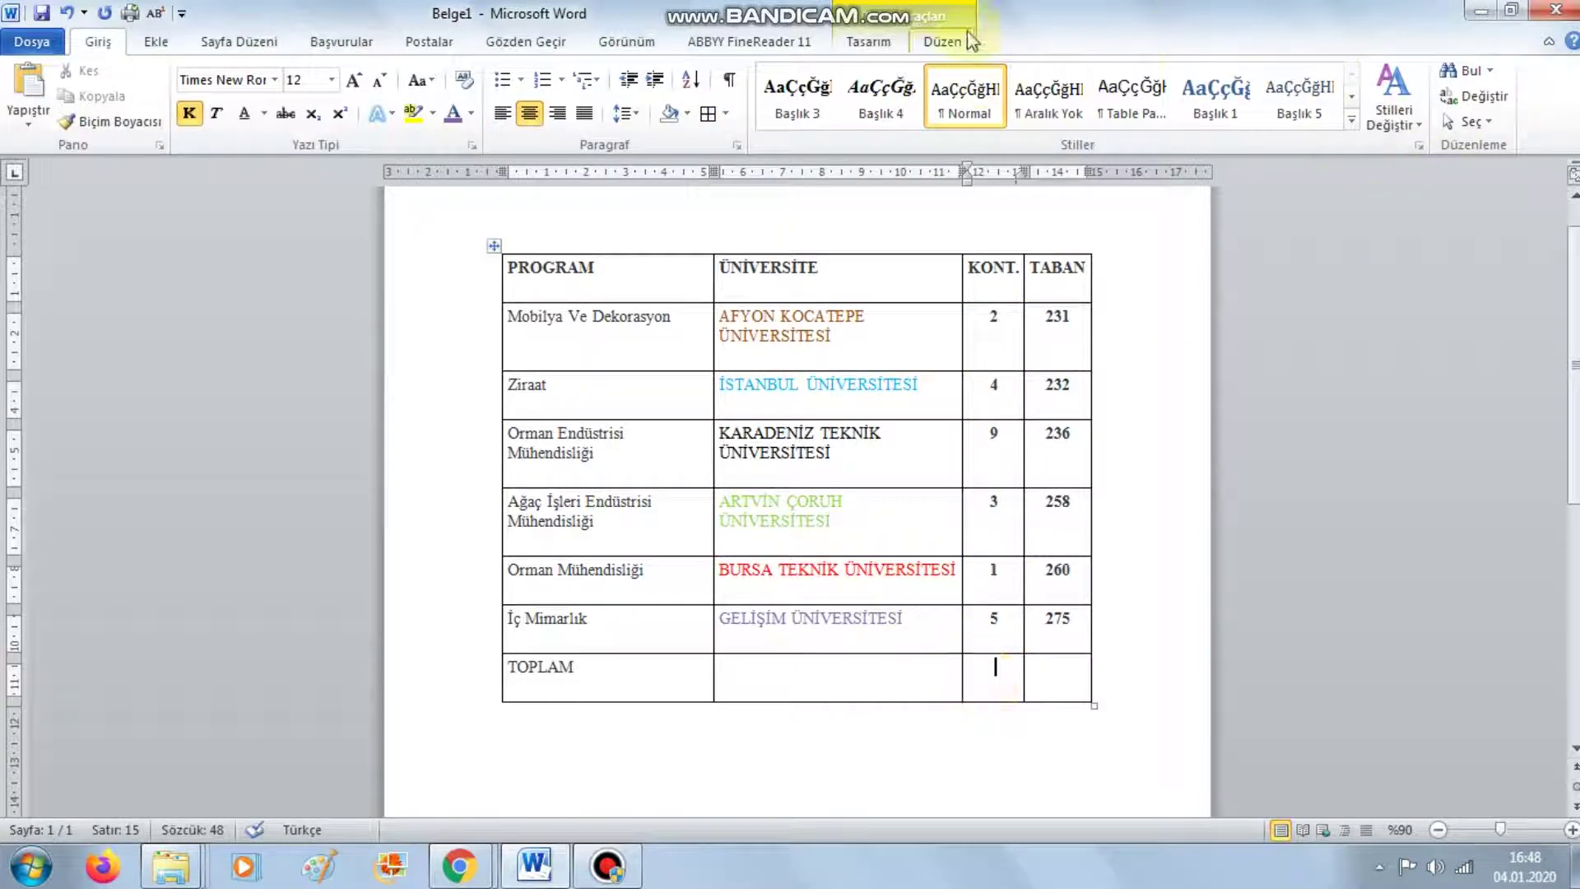
Insert a =SUM(ABOVE) formula in the TOPLAM row's KONT. cell, giving 24
left_click(943, 41)
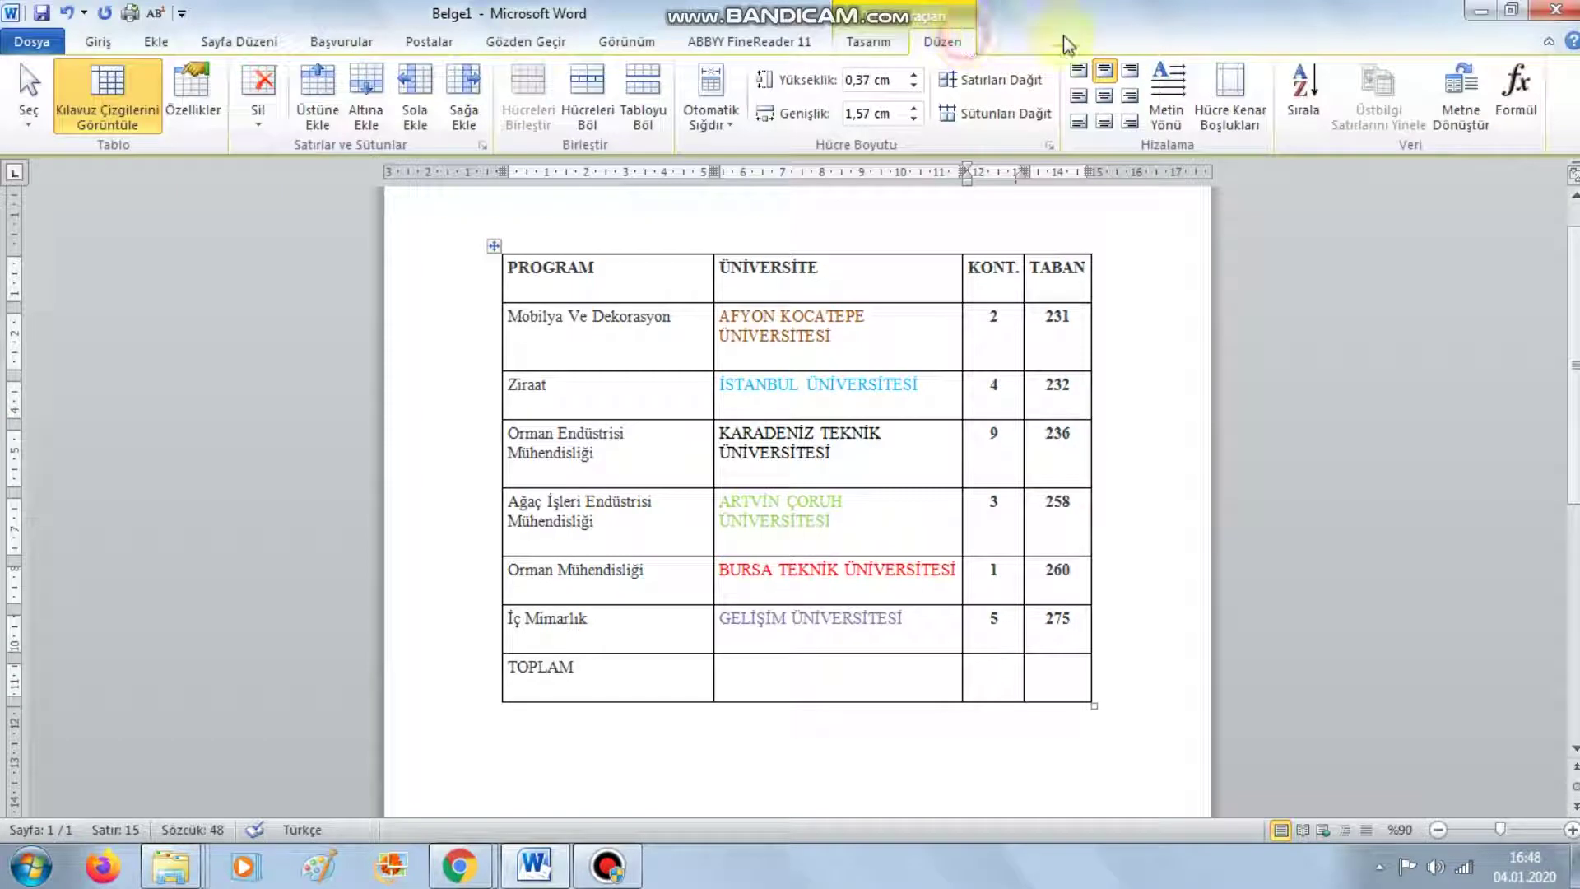
left_click(1516, 91)
left_click(775, 456)
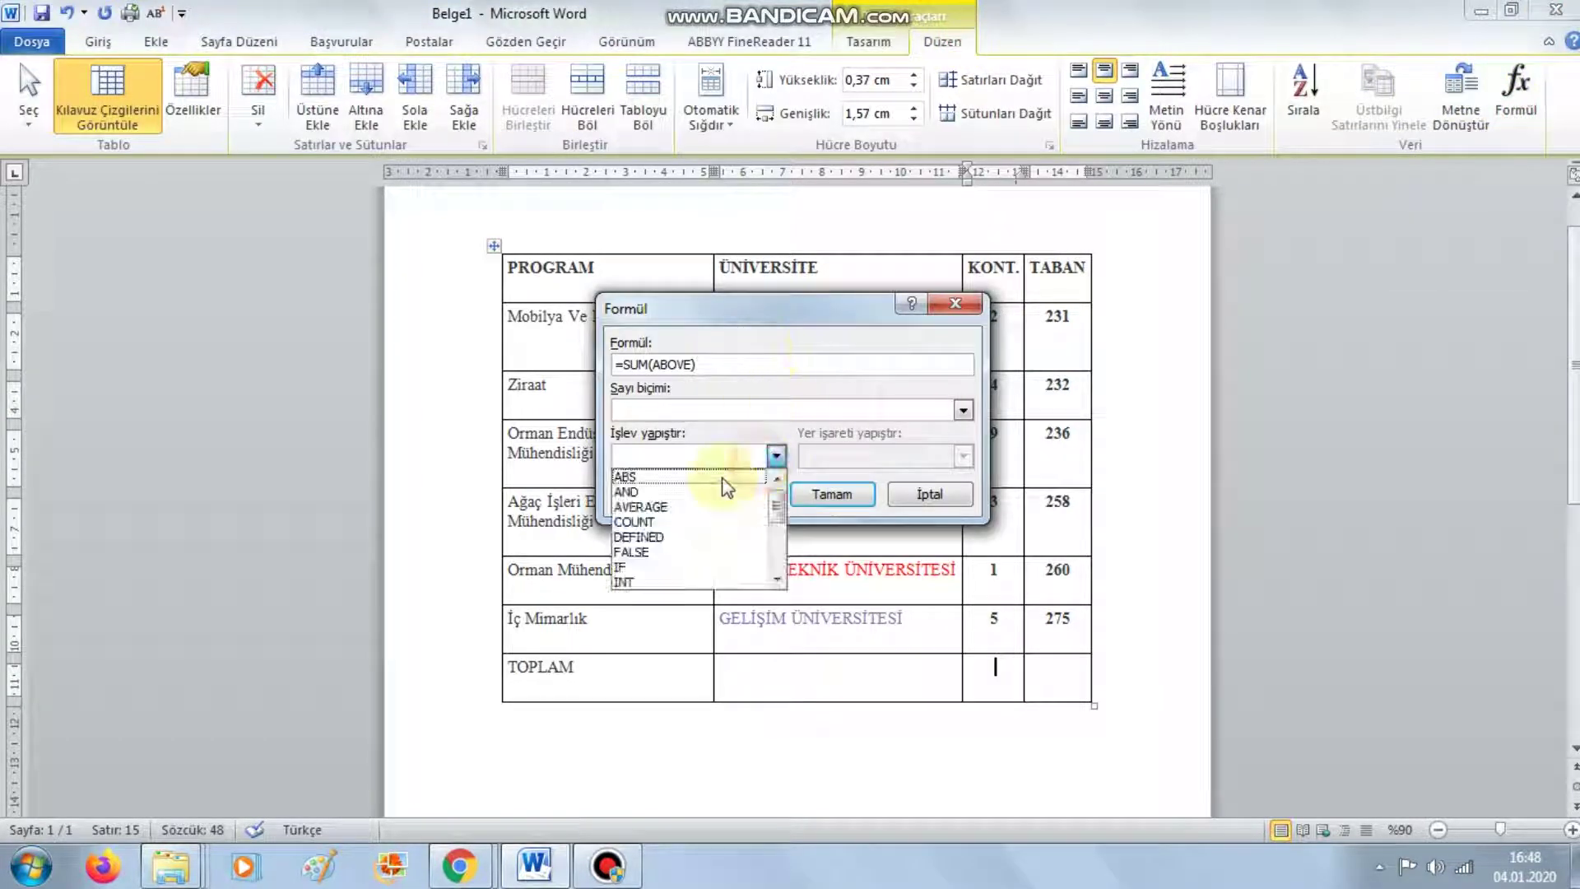
scroll(721, 546, "down", 2)
scroll(721, 546, "down", 1)
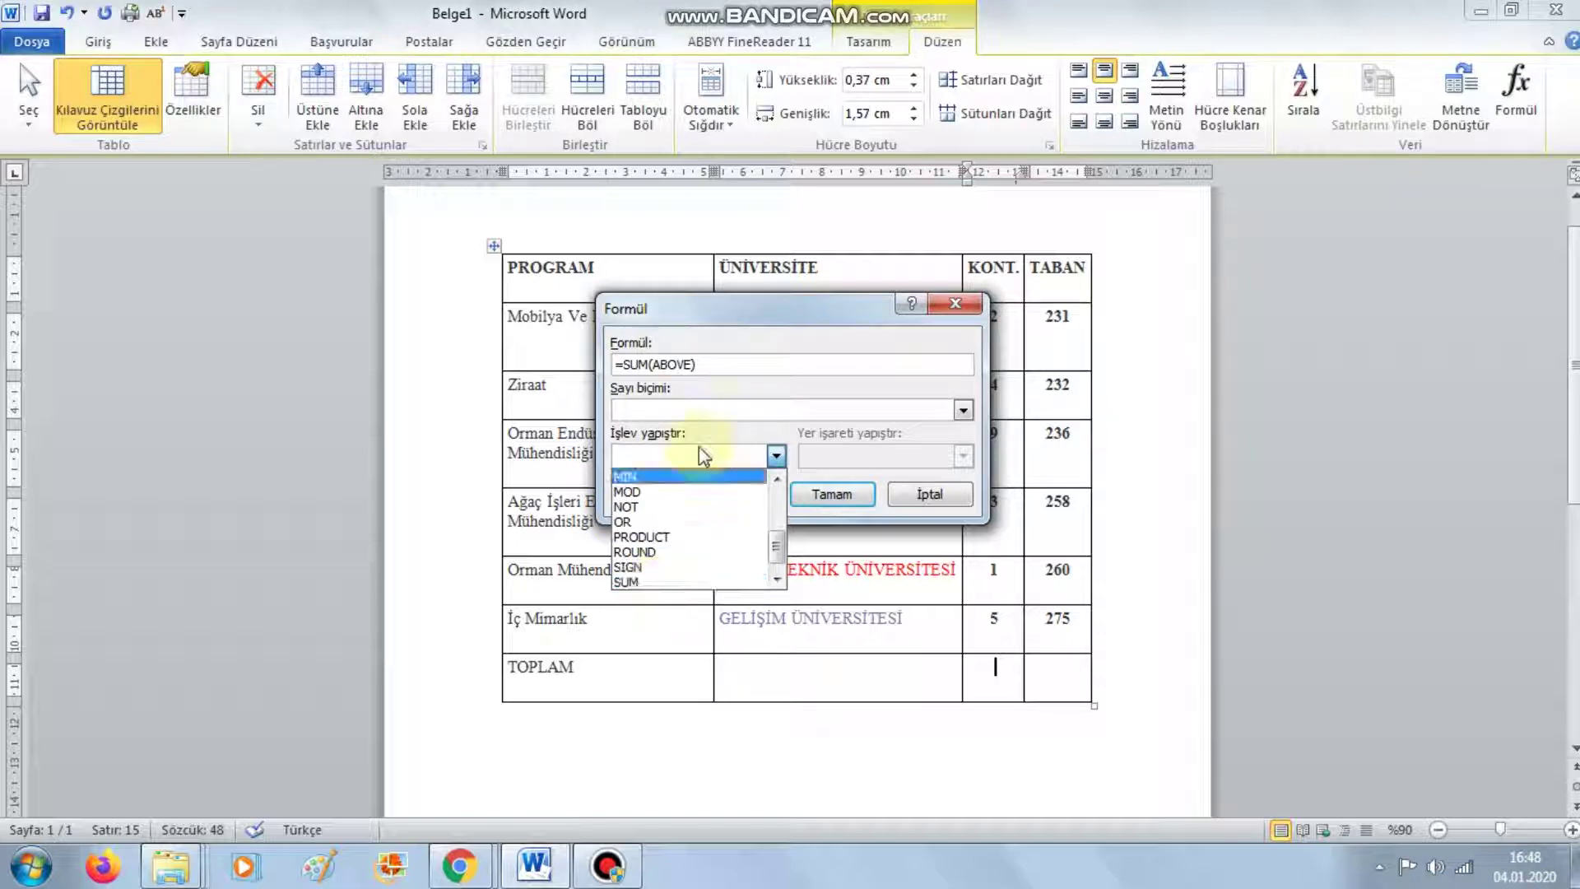
left_click(754, 363)
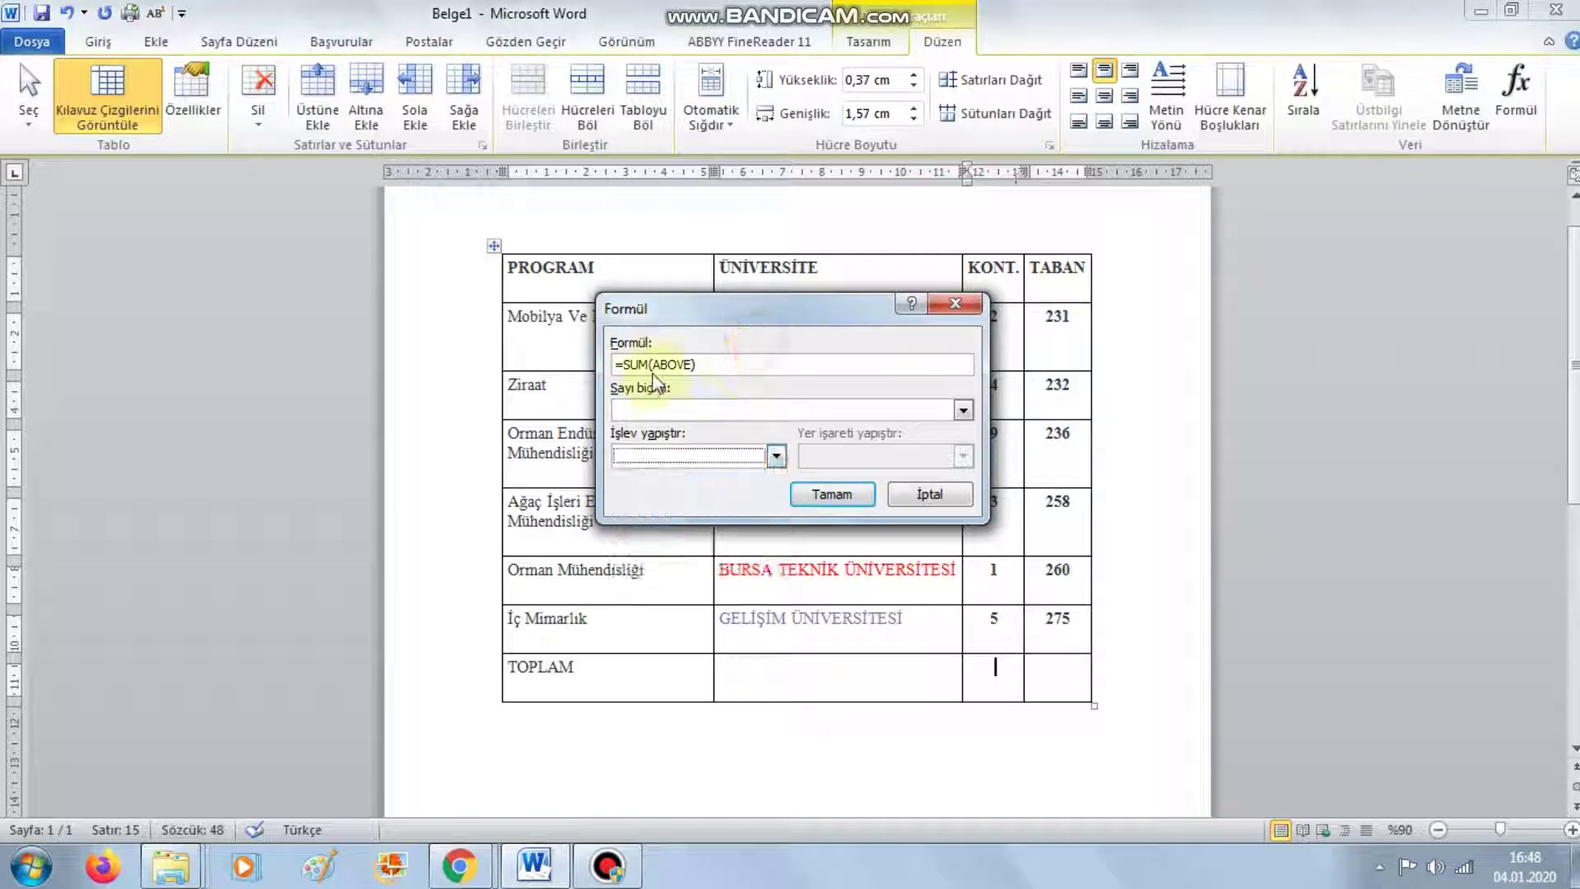
left_click(855, 494)
double_click(995, 670)
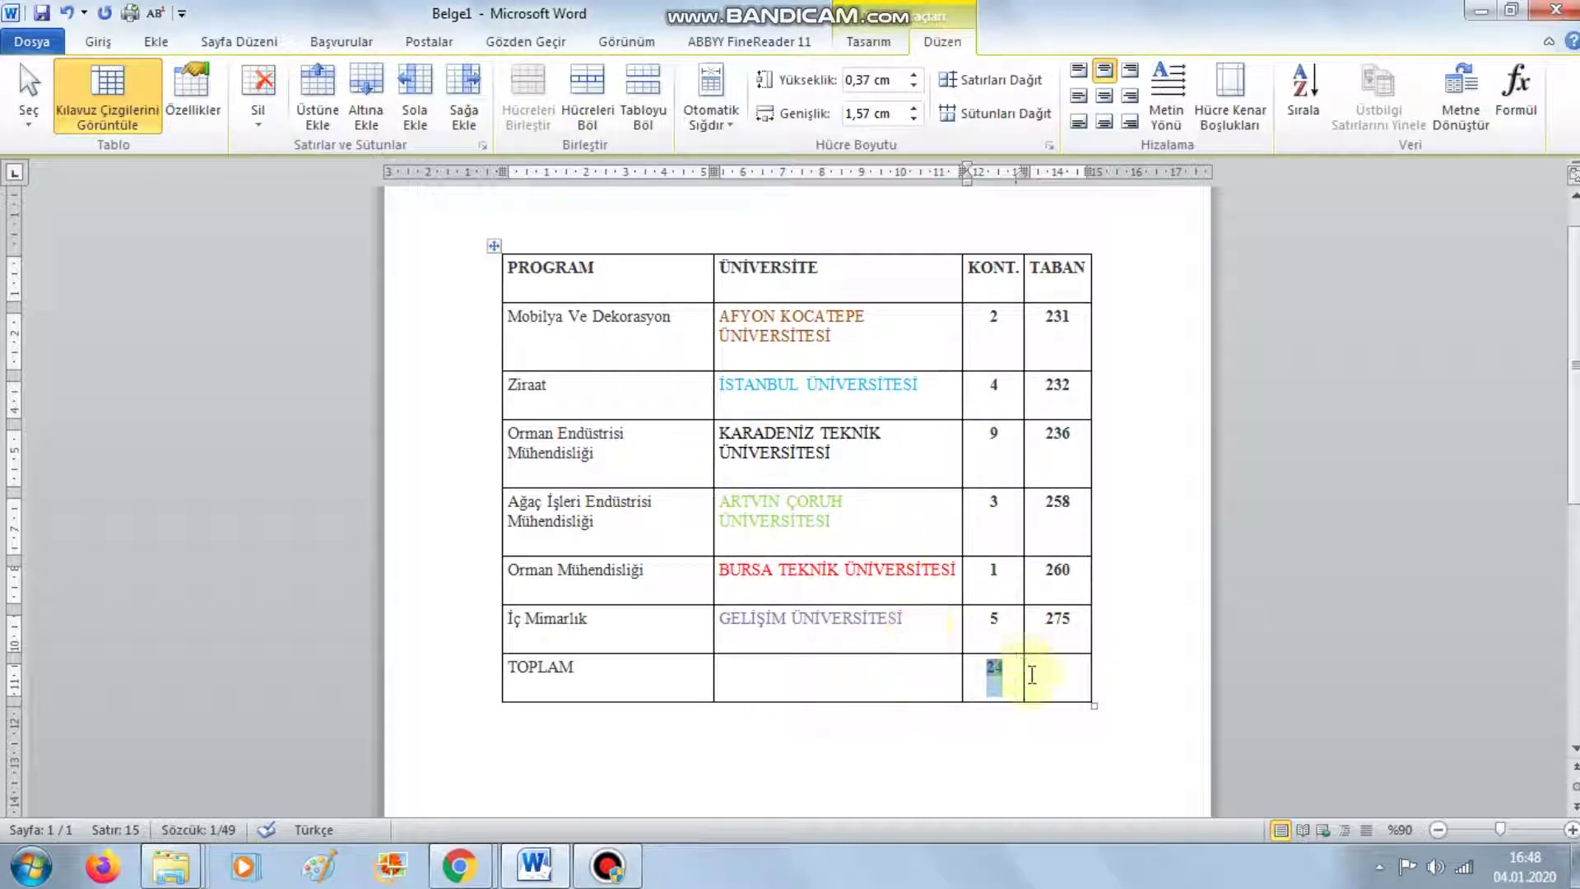
left_click(1044, 673)
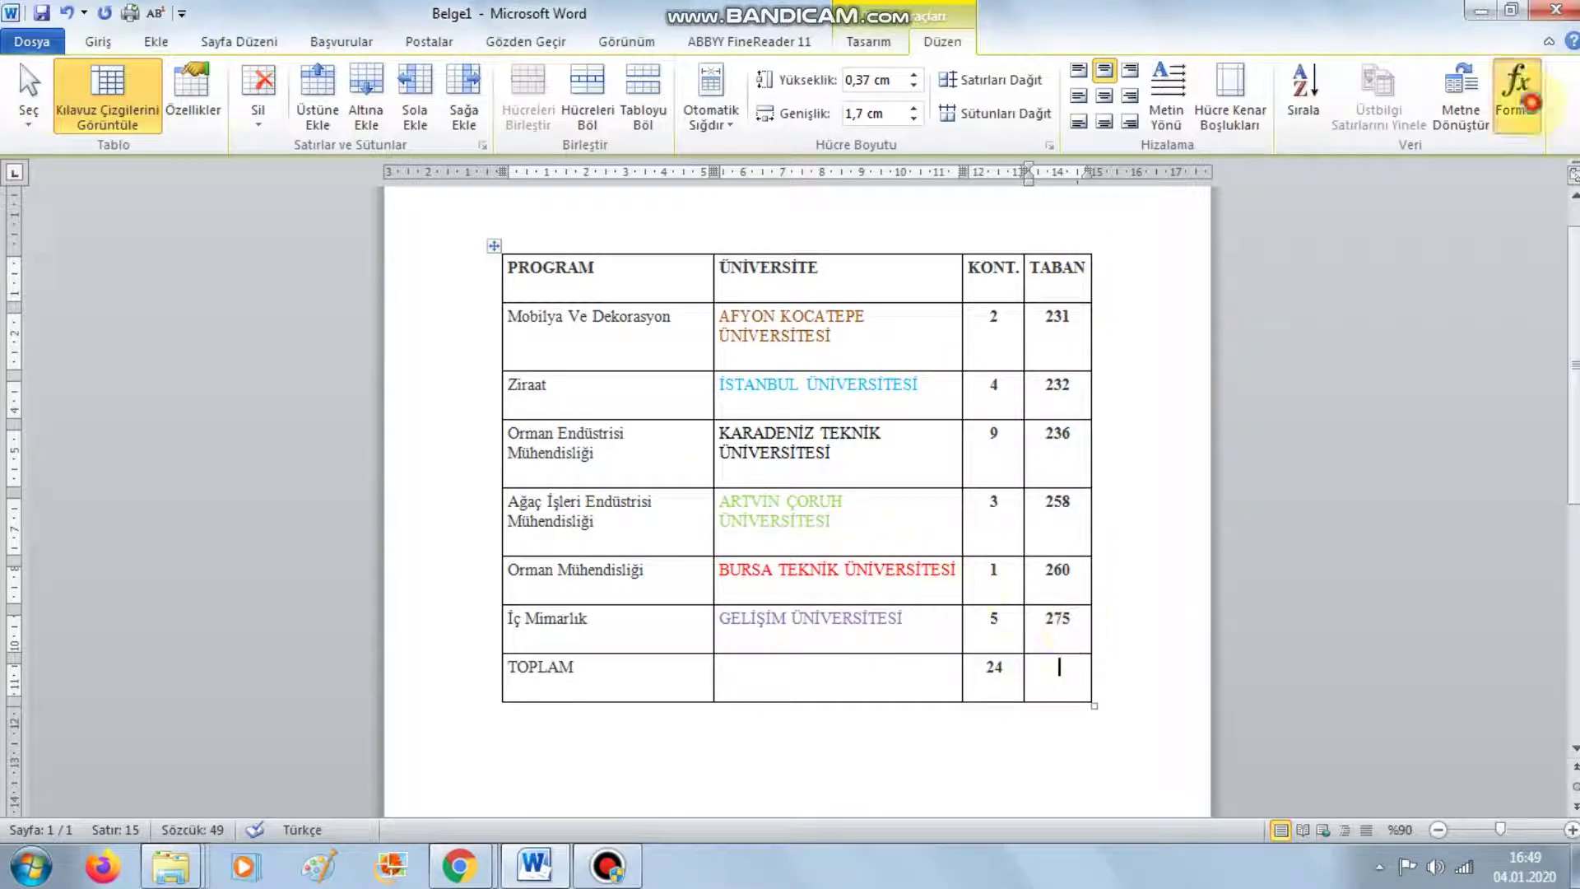
Total the TABAN column with =SUM(ABOVE) to get 1492, then select Orman Mühendisliği's 260
left_click(1517, 86)
left_click(660, 456)
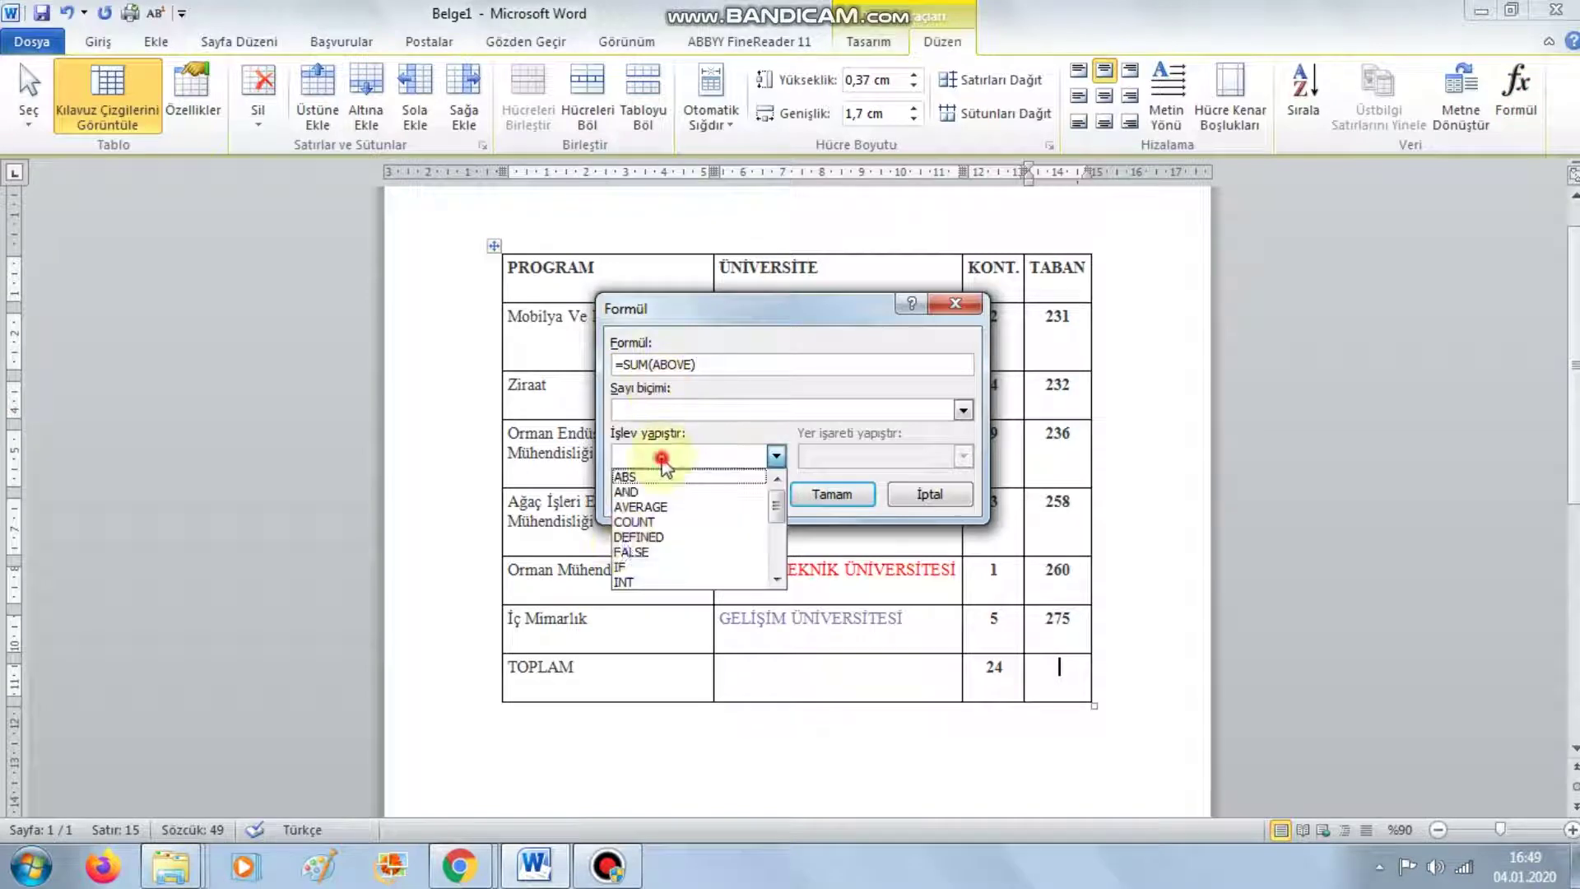
scroll(654, 599, "down", 3)
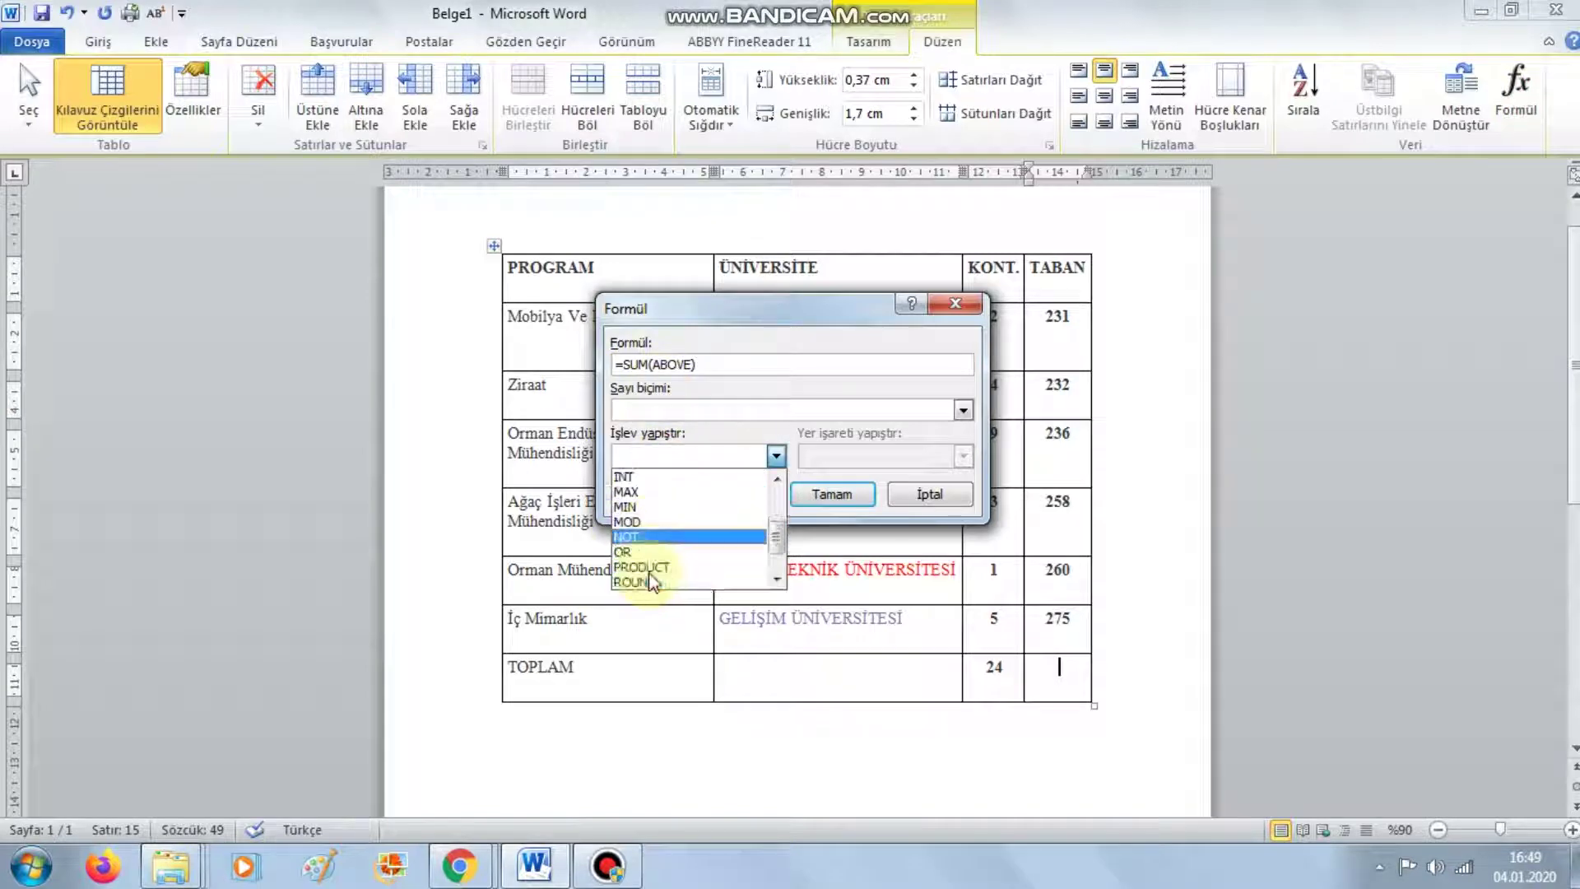
left_click(745, 339)
left_click(832, 494)
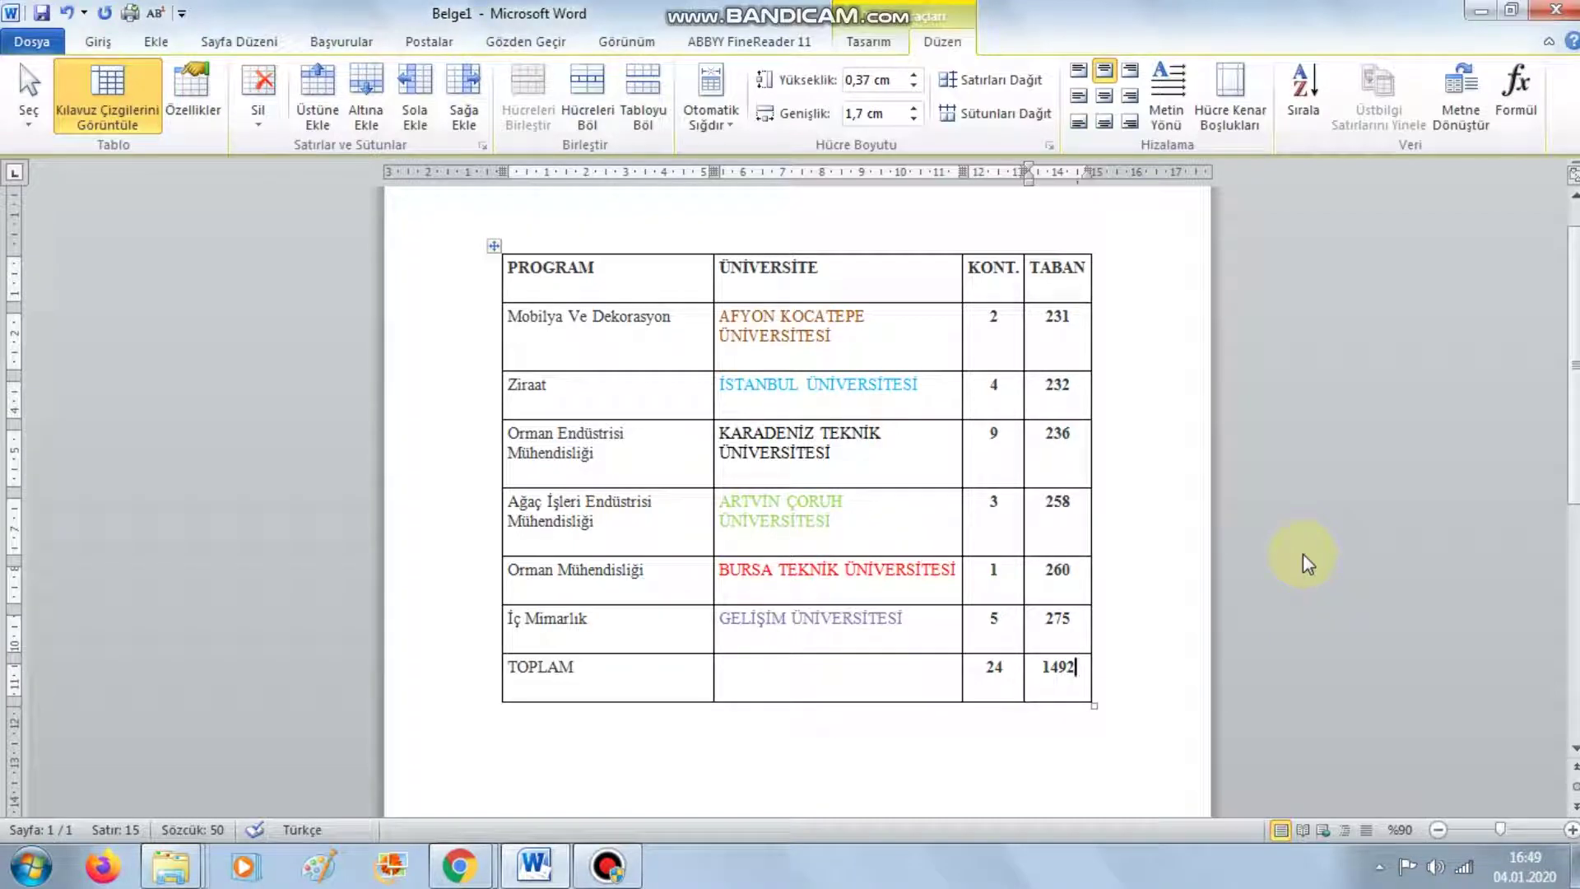
double_click(1065, 584)
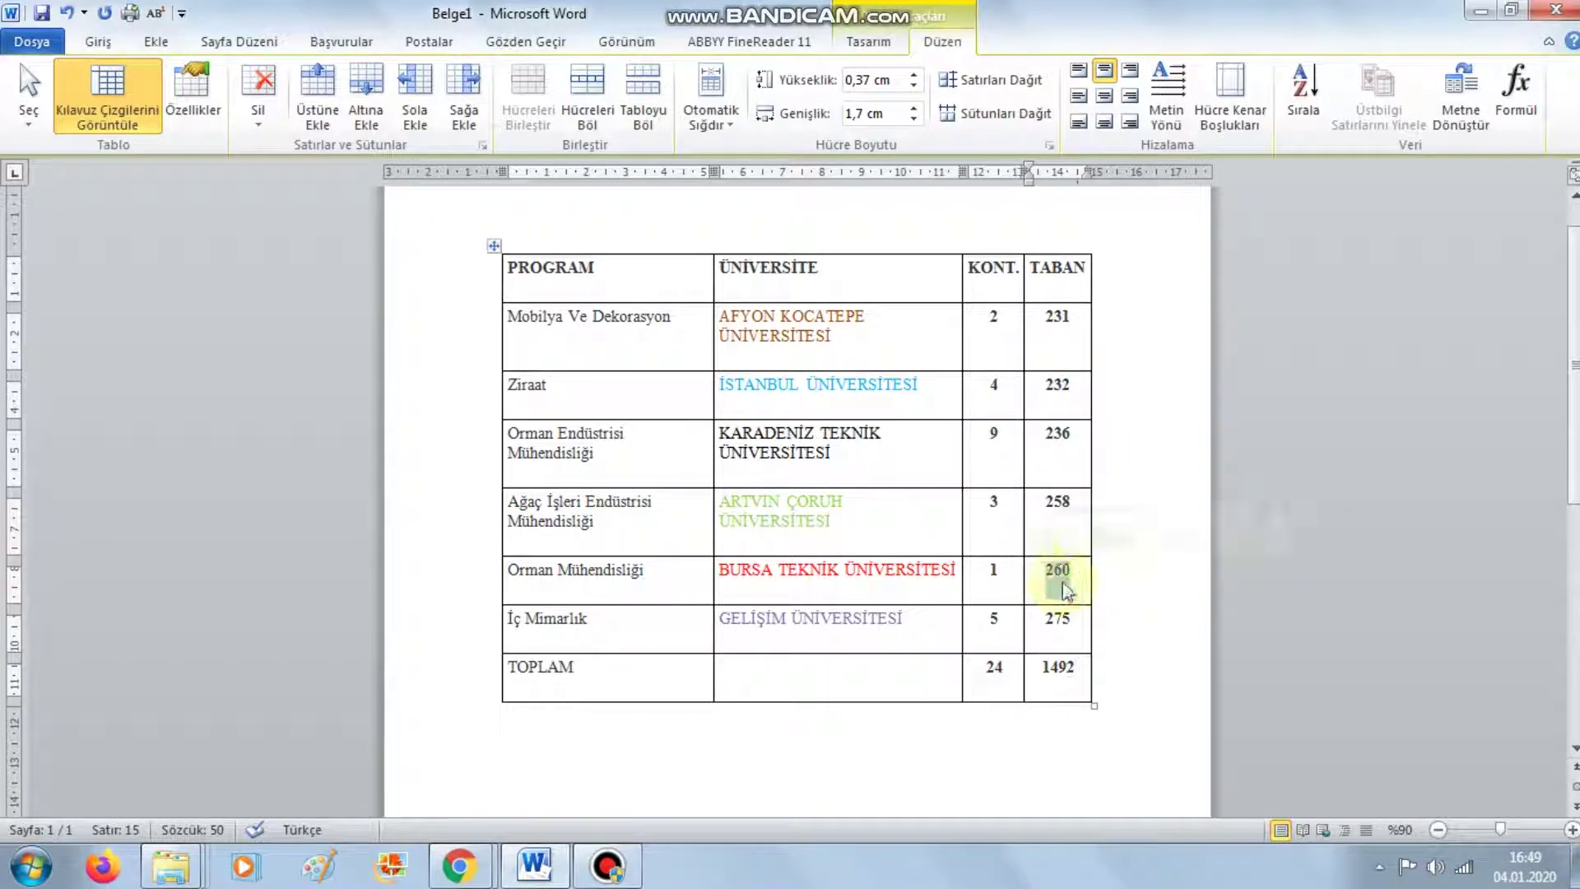
type("100")
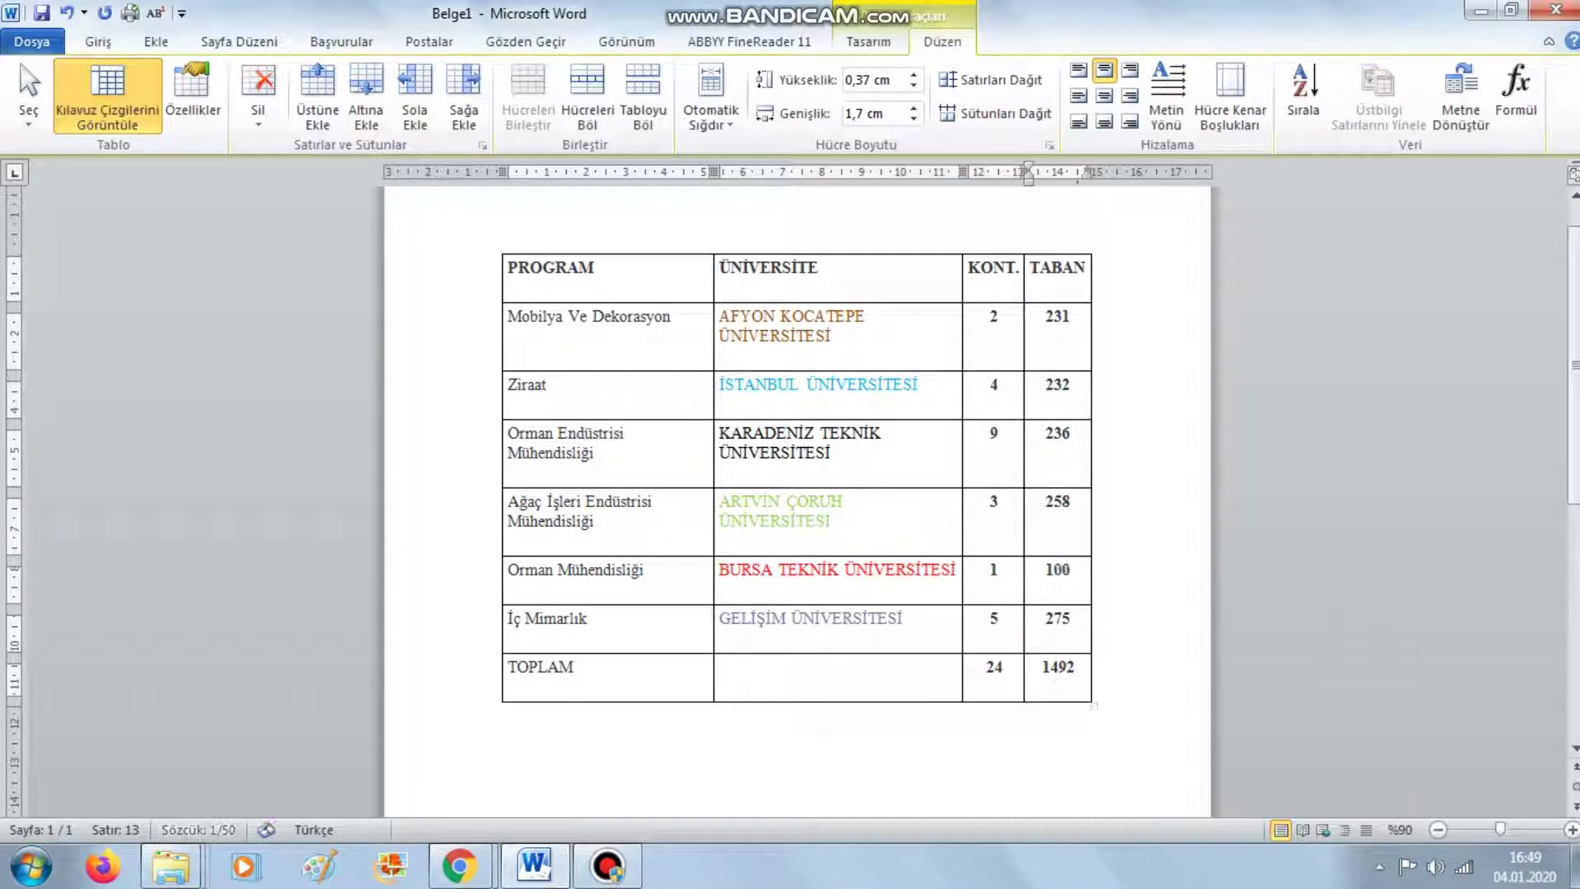
left_click(1062, 725)
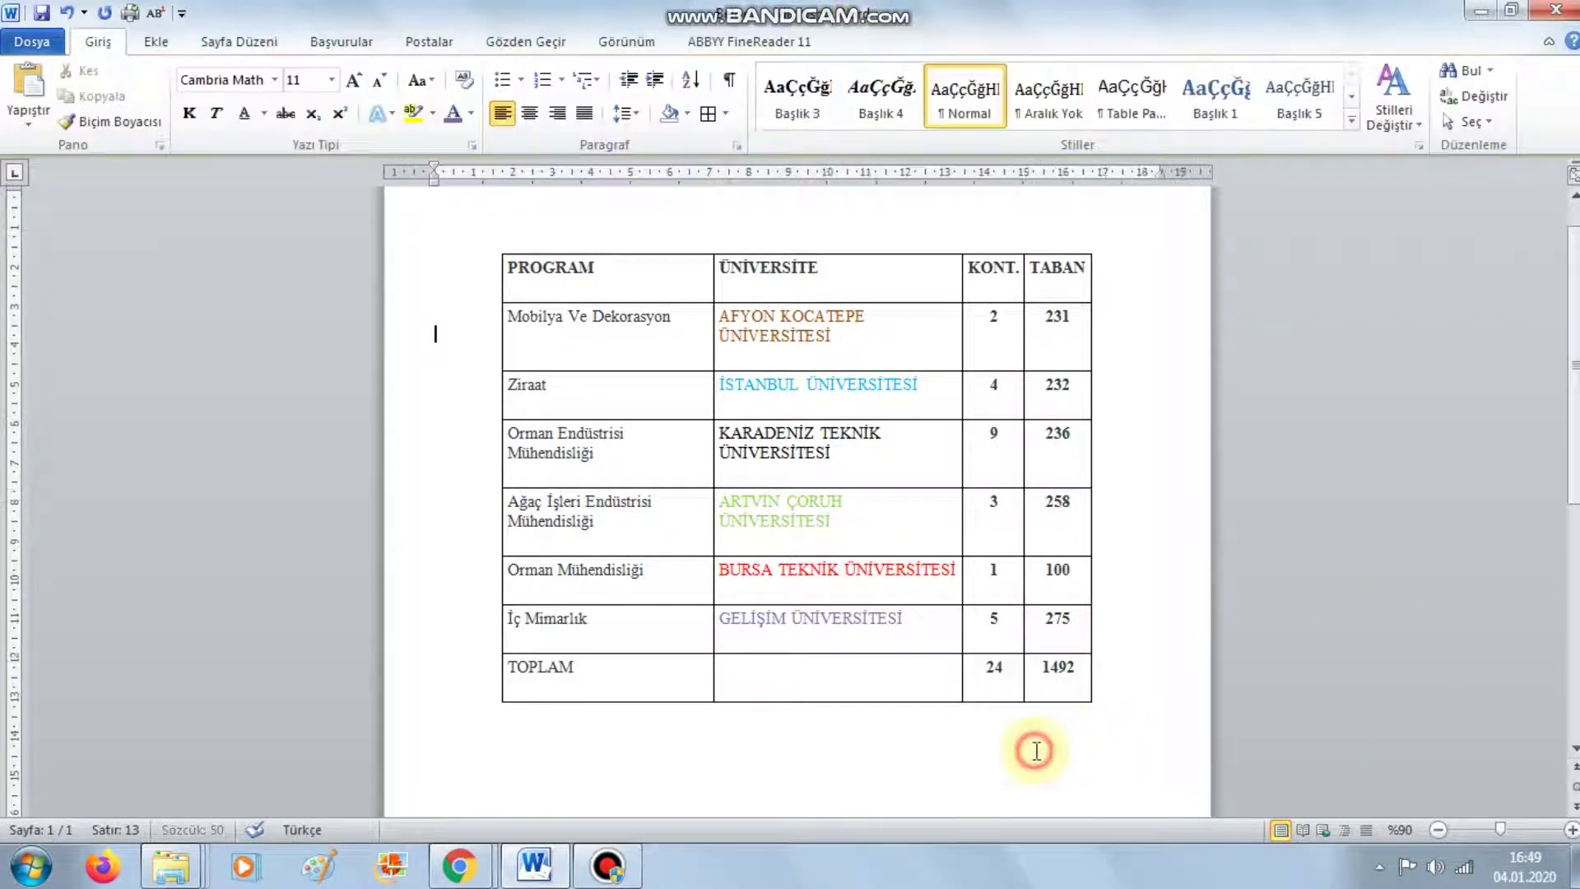
scroll(1153, 634, "down", 2)
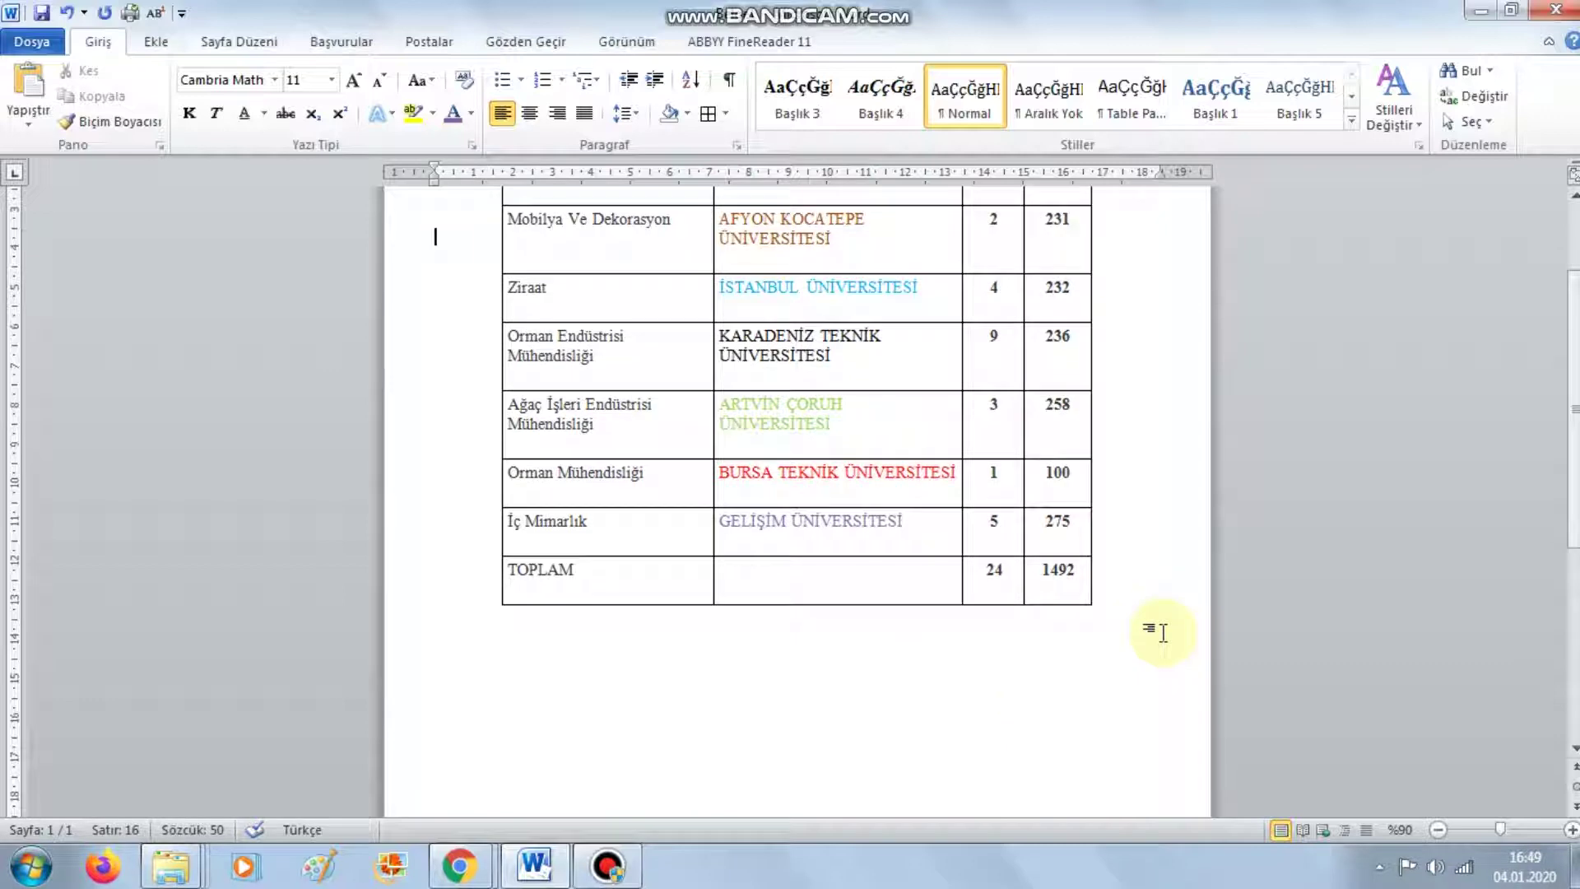
scroll(1163, 632, "down", 1)
scroll(1133, 582, "down", 3)
scroll(1130, 576, "down", 2)
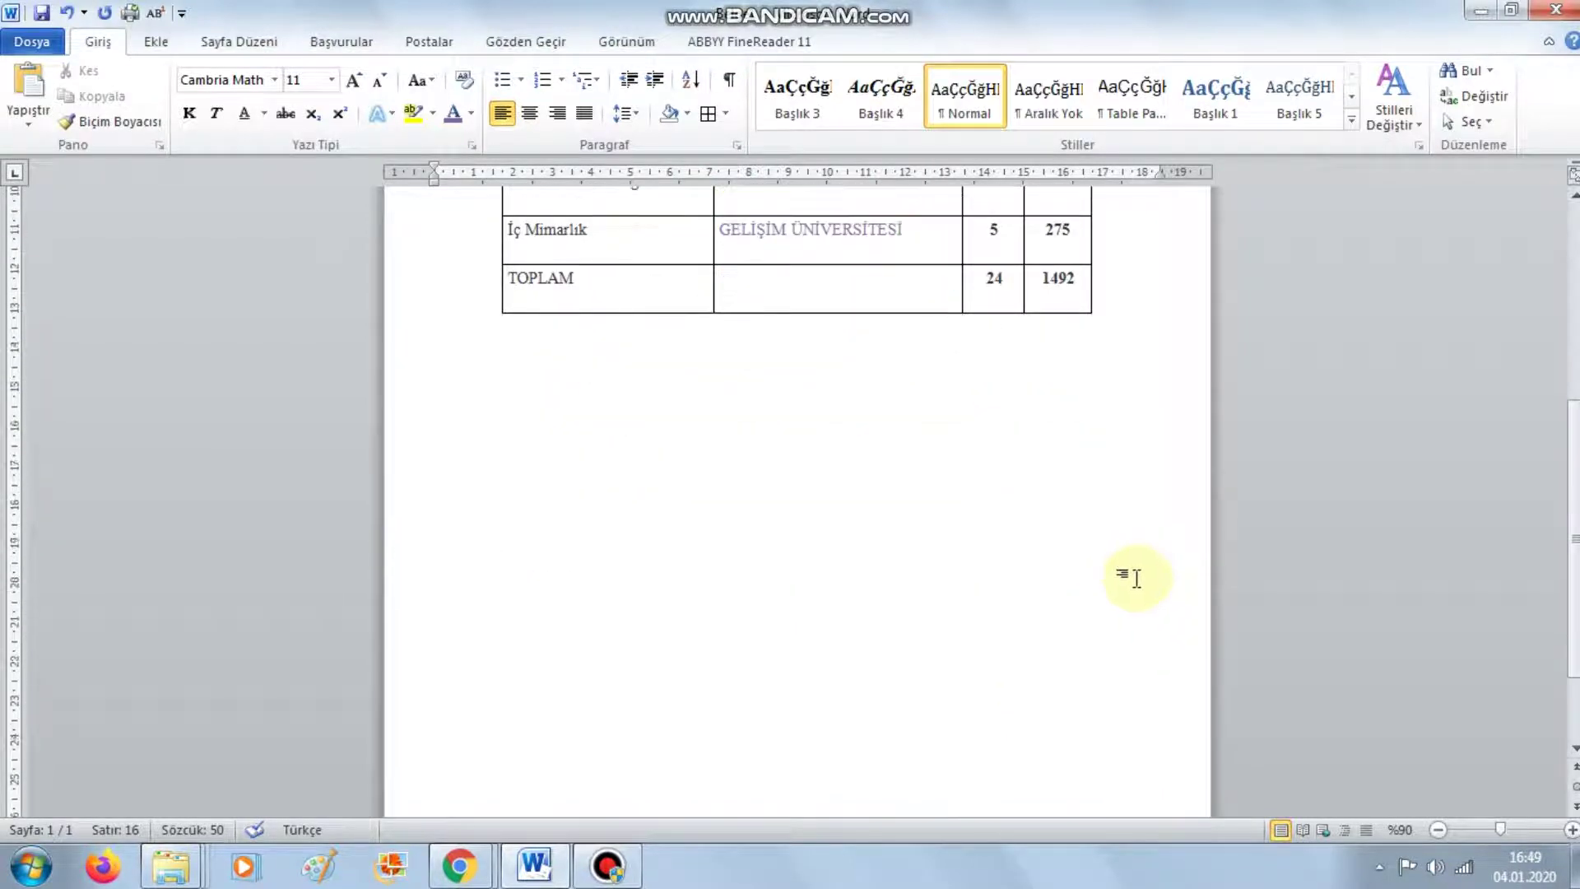
scroll(1129, 576, "up", 1)
scroll(1119, 560, "up", 2)
scroll(1120, 556, "up", 1)
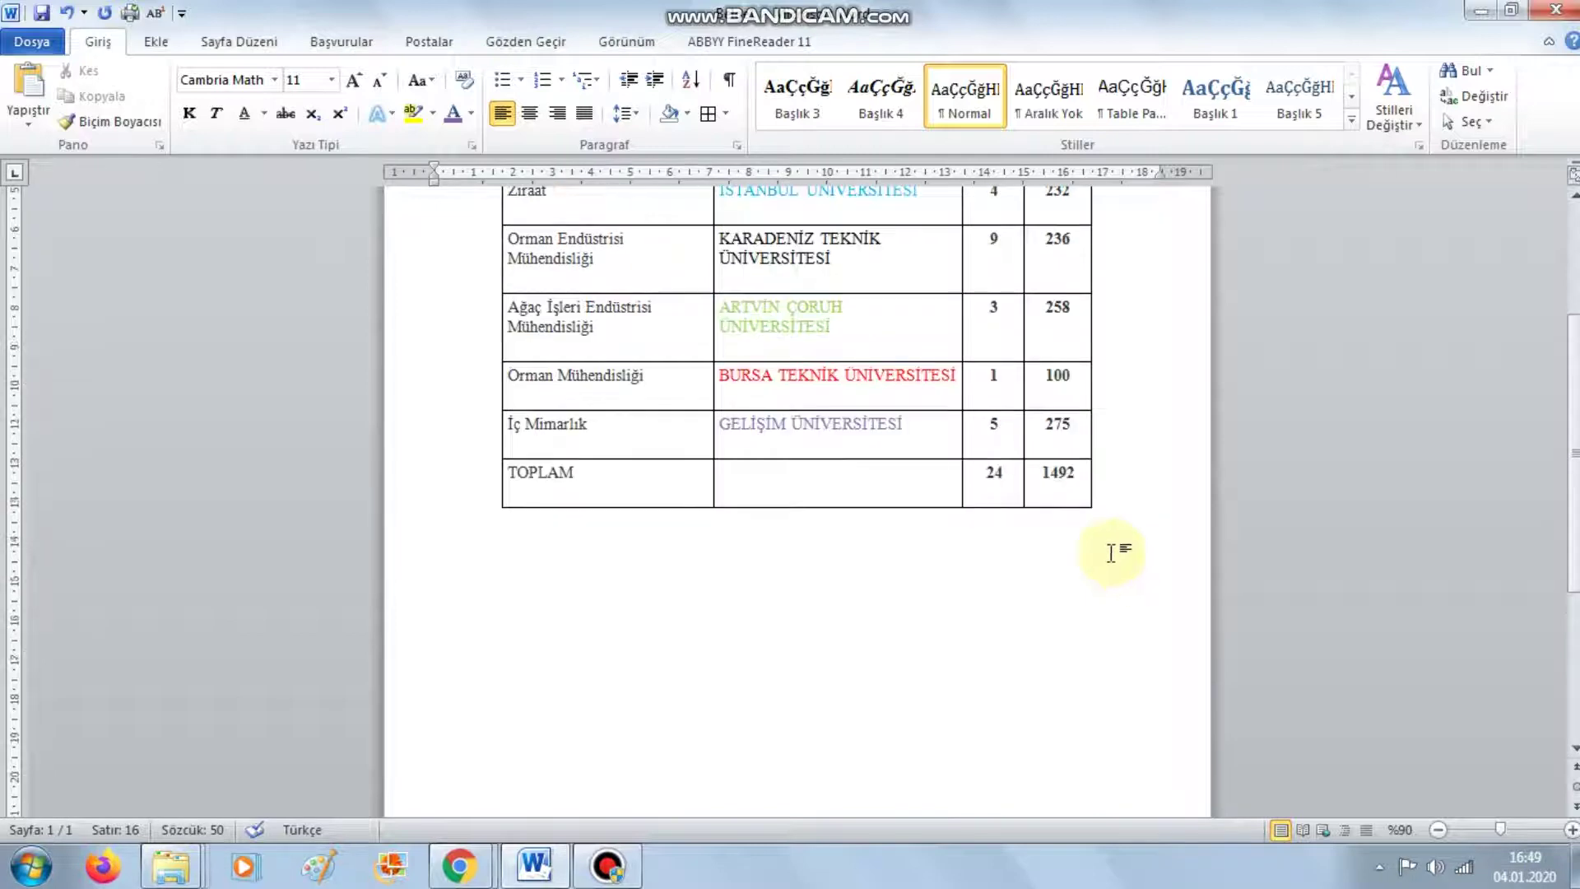
scroll(1094, 568, "down", 2)
scroll(1066, 584, "down", 3)
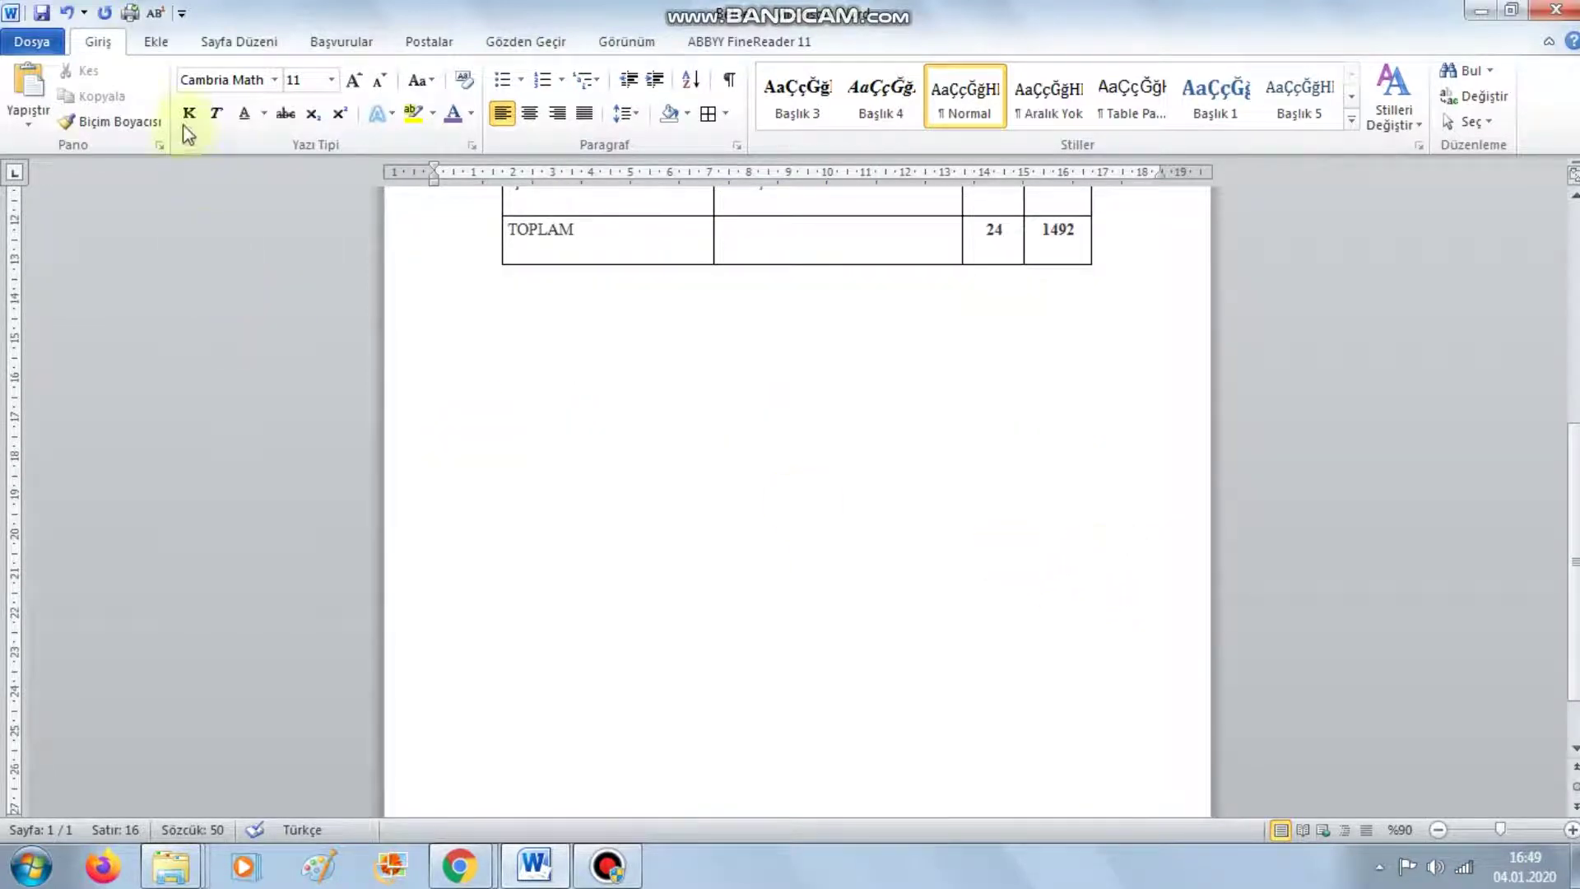
Insert an Excel Elektronik Tablosu object from Ekle > Tablo below the table
left_click(156, 42)
left_click(186, 102)
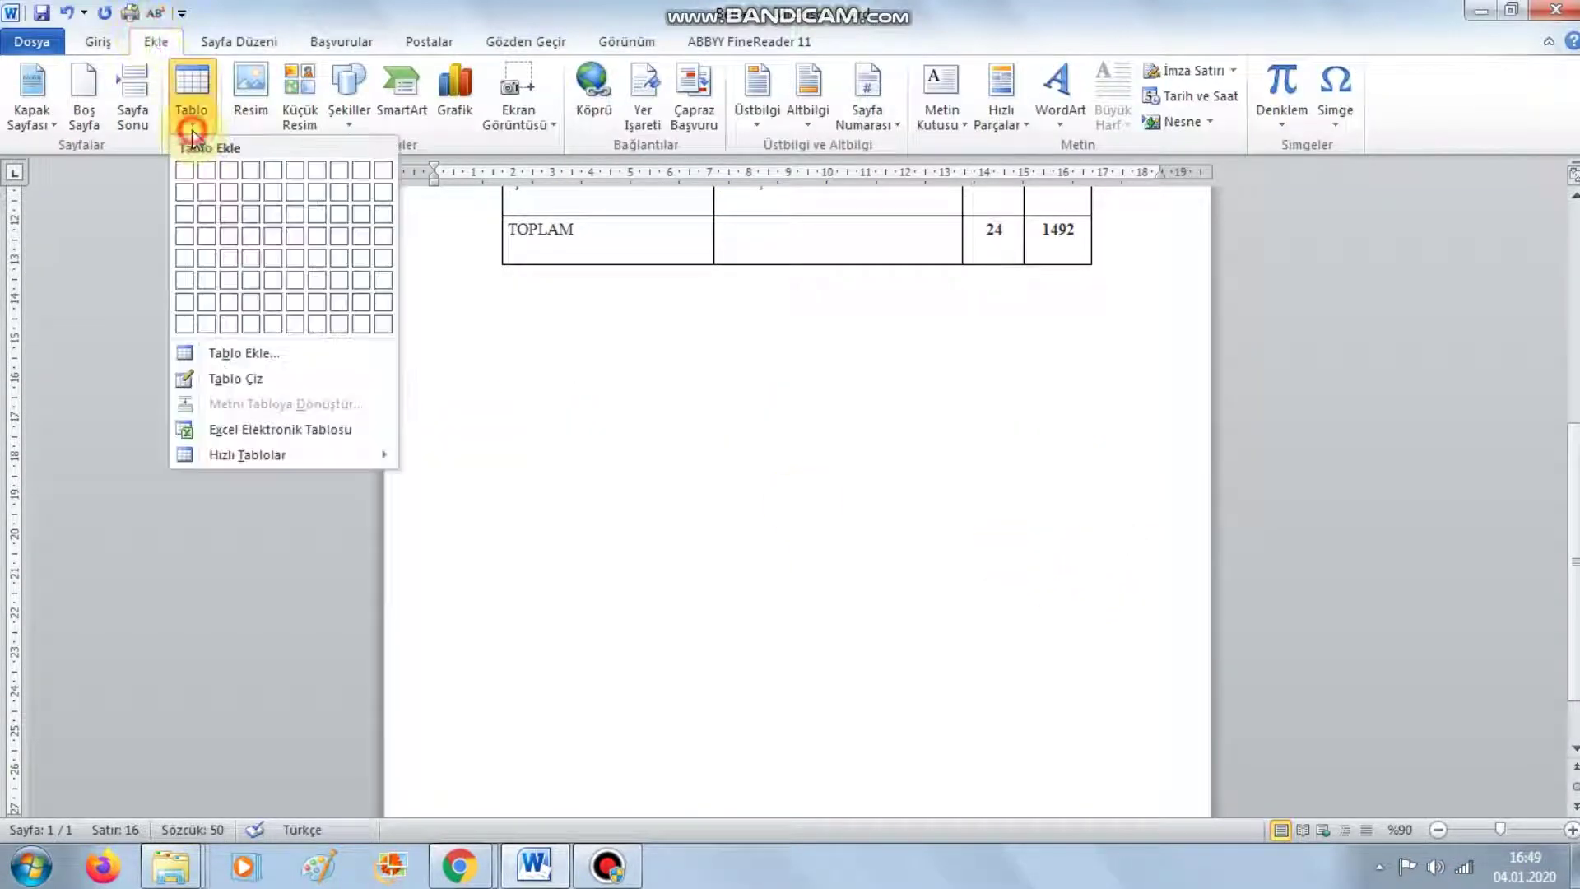
left_click(235, 428)
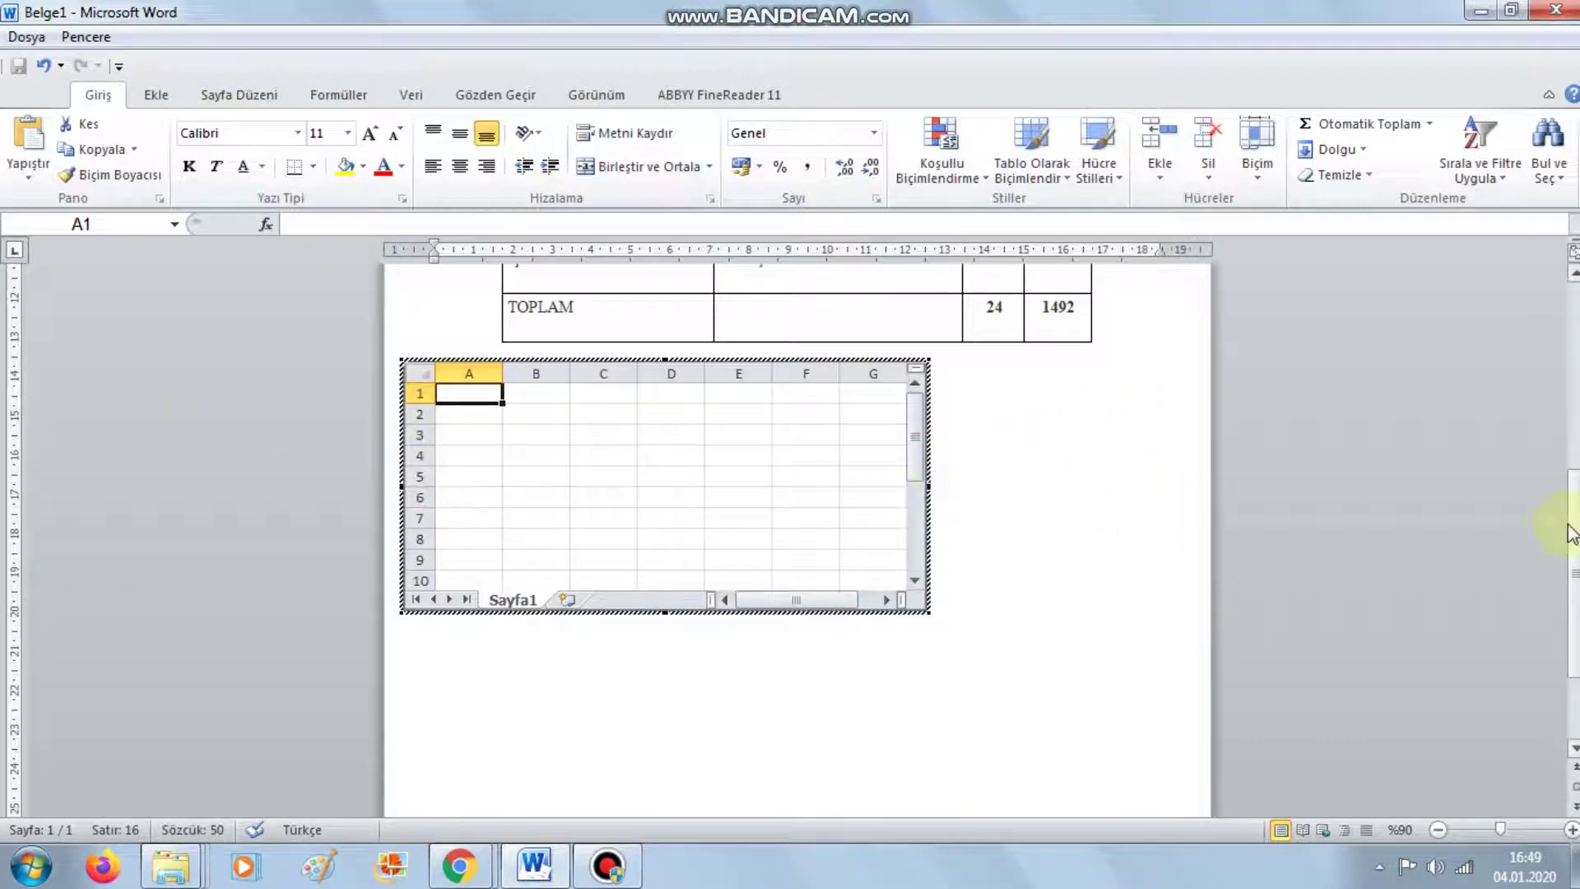
mouse_move(1571, 533)
left_mouse_down()
mouse_move(1570, 347)
mouse_move(1570, 447)
left_mouse_up()
left_click(559, 320)
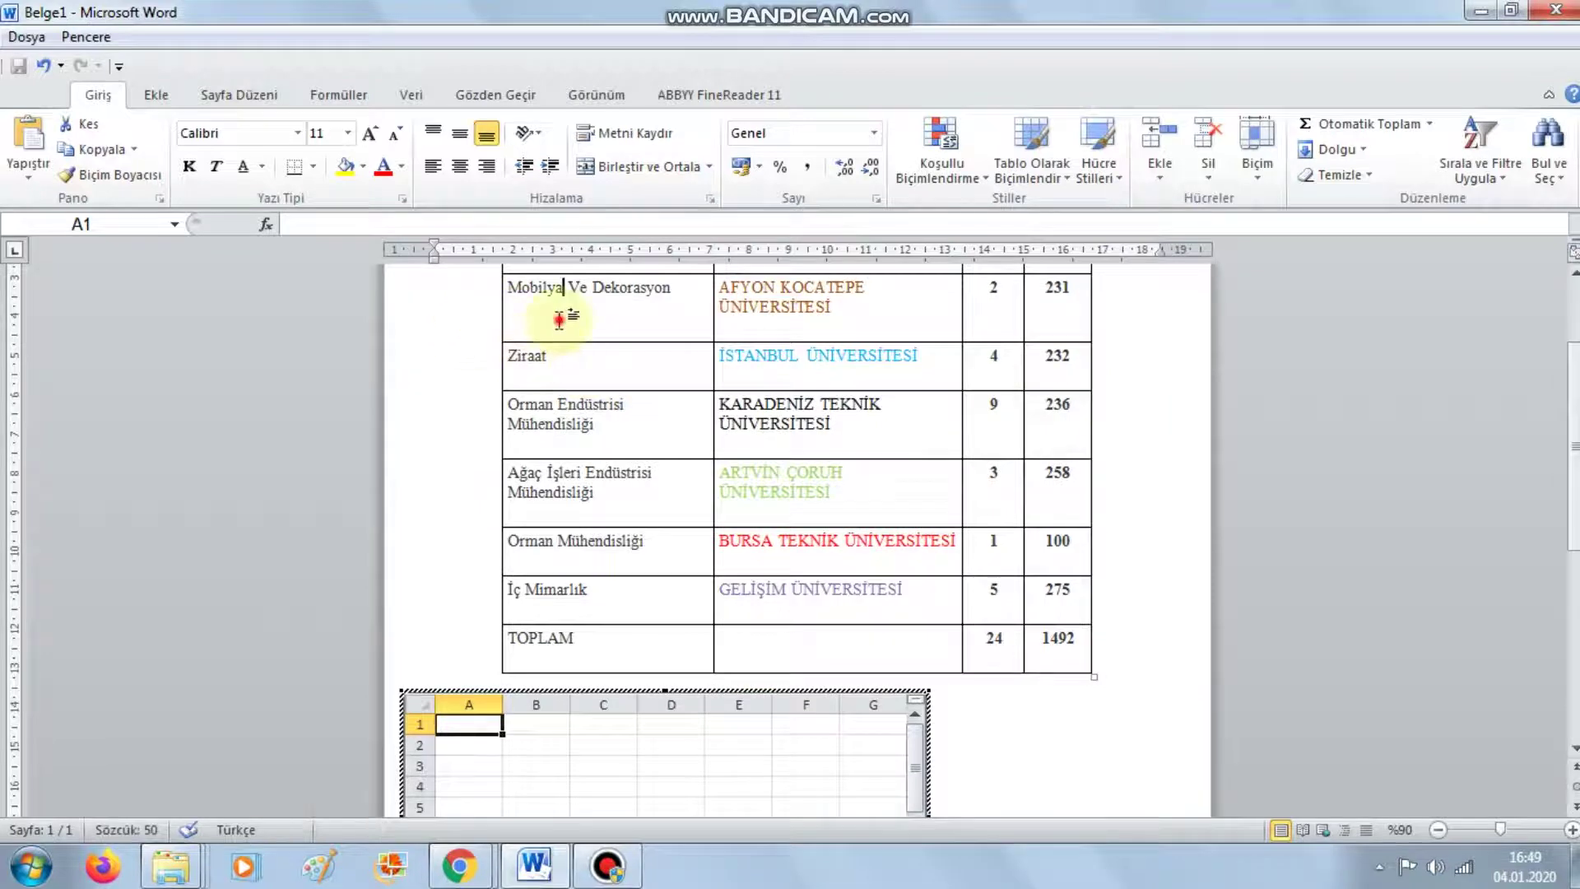
Select and copy the whole program table
left_click(491, 287)
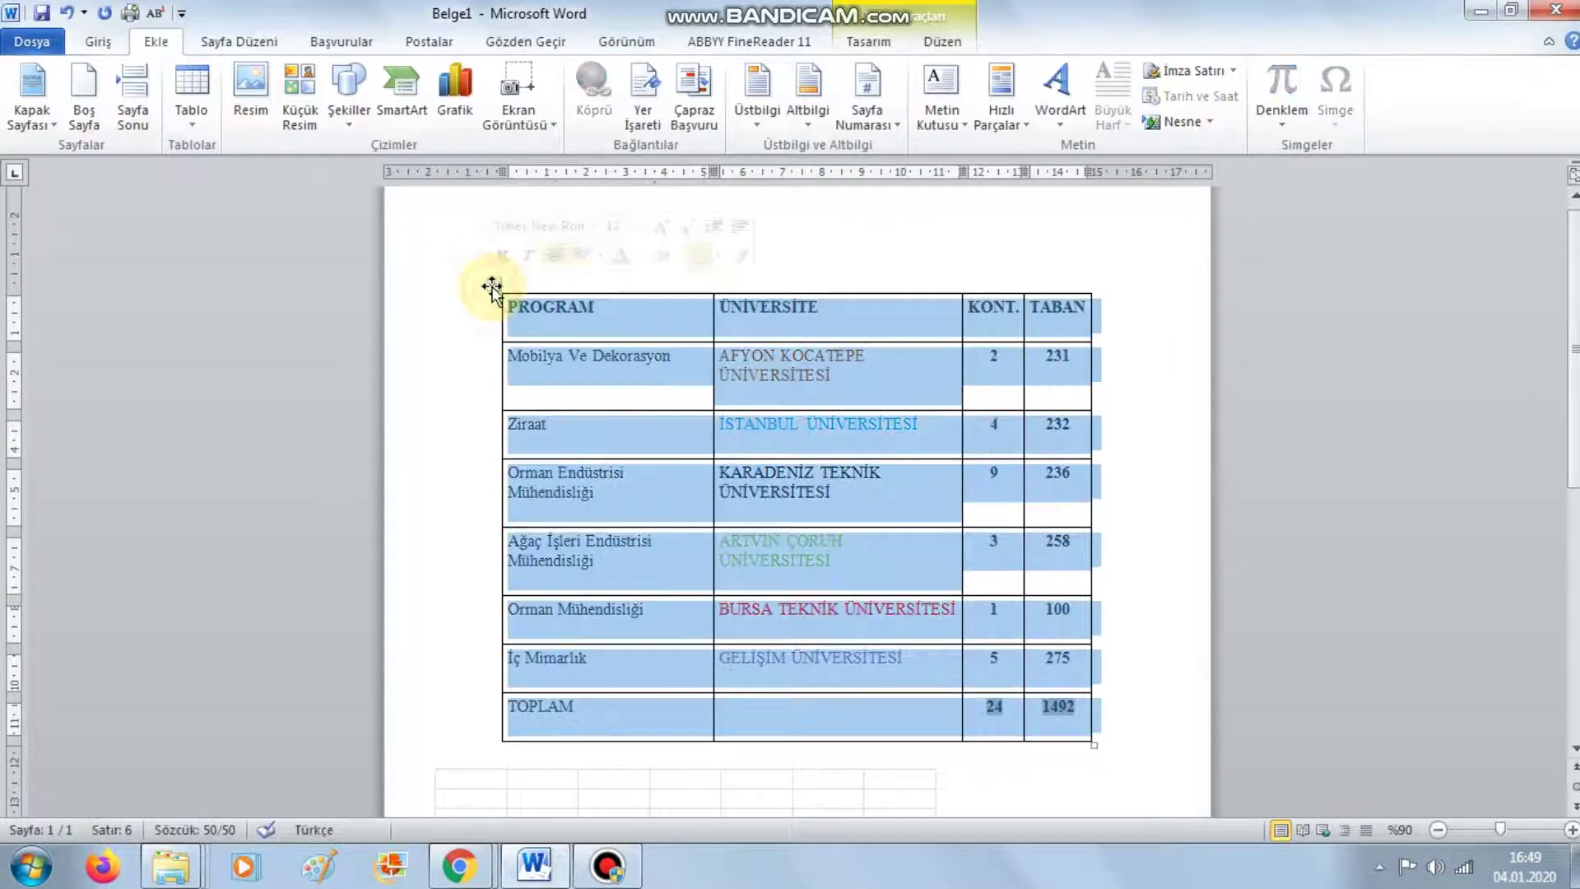
right_click(493, 288)
left_click(536, 321)
scroll(881, 448, "down", 2)
scroll(630, 465, "down", 3)
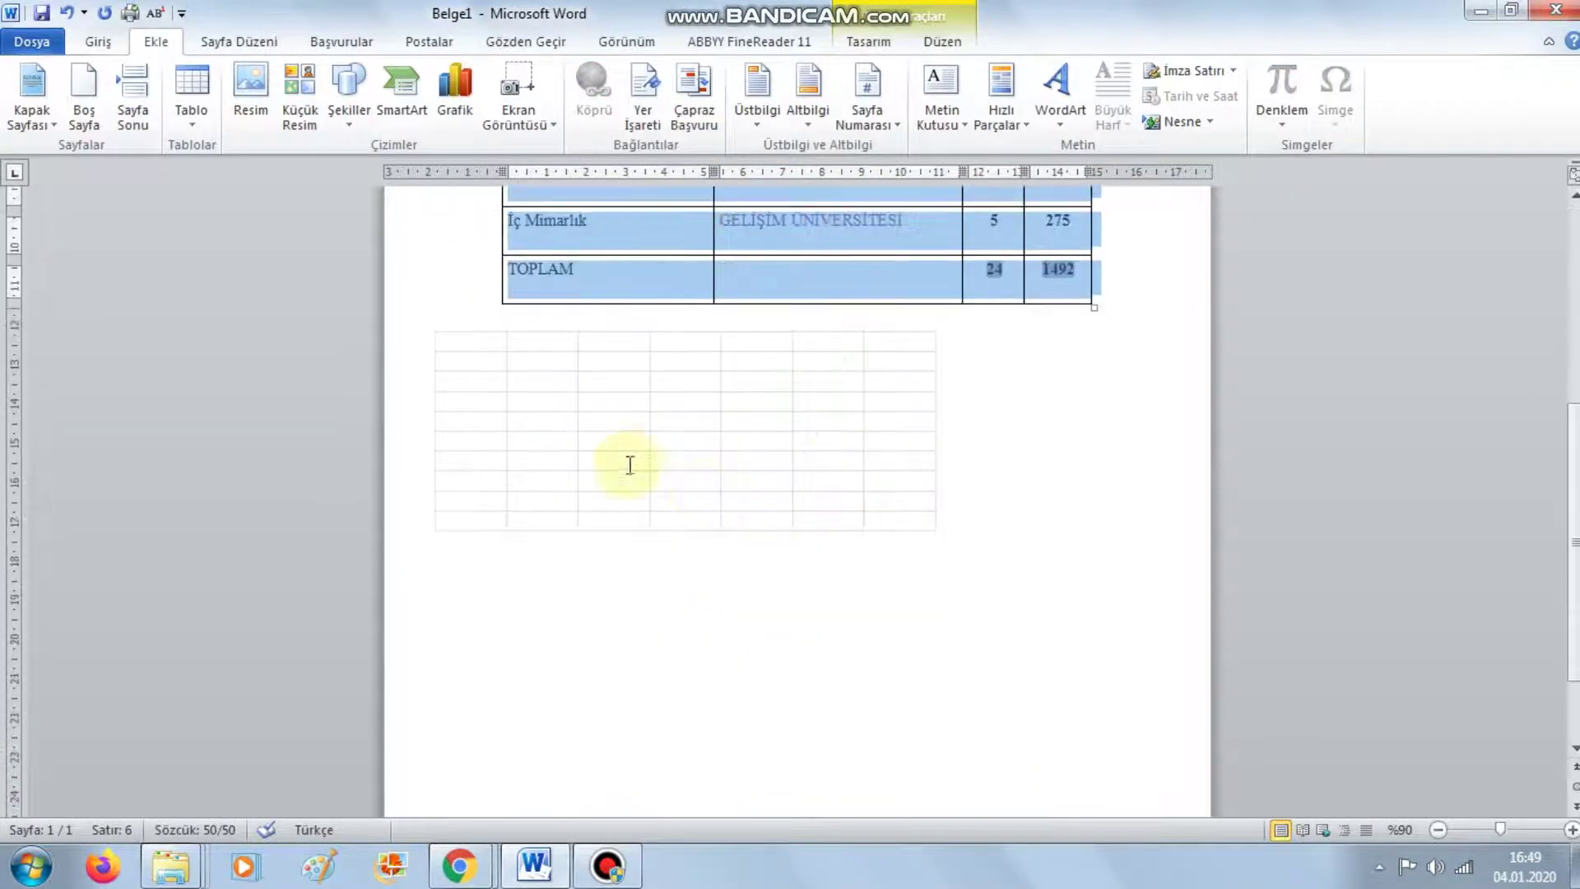
Paste the table into the embedded worksheet at A1, matching destination formatting
left_click(601, 448)
double_click(576, 421)
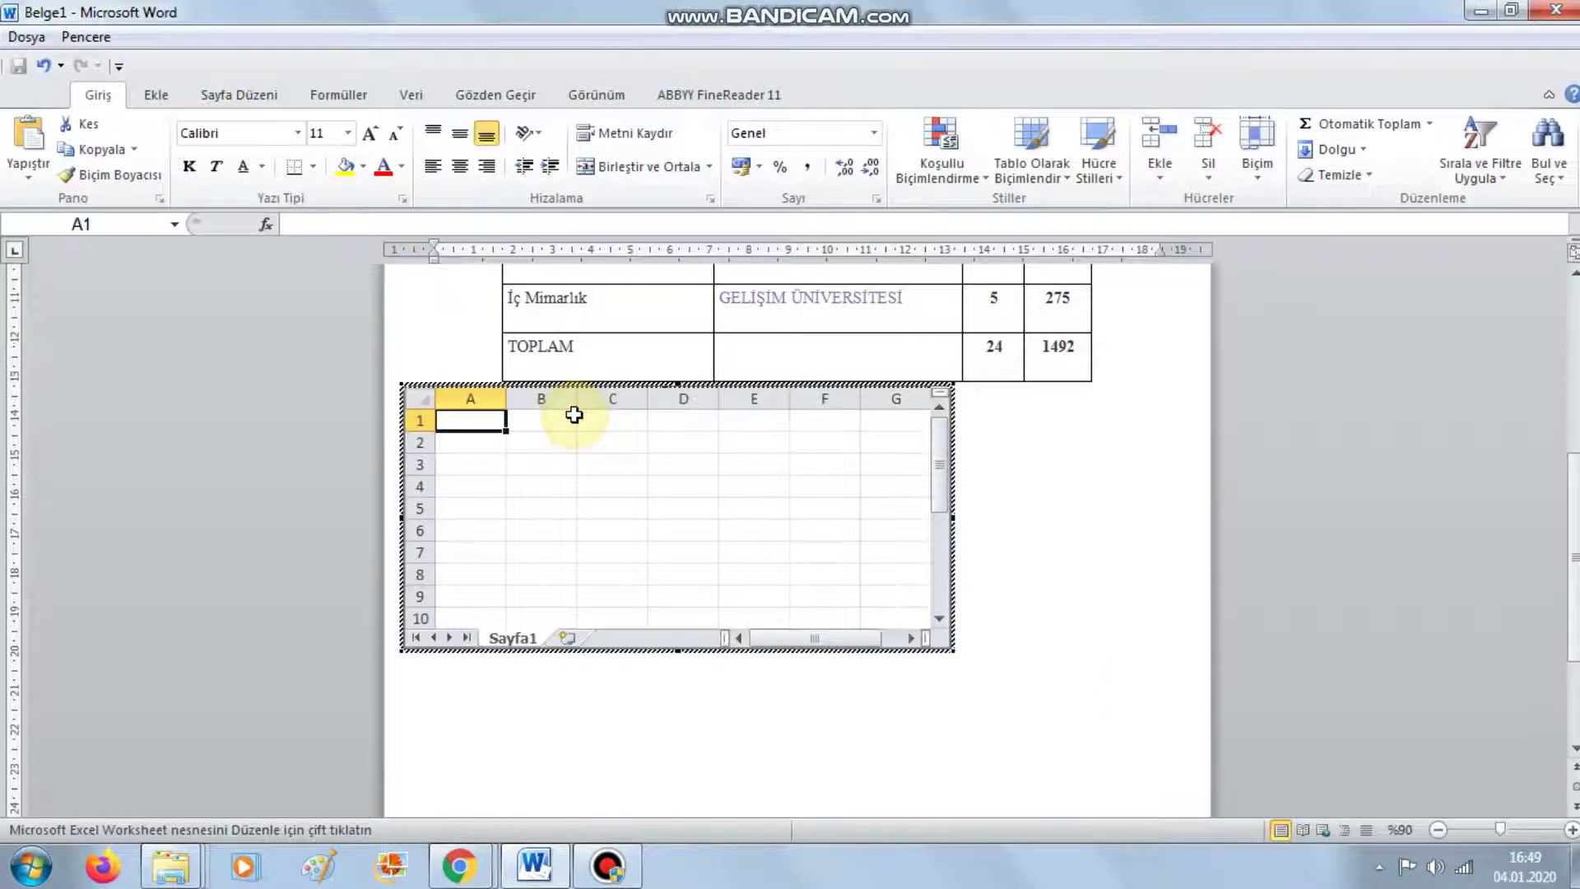
right_click(497, 423)
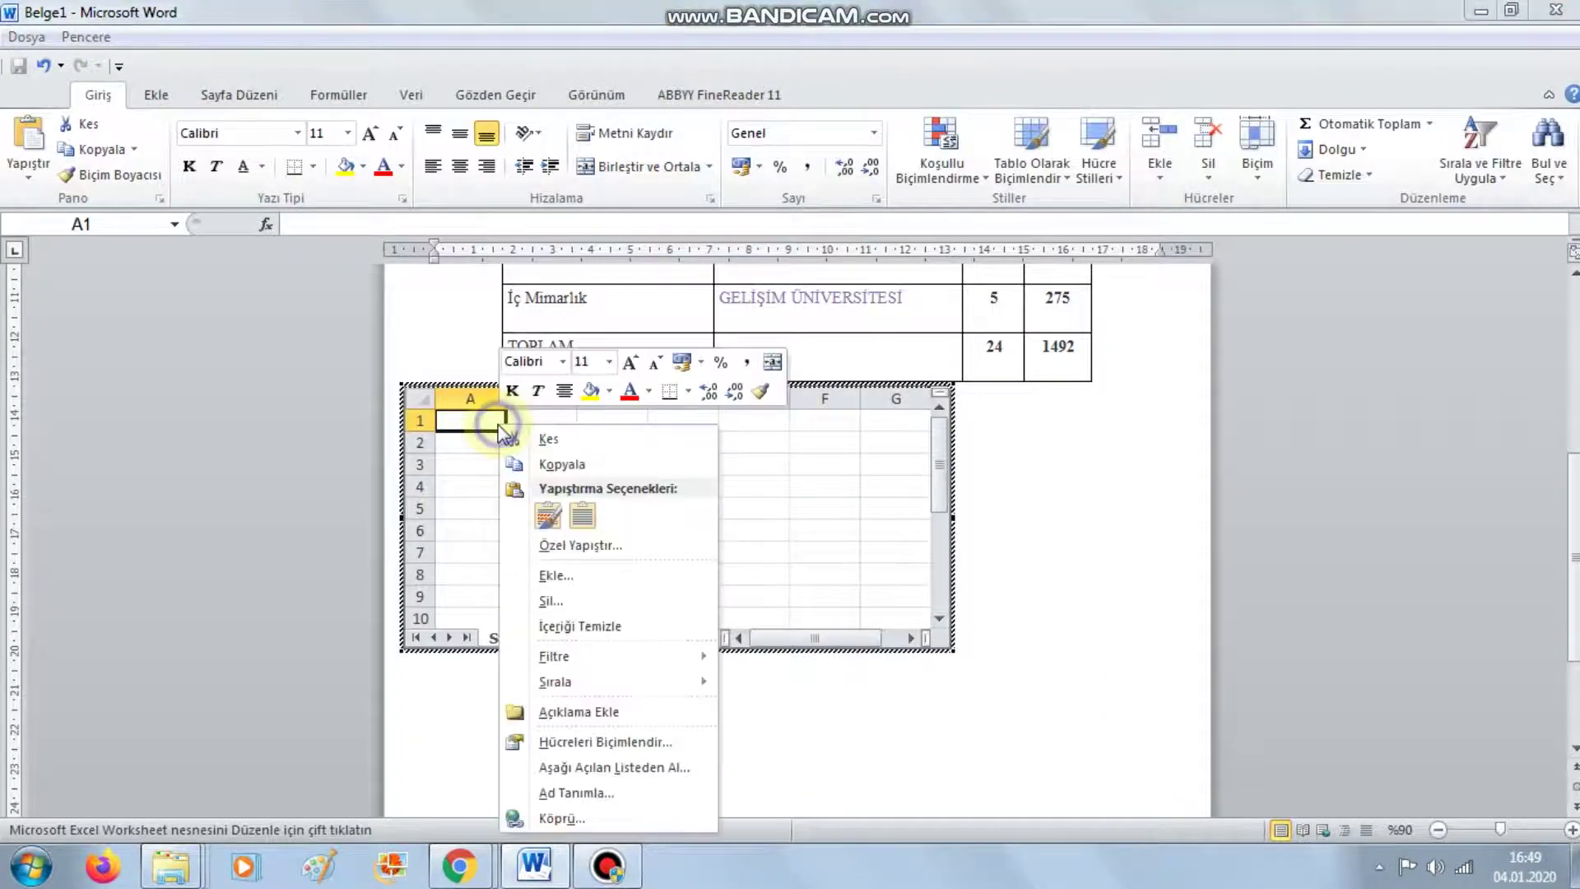
left_click(591, 511)
left_click(815, 537)
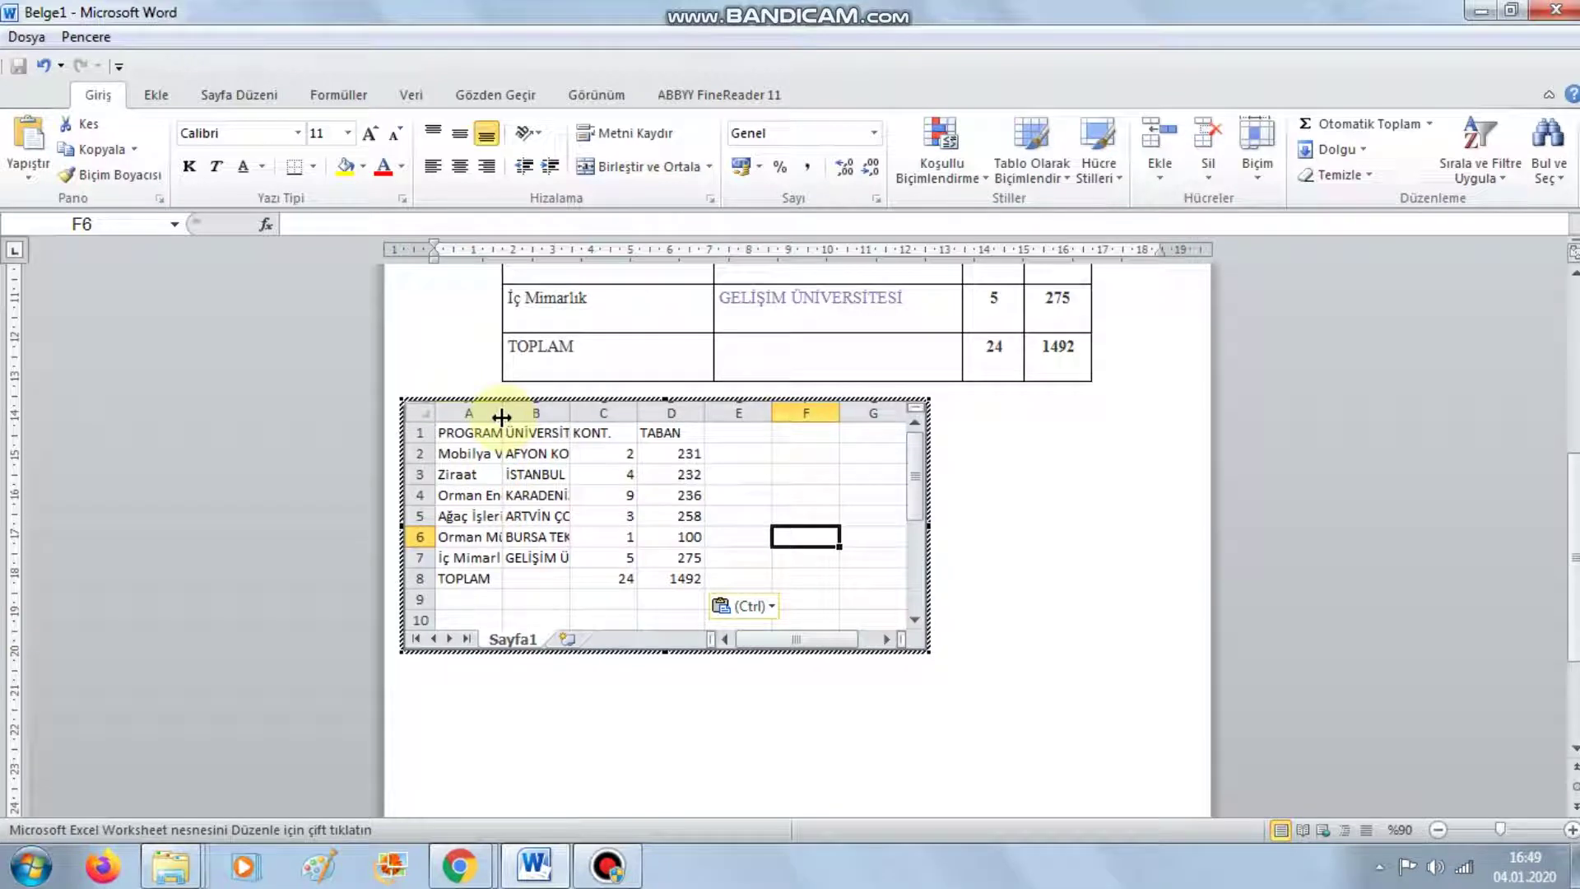
AutoFit columns A, B and C of the embedded sheet to their contents
double_click(501, 414)
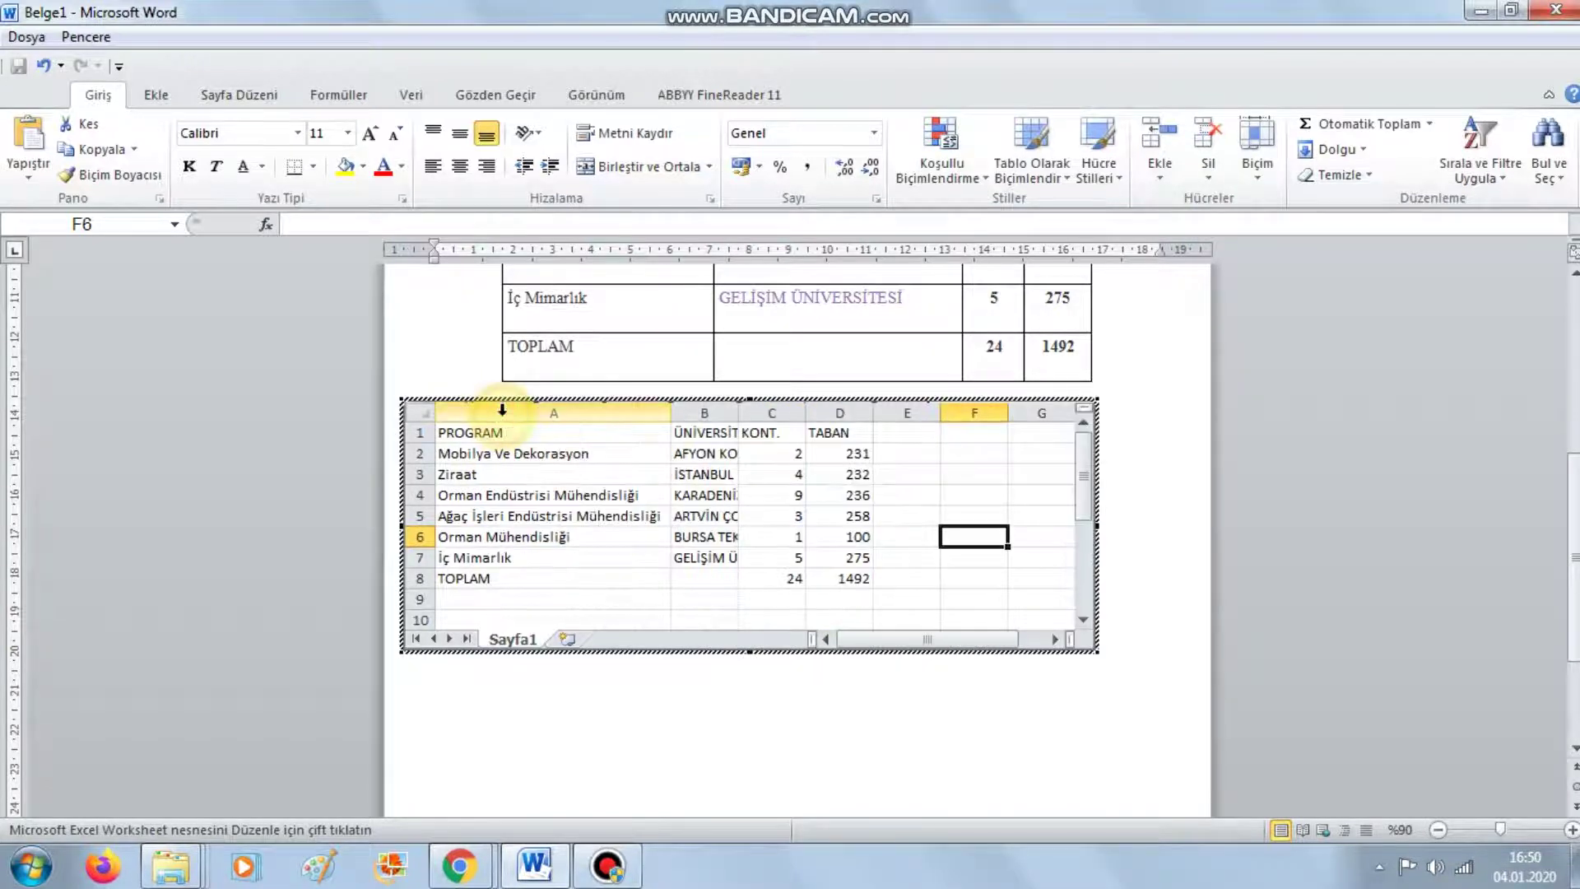
double_click(742, 414)
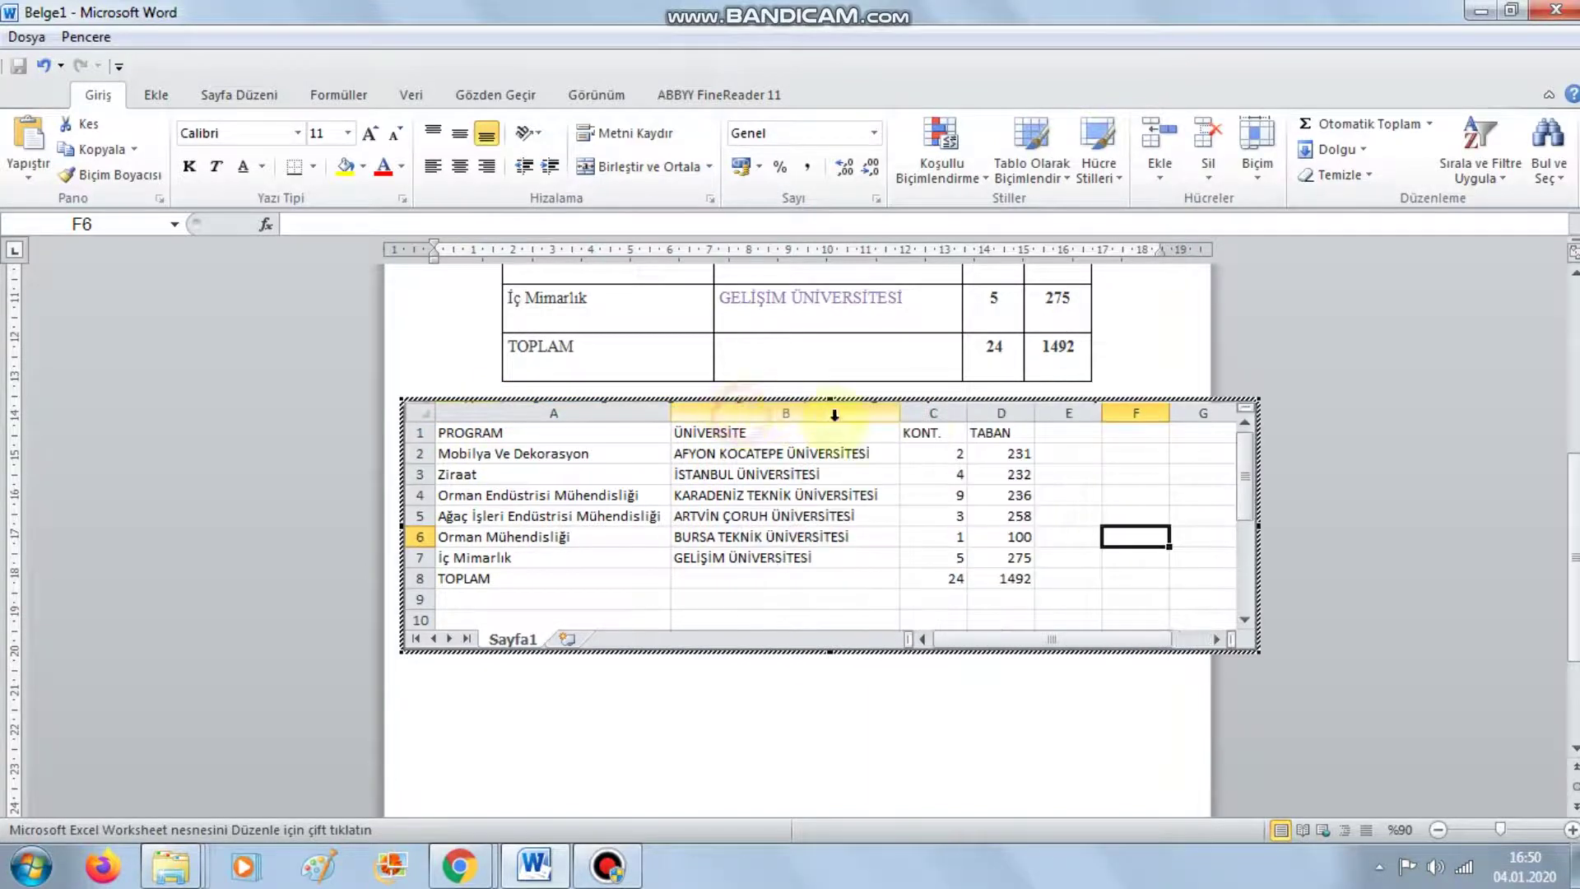
double_click(968, 414)
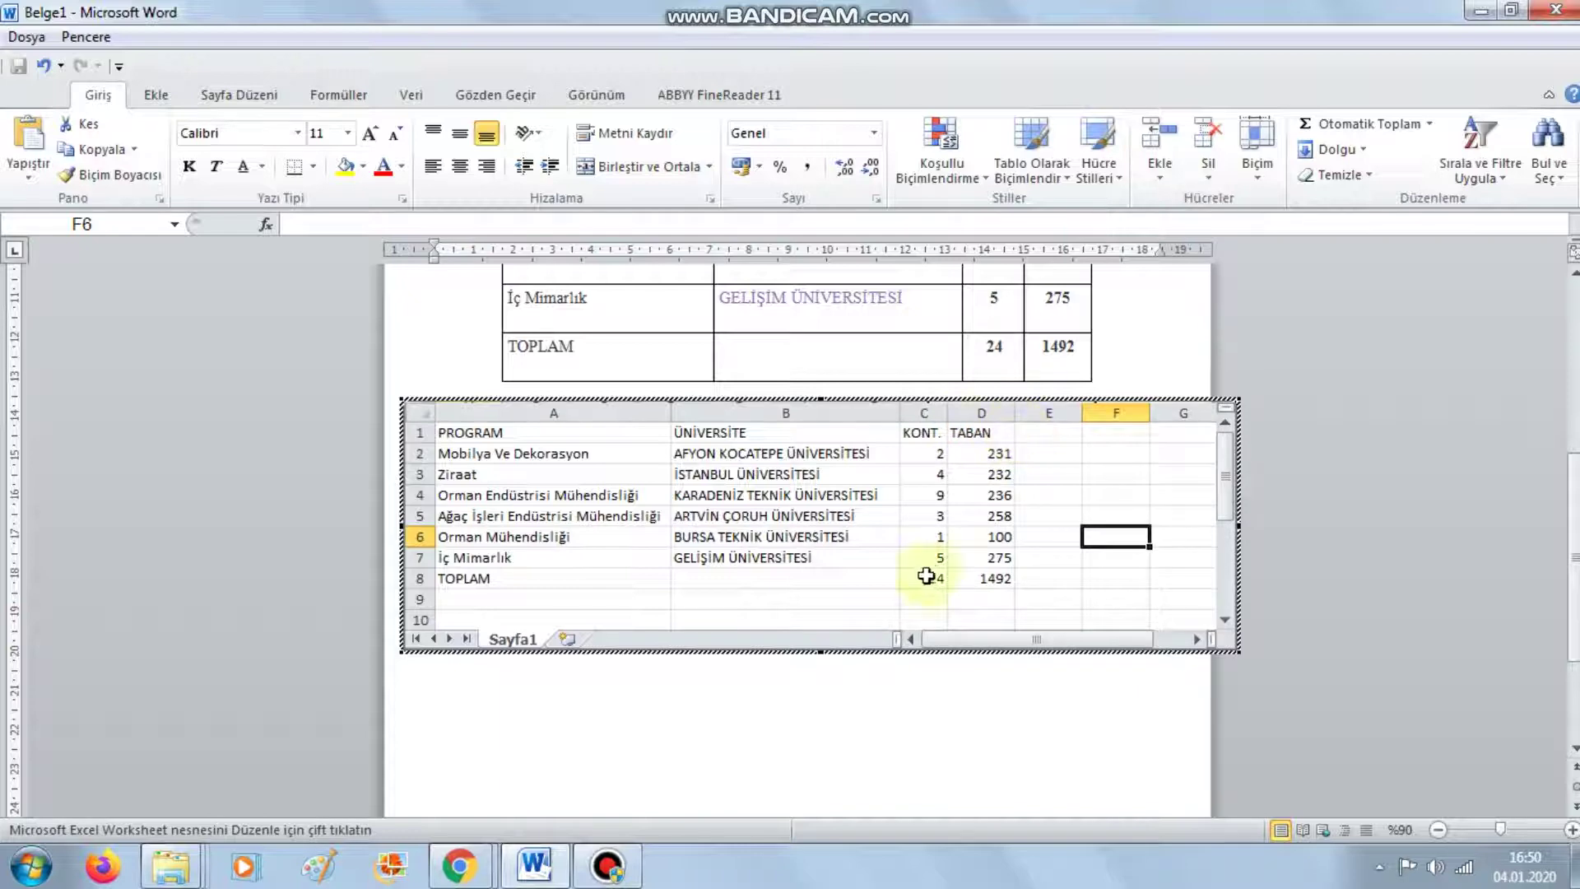
left_click_drag(511, 441, 1000, 578)
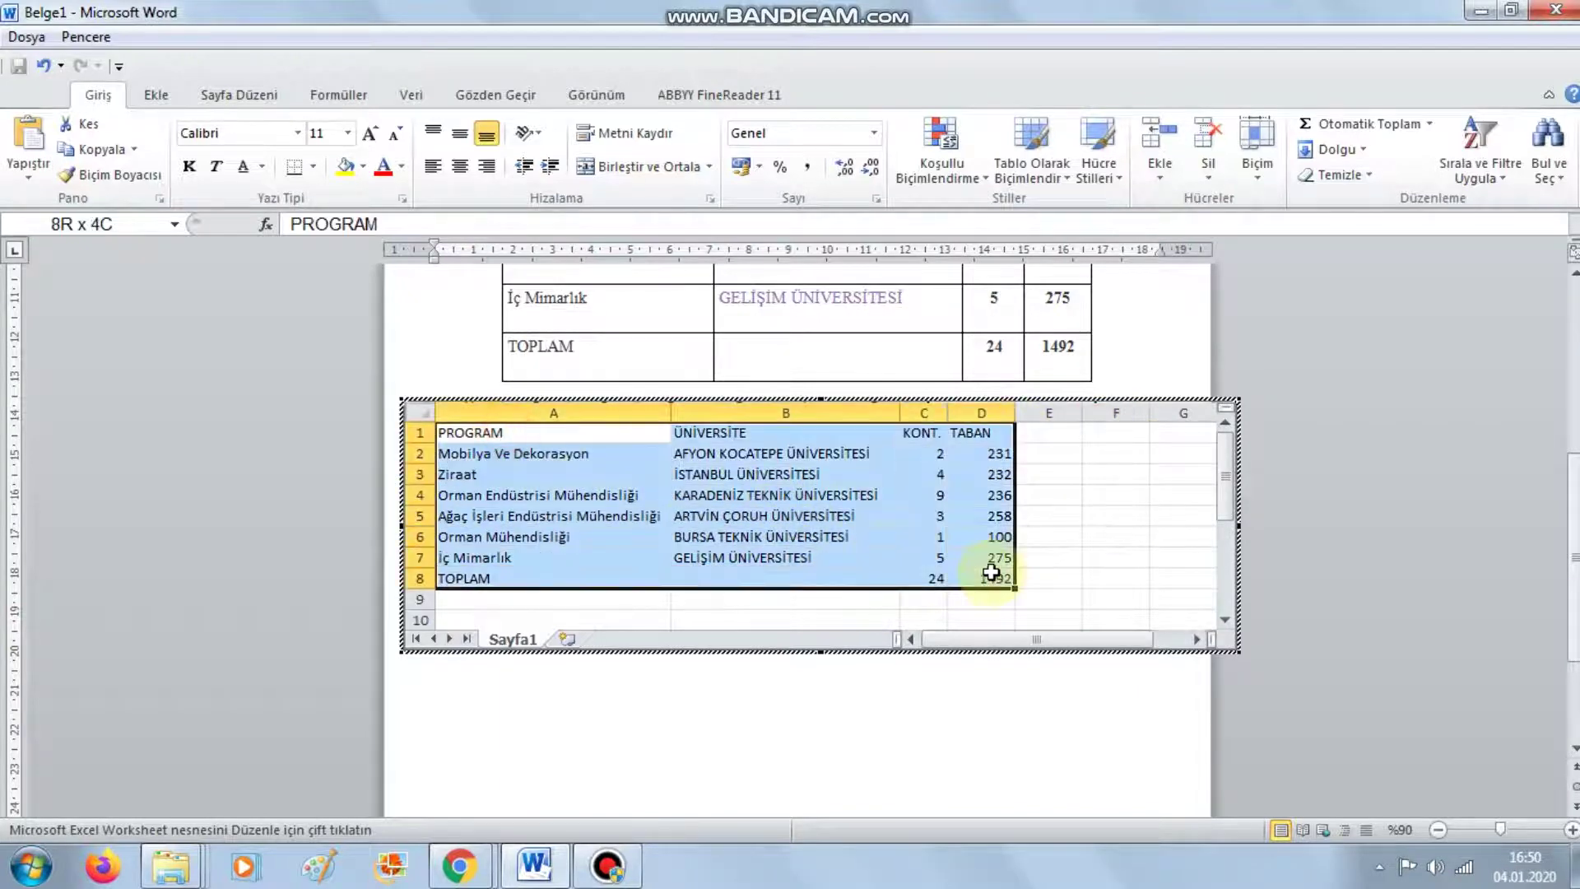
left_click(852, 607)
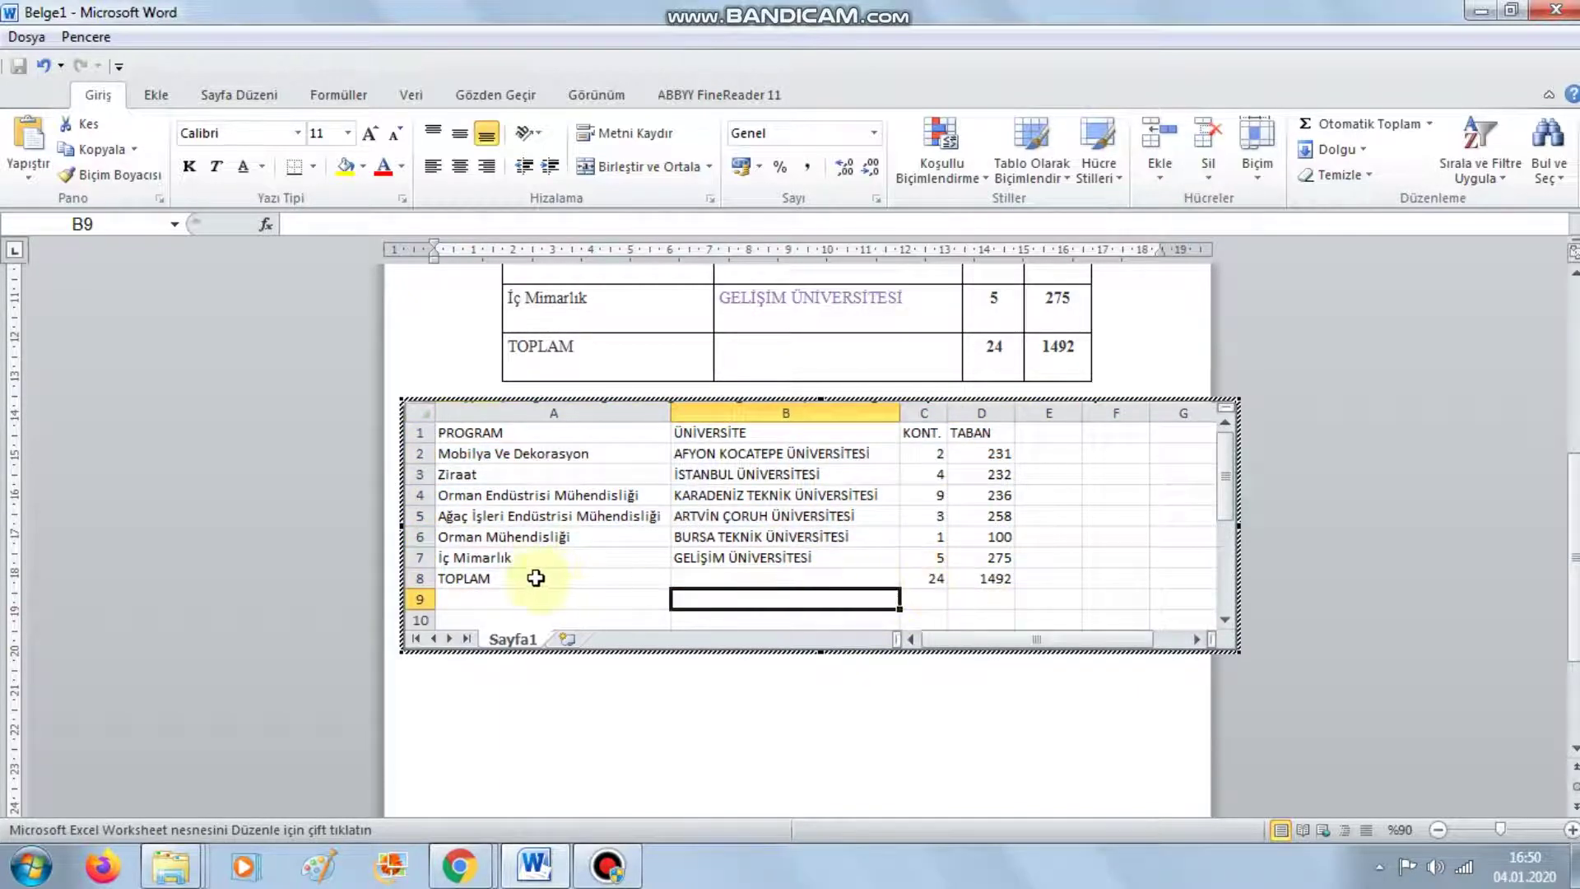
Enter the old totals 24 in C10 and 1492 in D10
left_click(938, 619)
type("24")
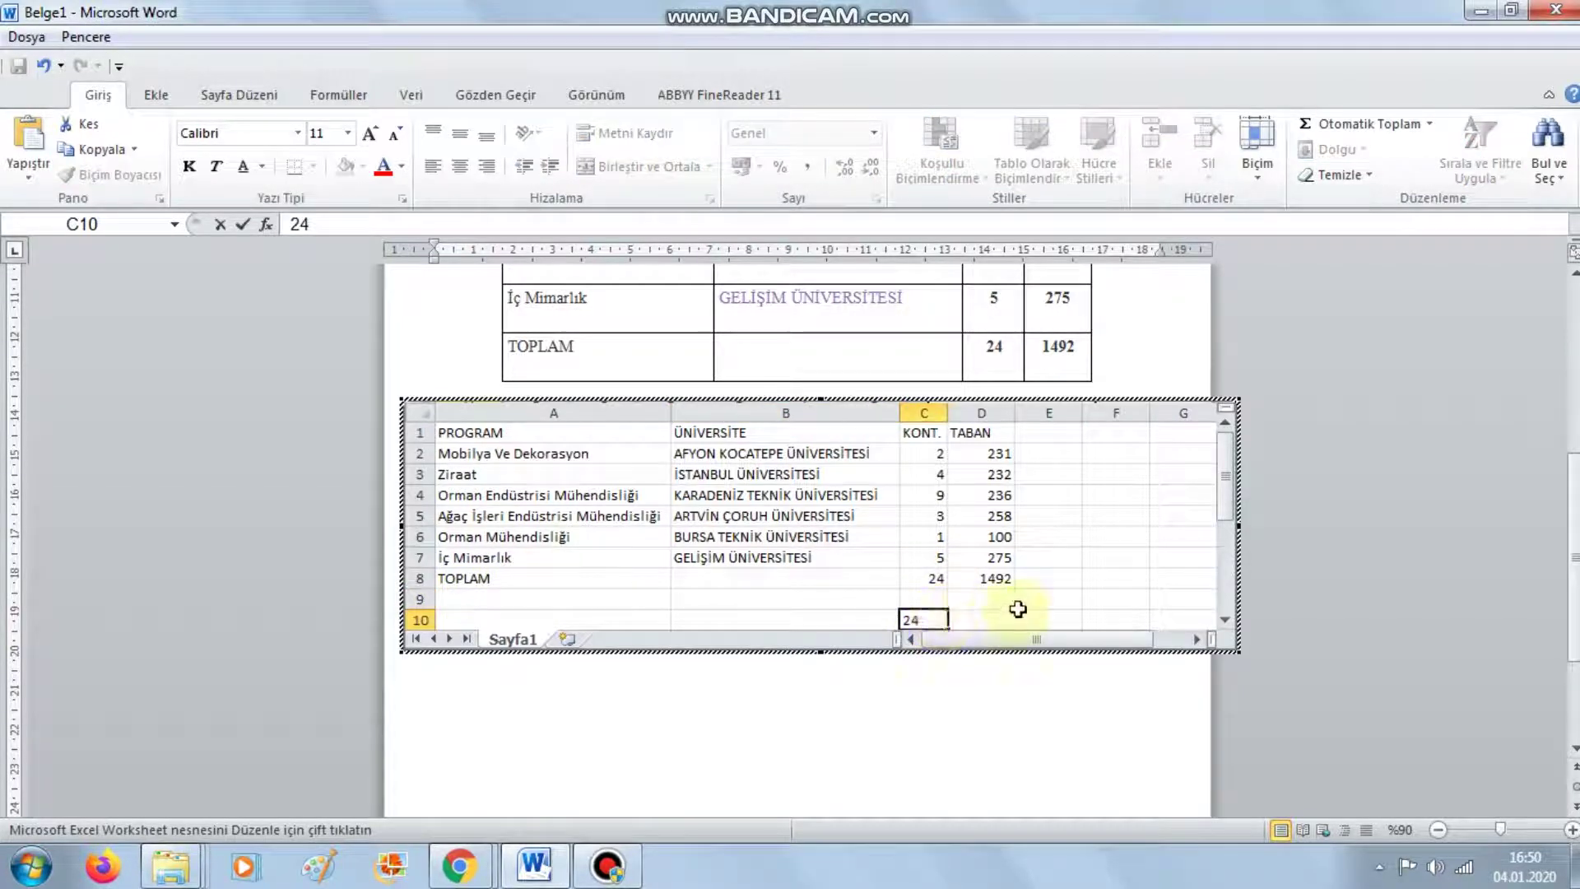
left_click(1000, 619)
type("1492")
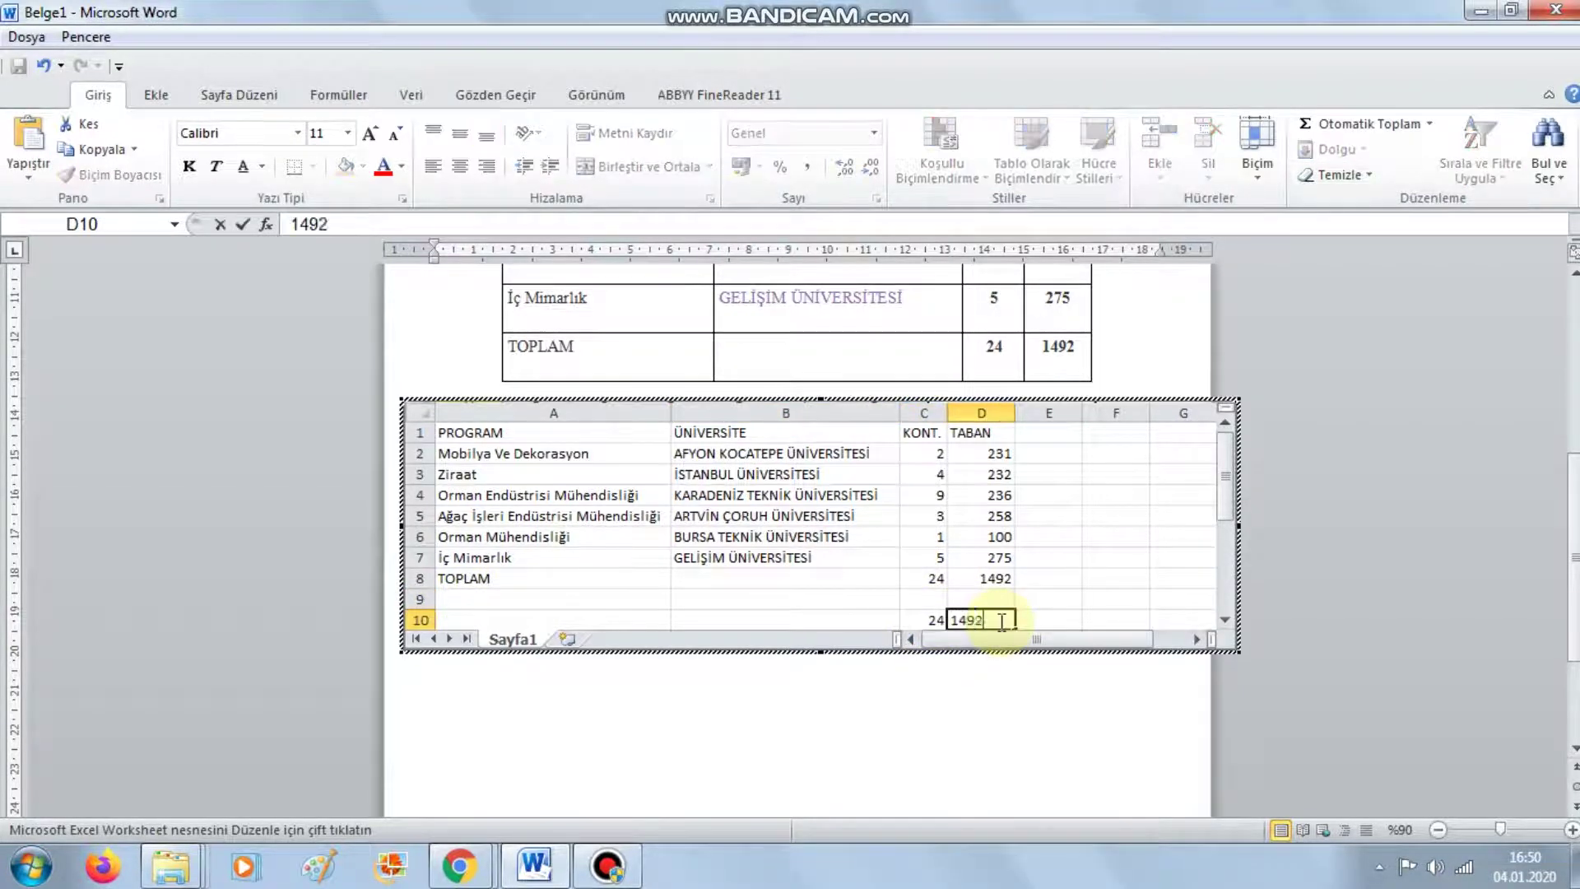
left_click_drag(926, 578, 984, 580)
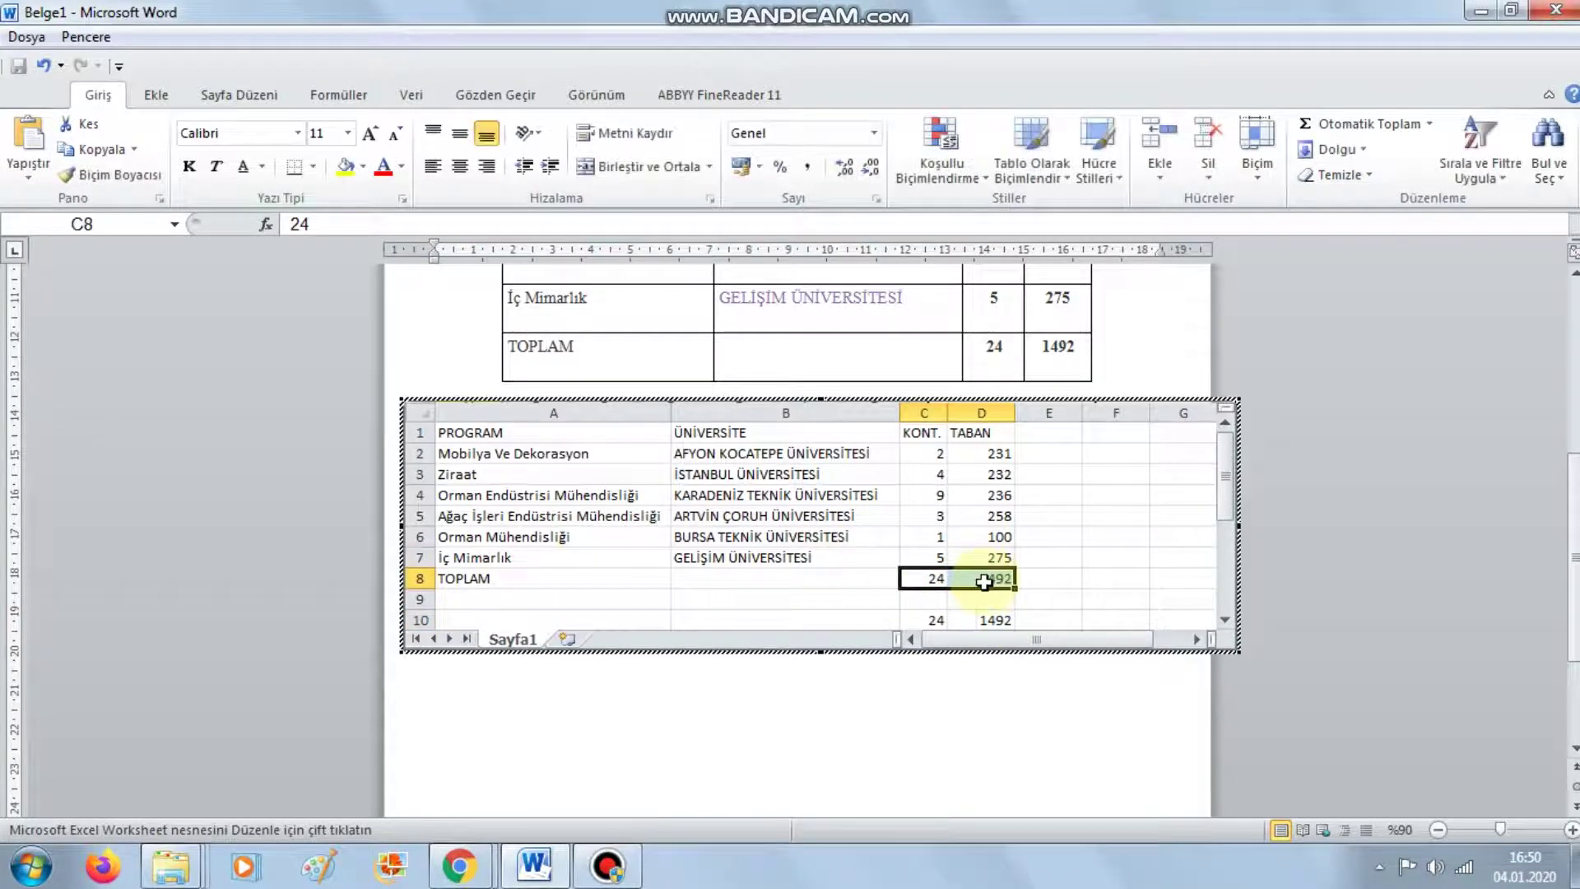
Delete the TOPLAM totals in C8:D8
key("BackSpace")
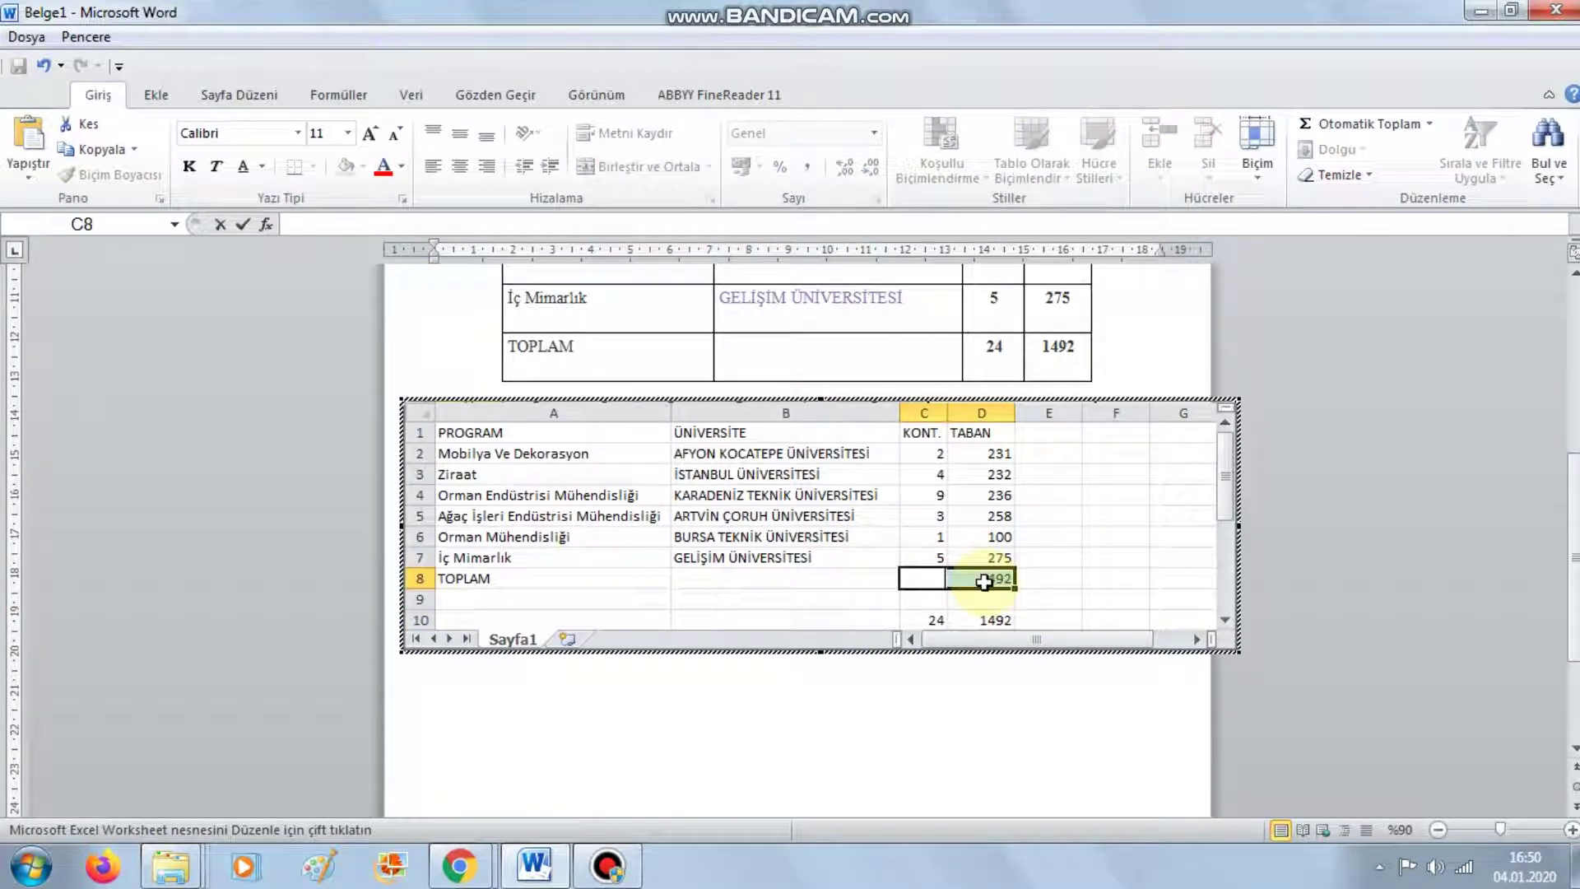
left_click(1085, 174)
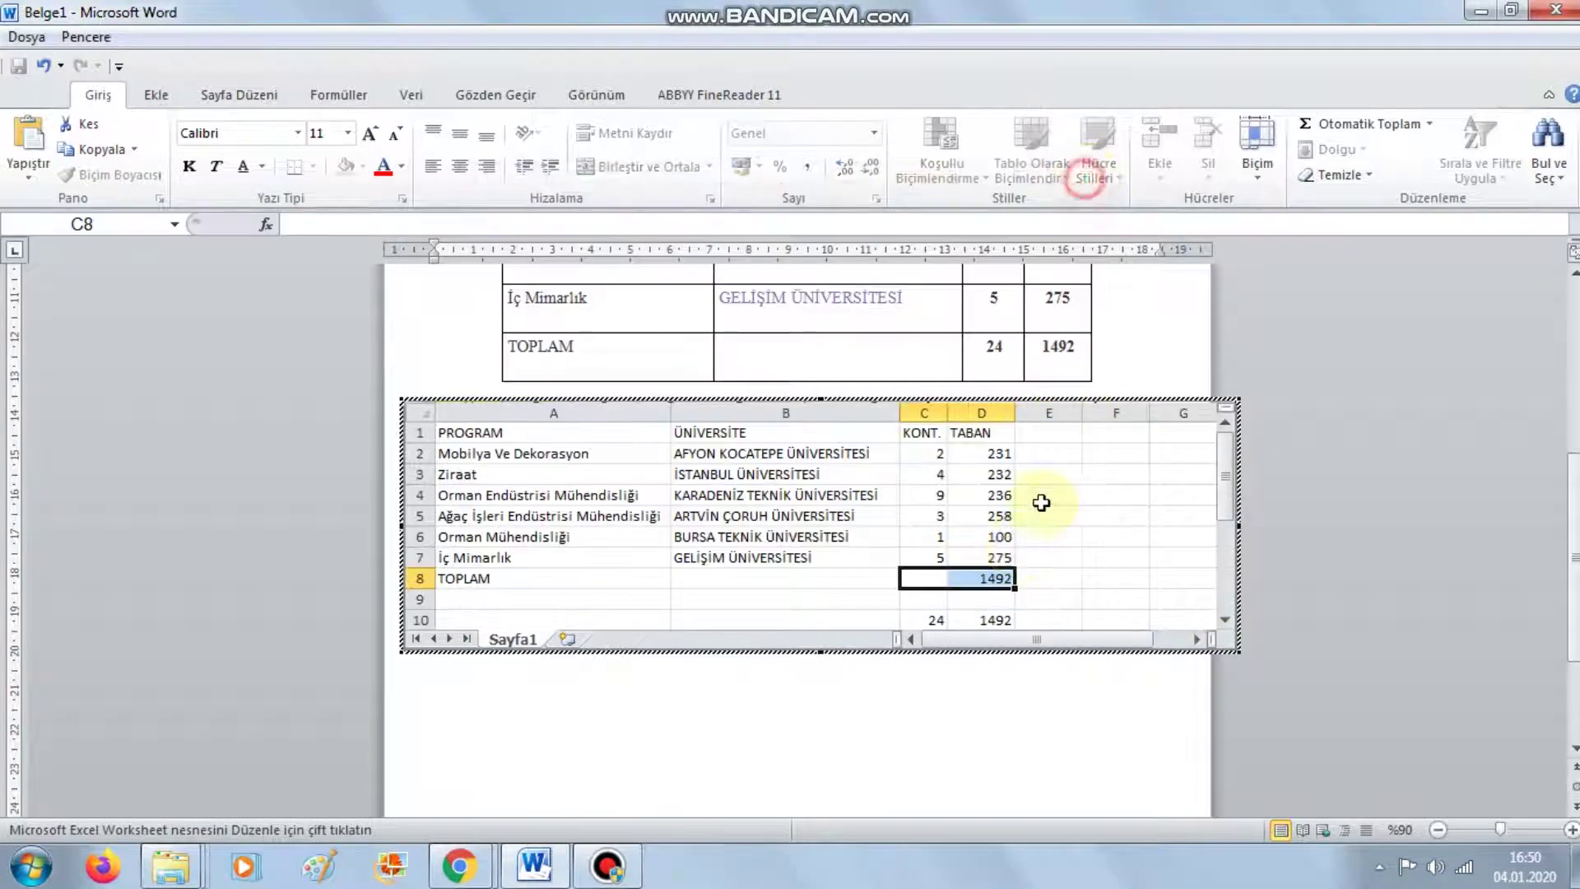
left_click(617, 582)
left_click(926, 576)
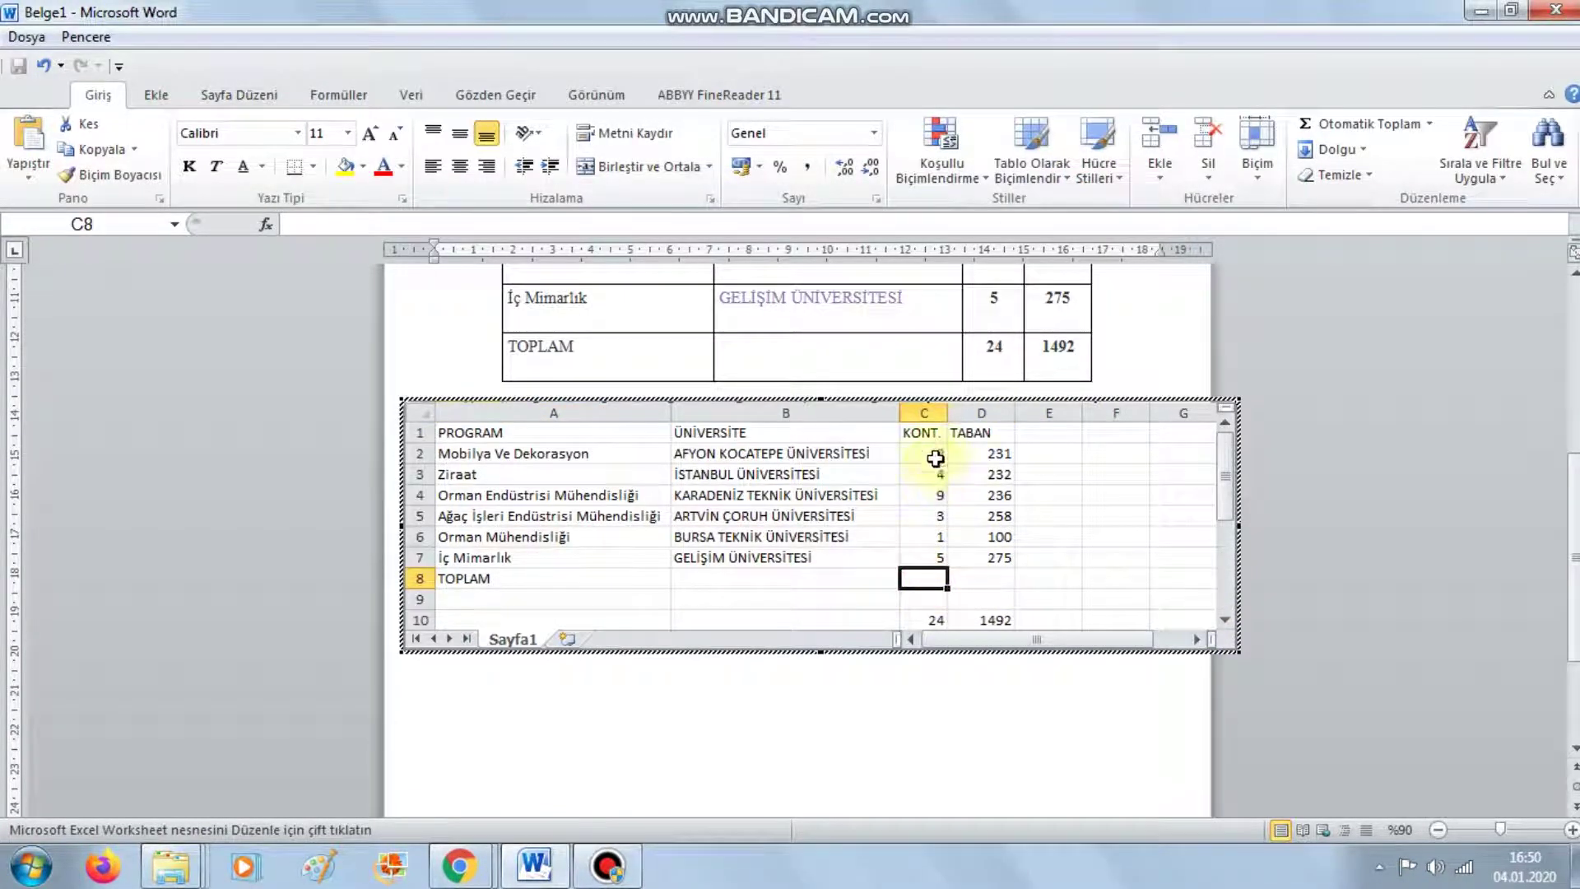
Change Ağaç İşleri Endüstrisi Mühendisliği's values to 4 in C5 and 200 in D5
left_click(939, 511)
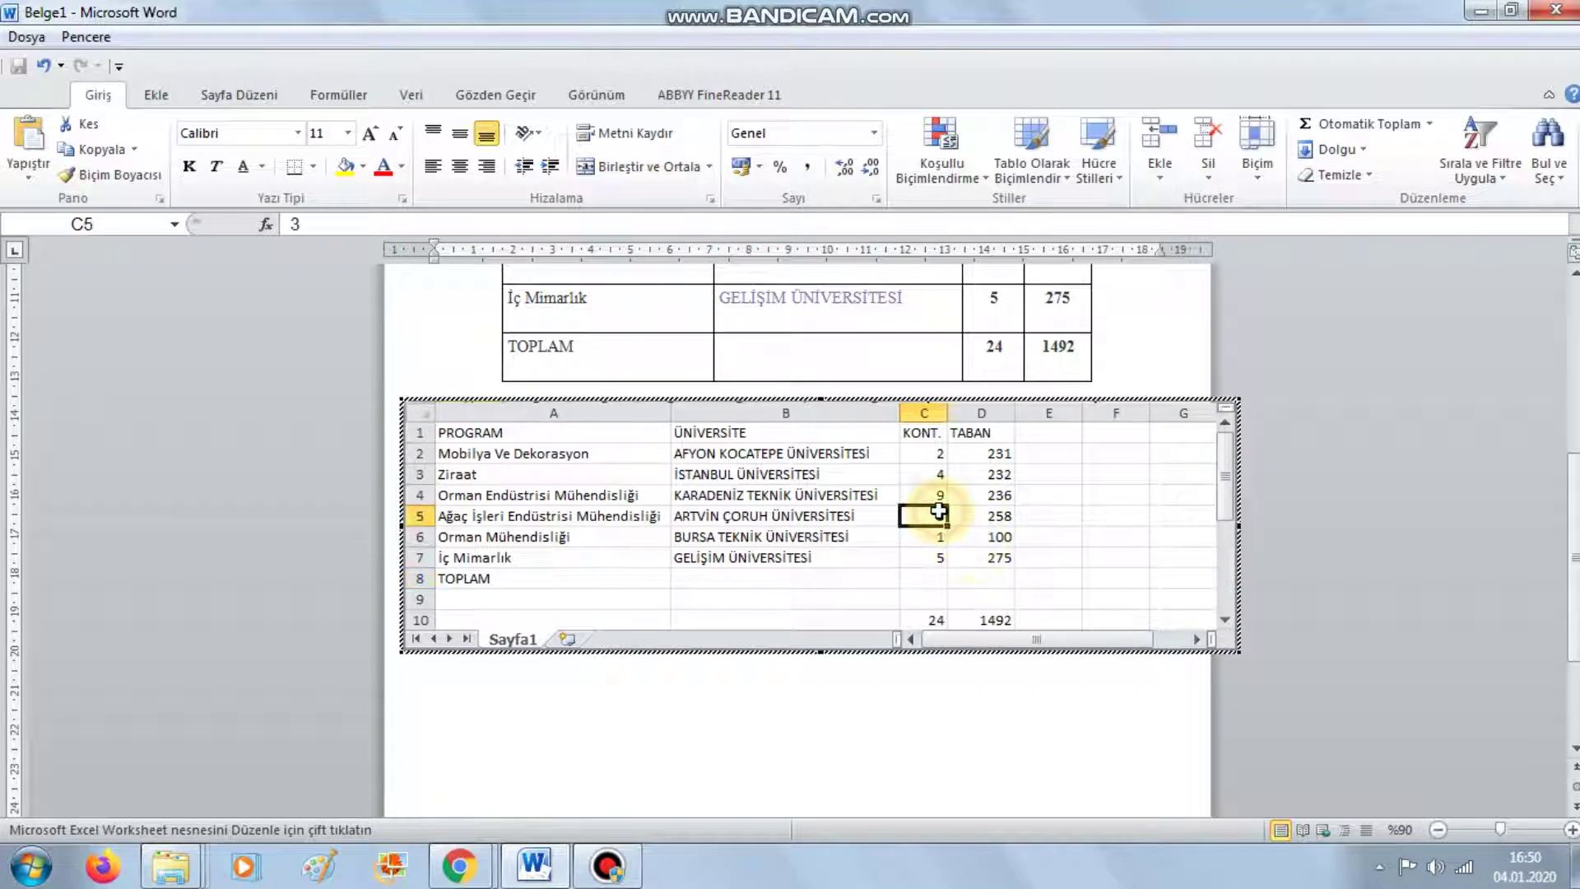
double_click(943, 513)
type("4")
left_click(1008, 514)
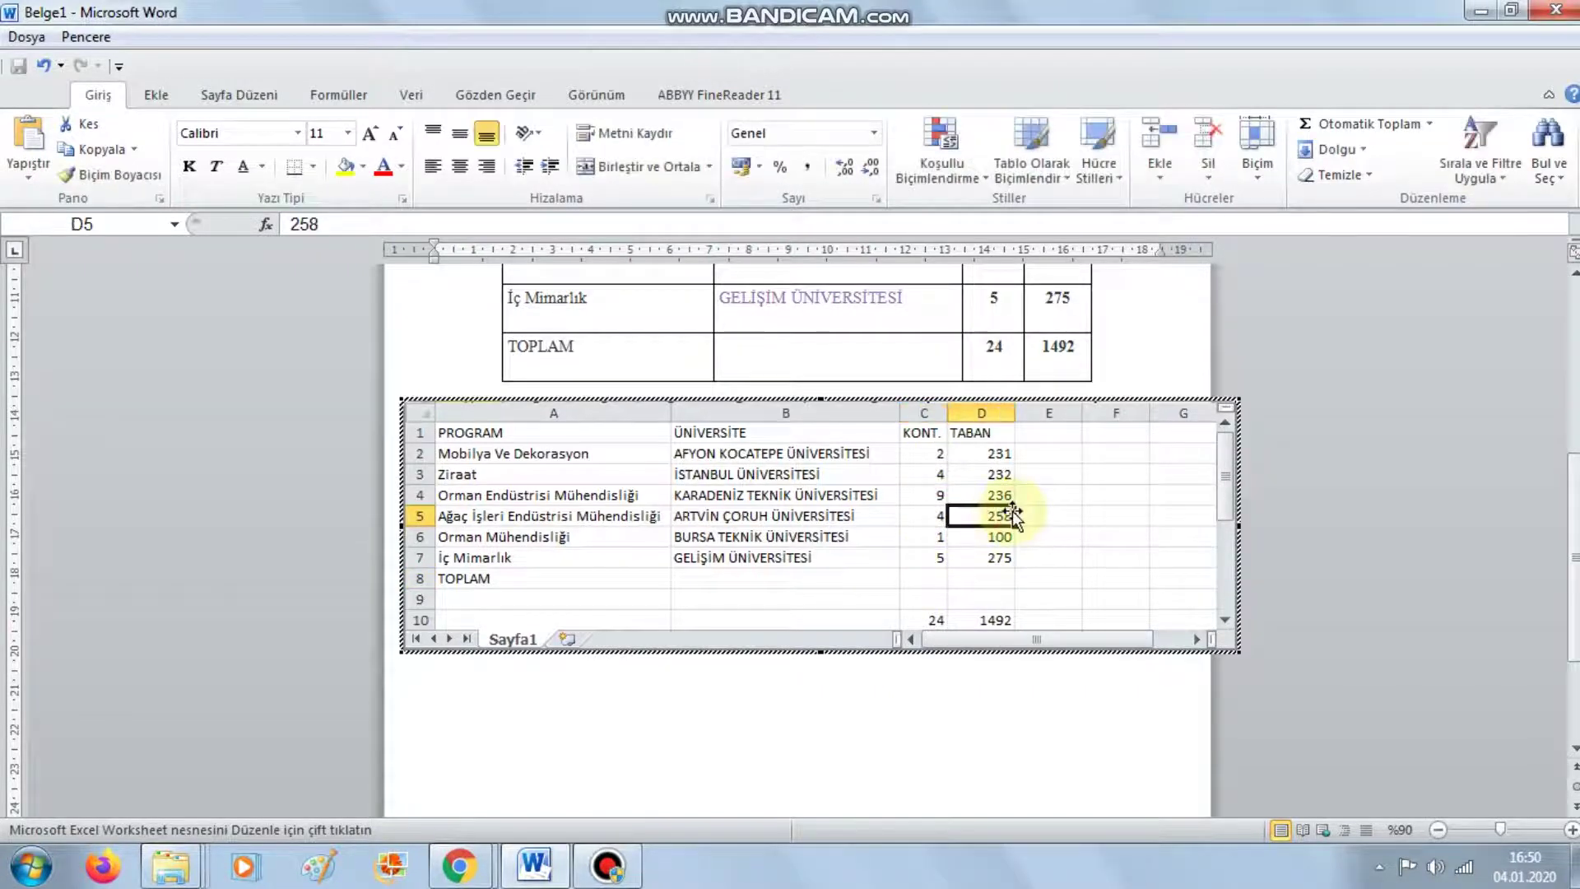
type("200")
left_click(939, 578)
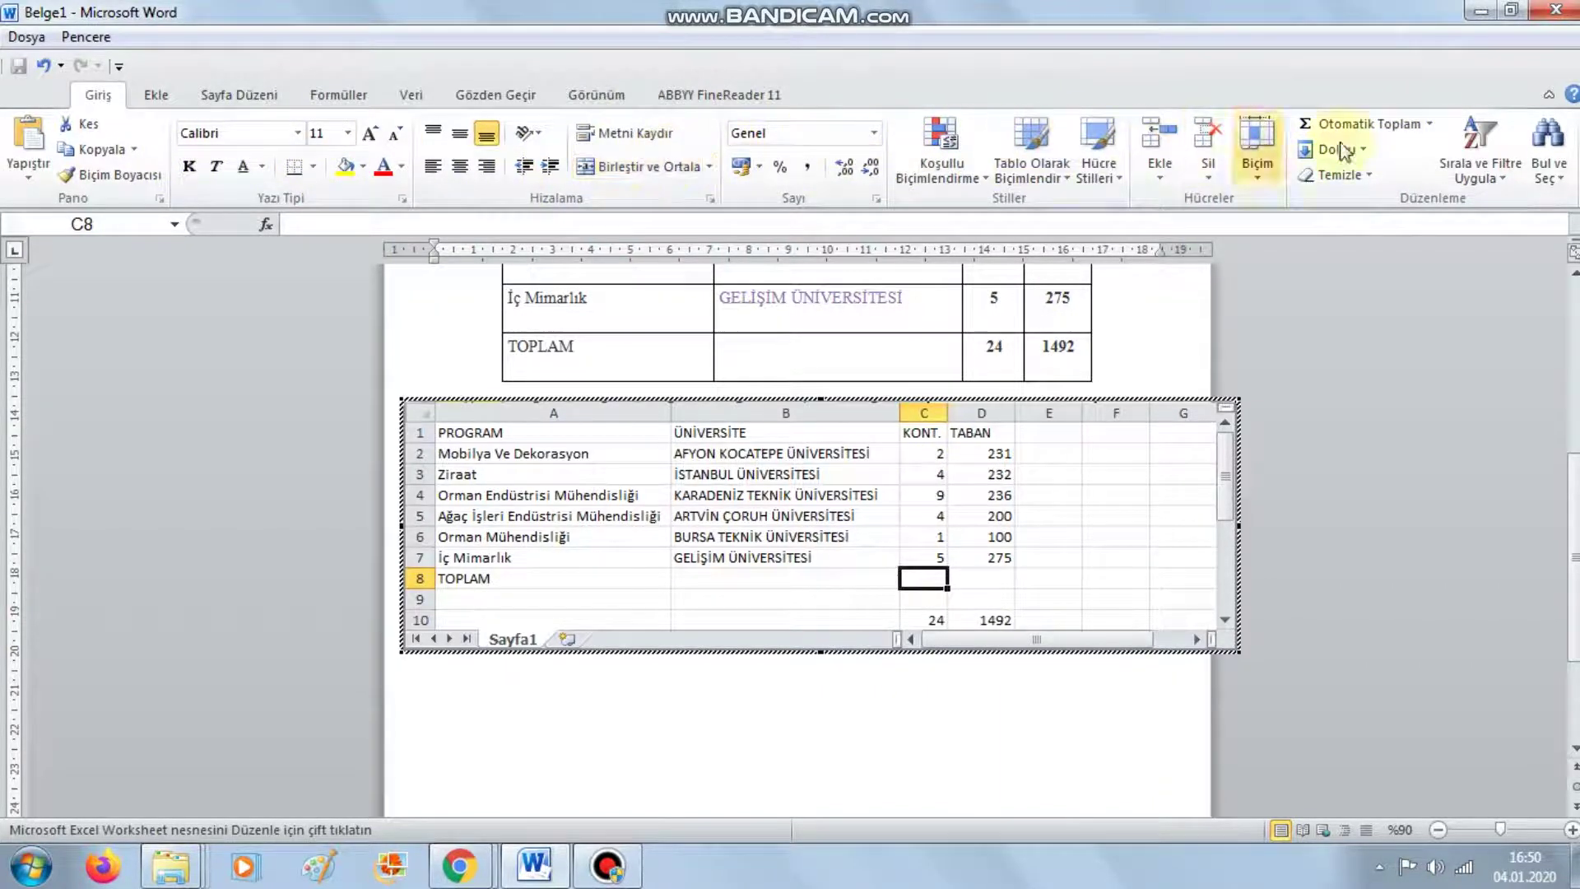
Apply Otomatik Toplam in C8 and D8, giving TOPLAM values 25 and 1274
left_click(1405, 138)
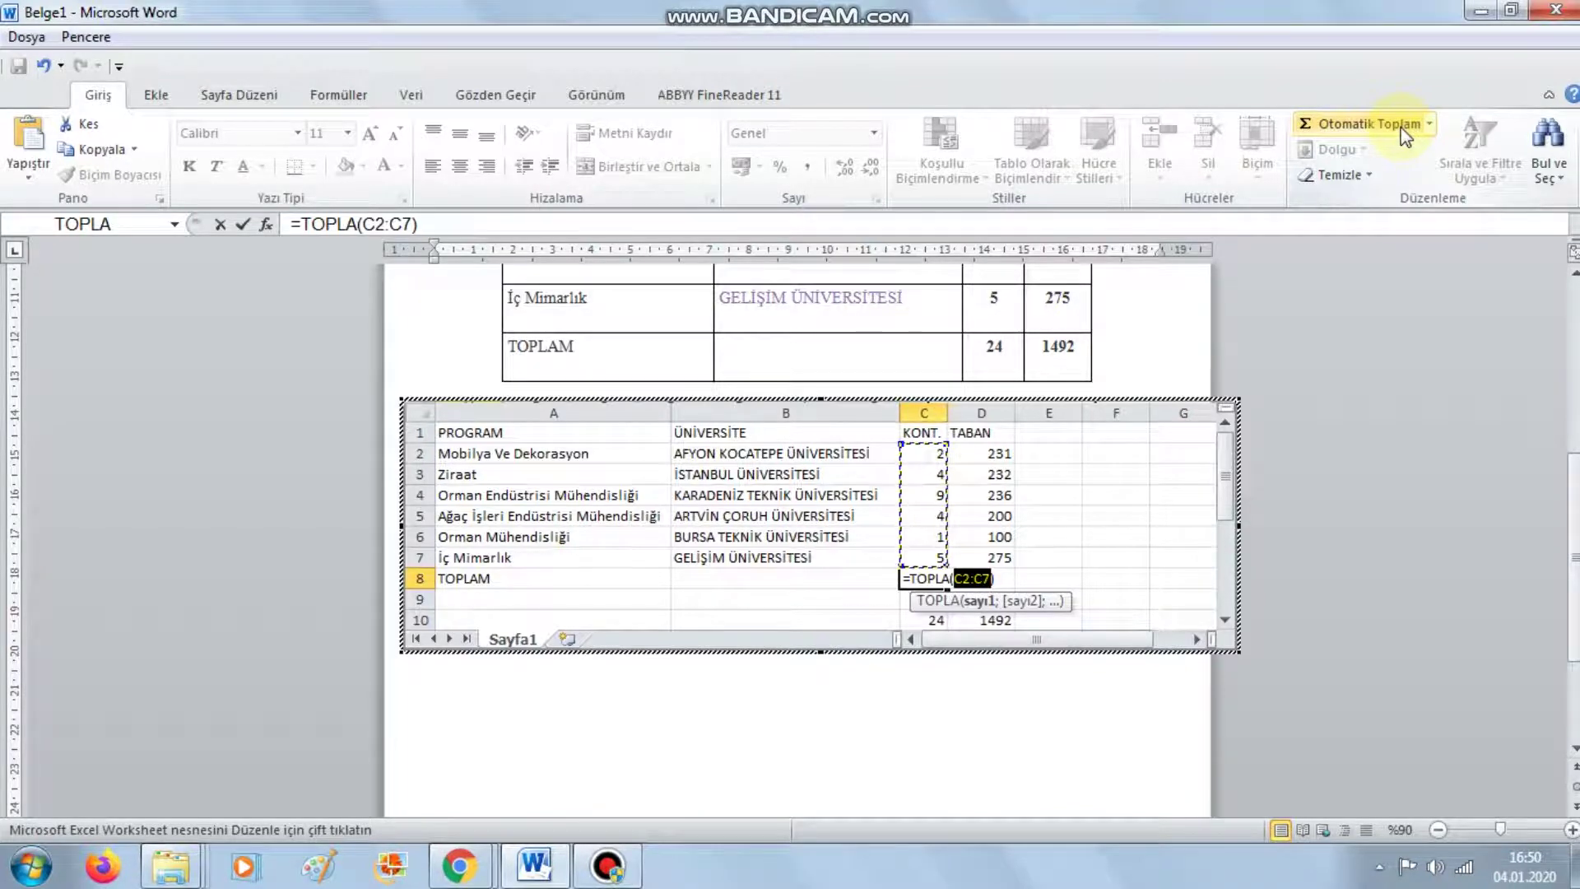
key("Return")
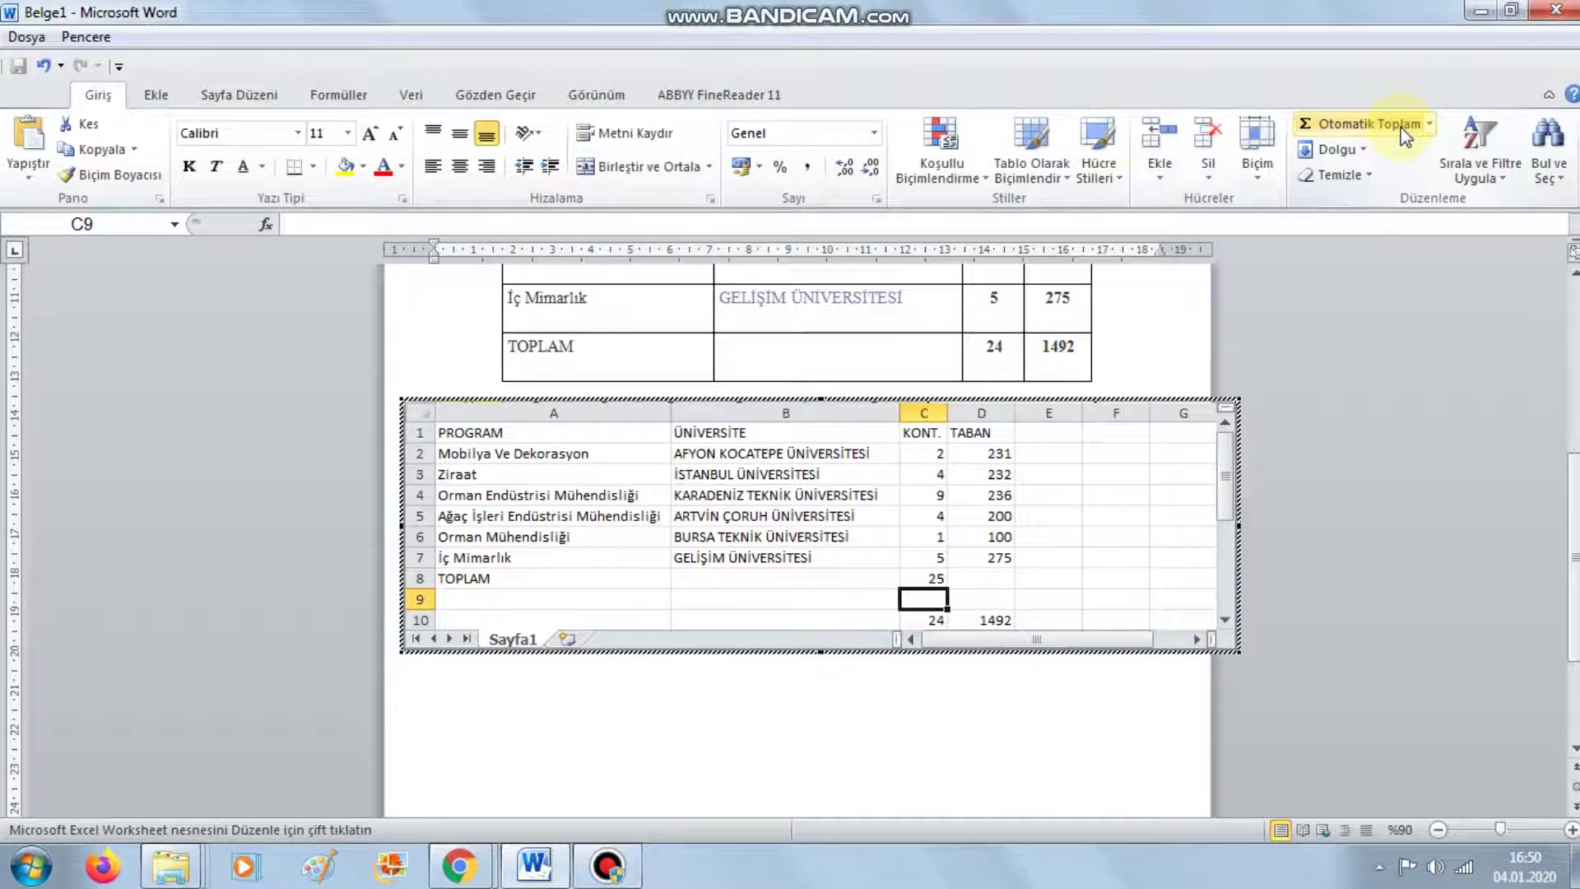
left_click(1000, 581)
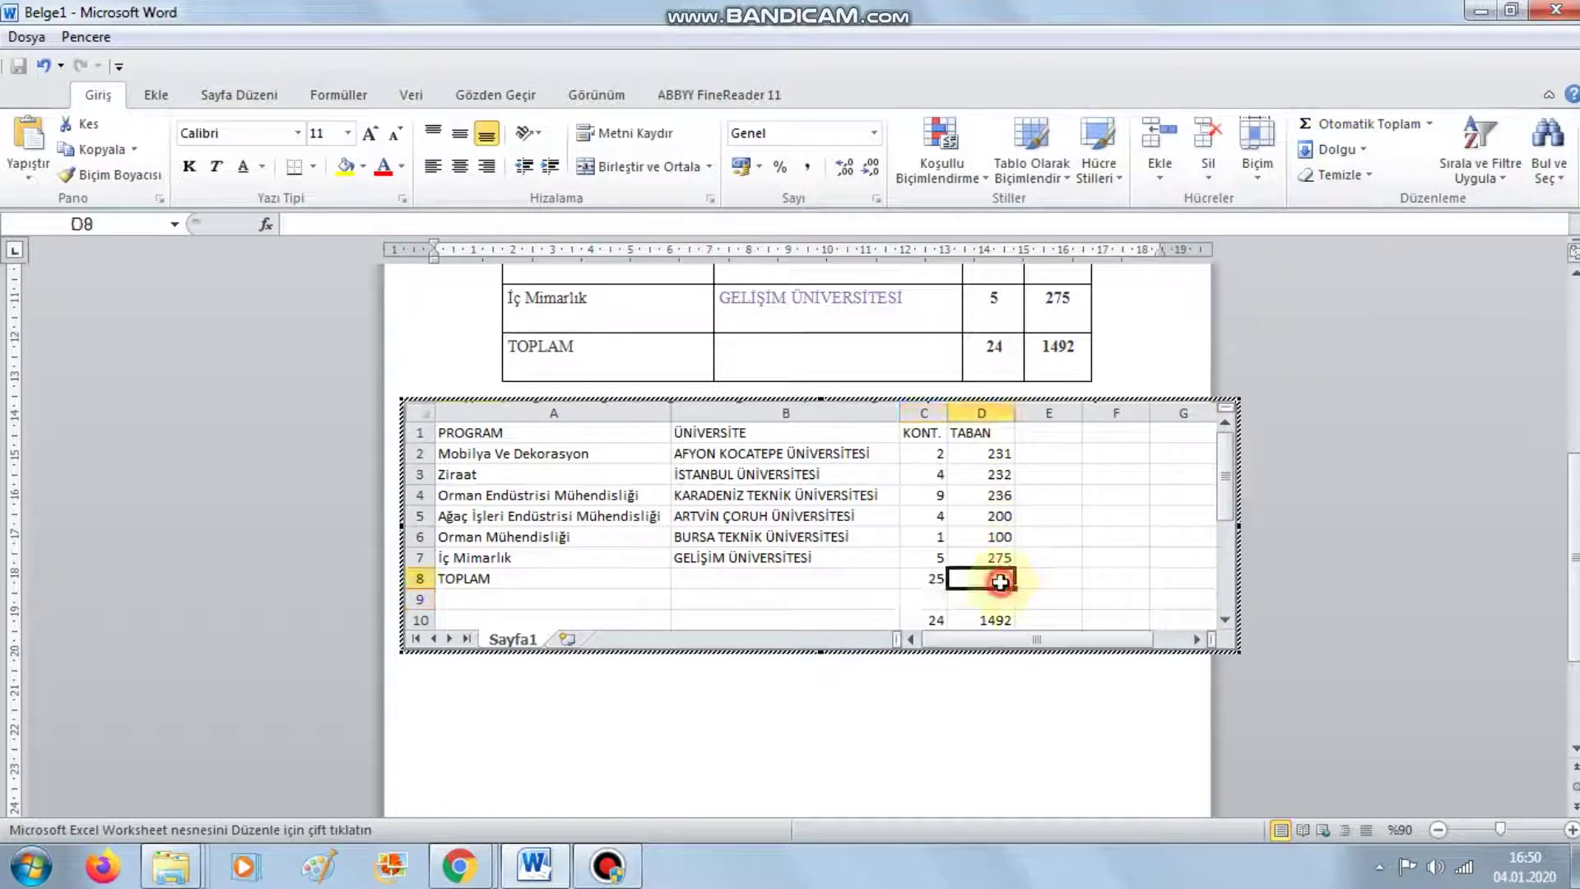
left_click(1317, 123)
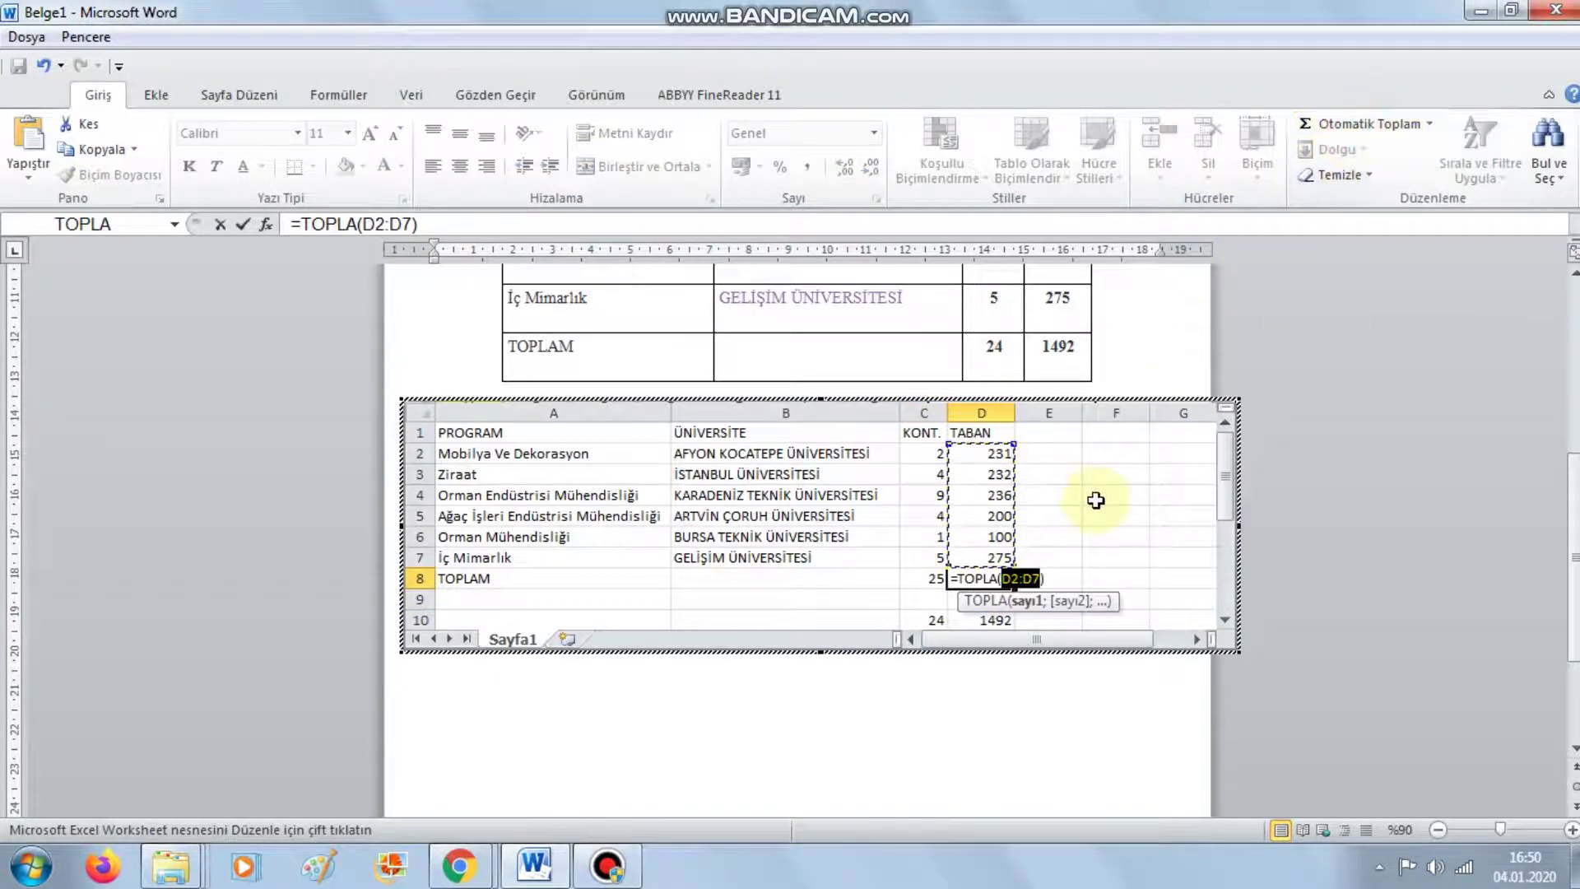
key("Return")
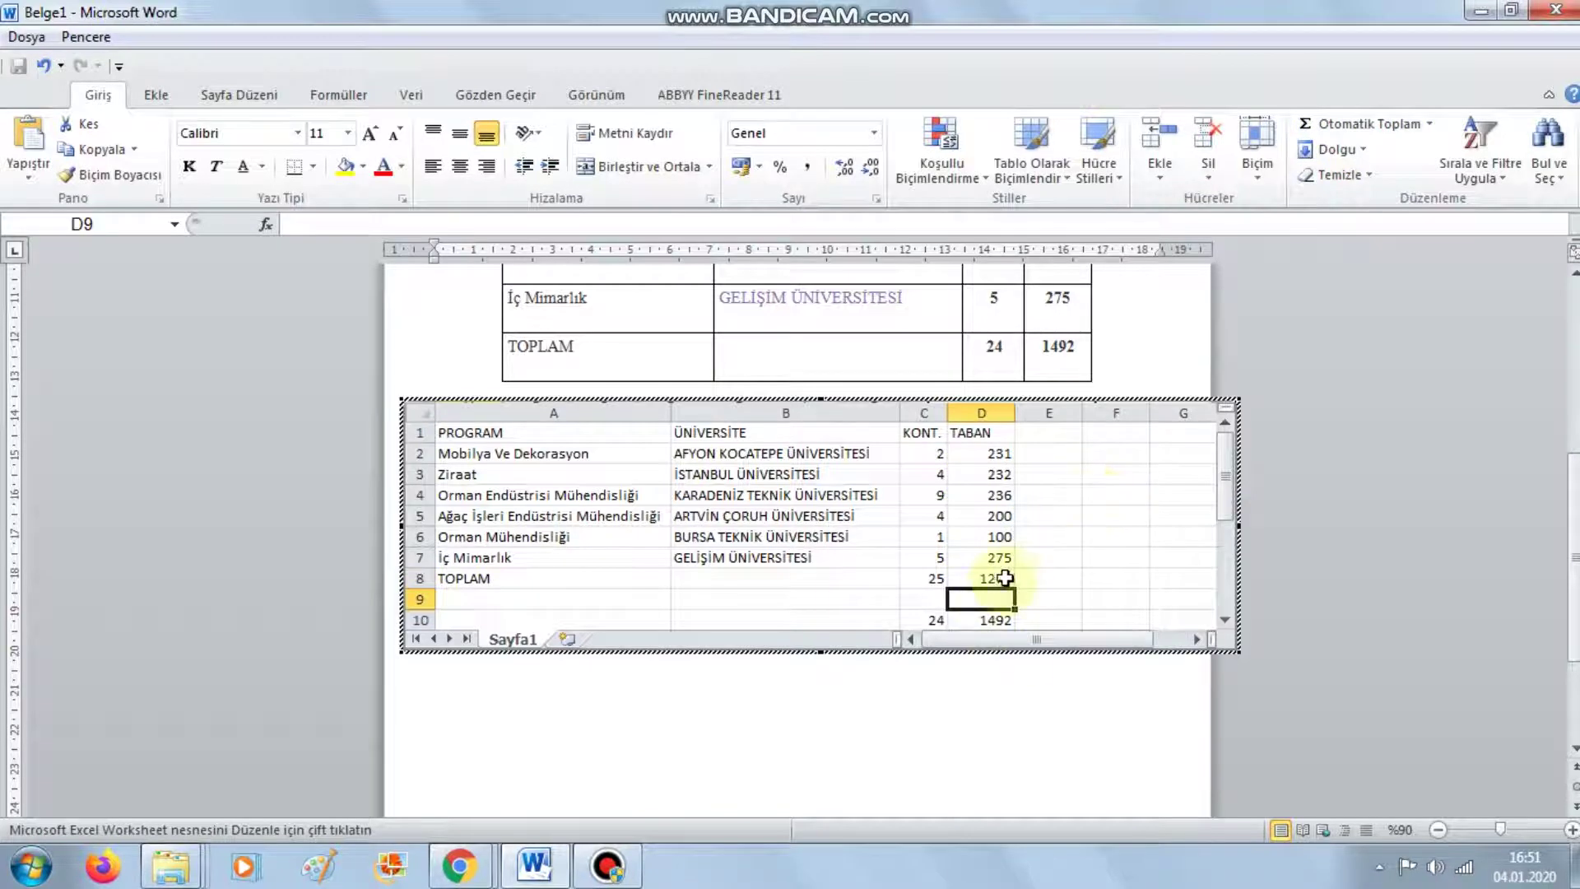
left_click(1000, 454)
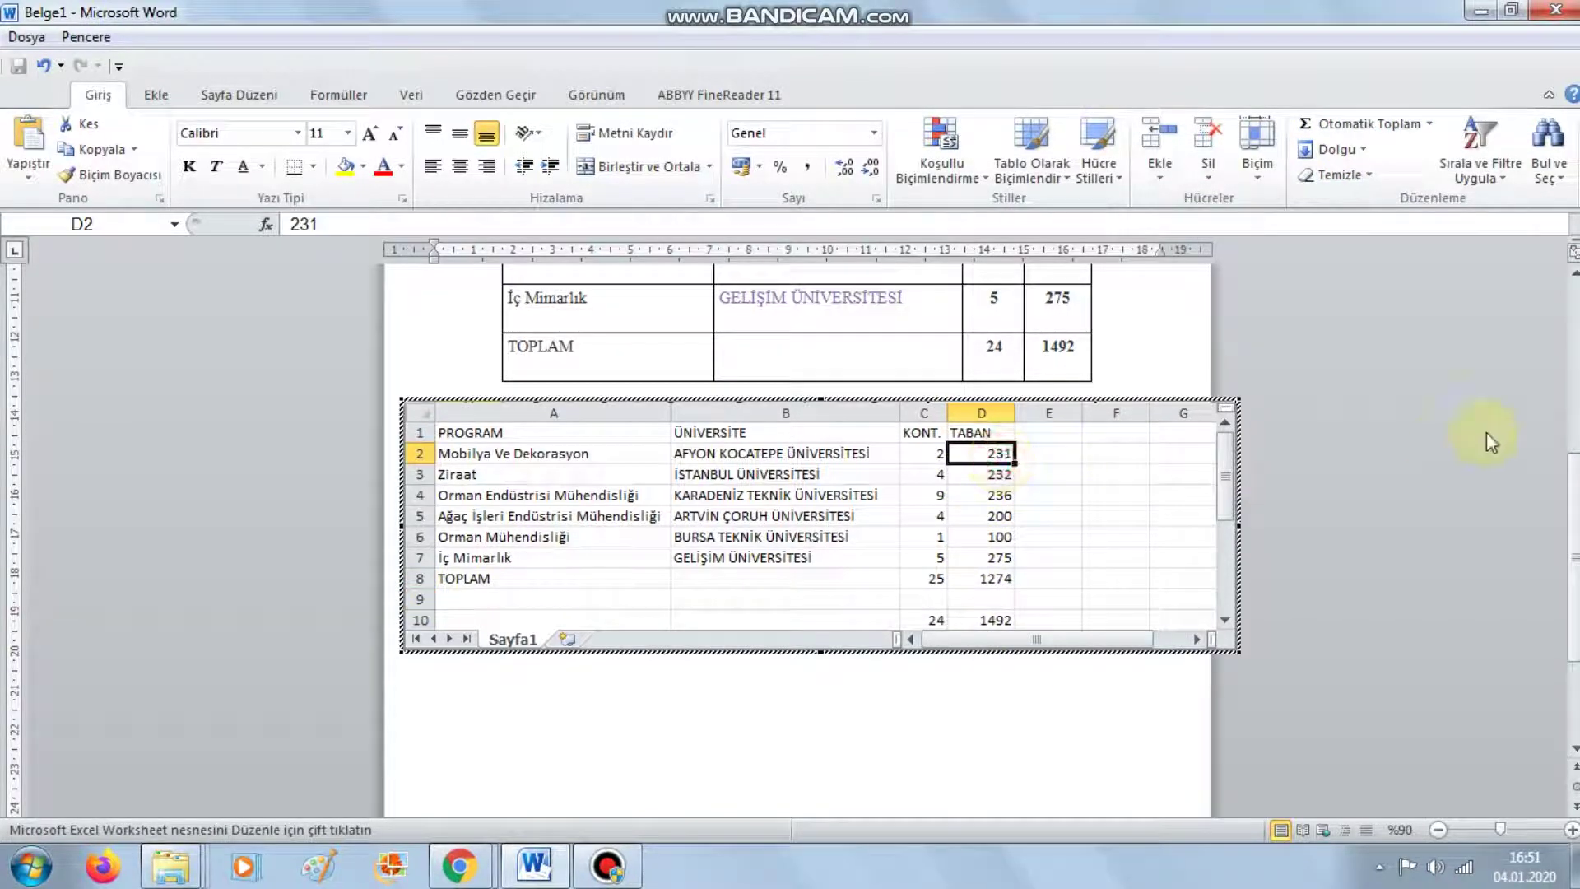
Enter 200 in D2 and 12 in C3, updating the totals to 33 and 1243
type("200")
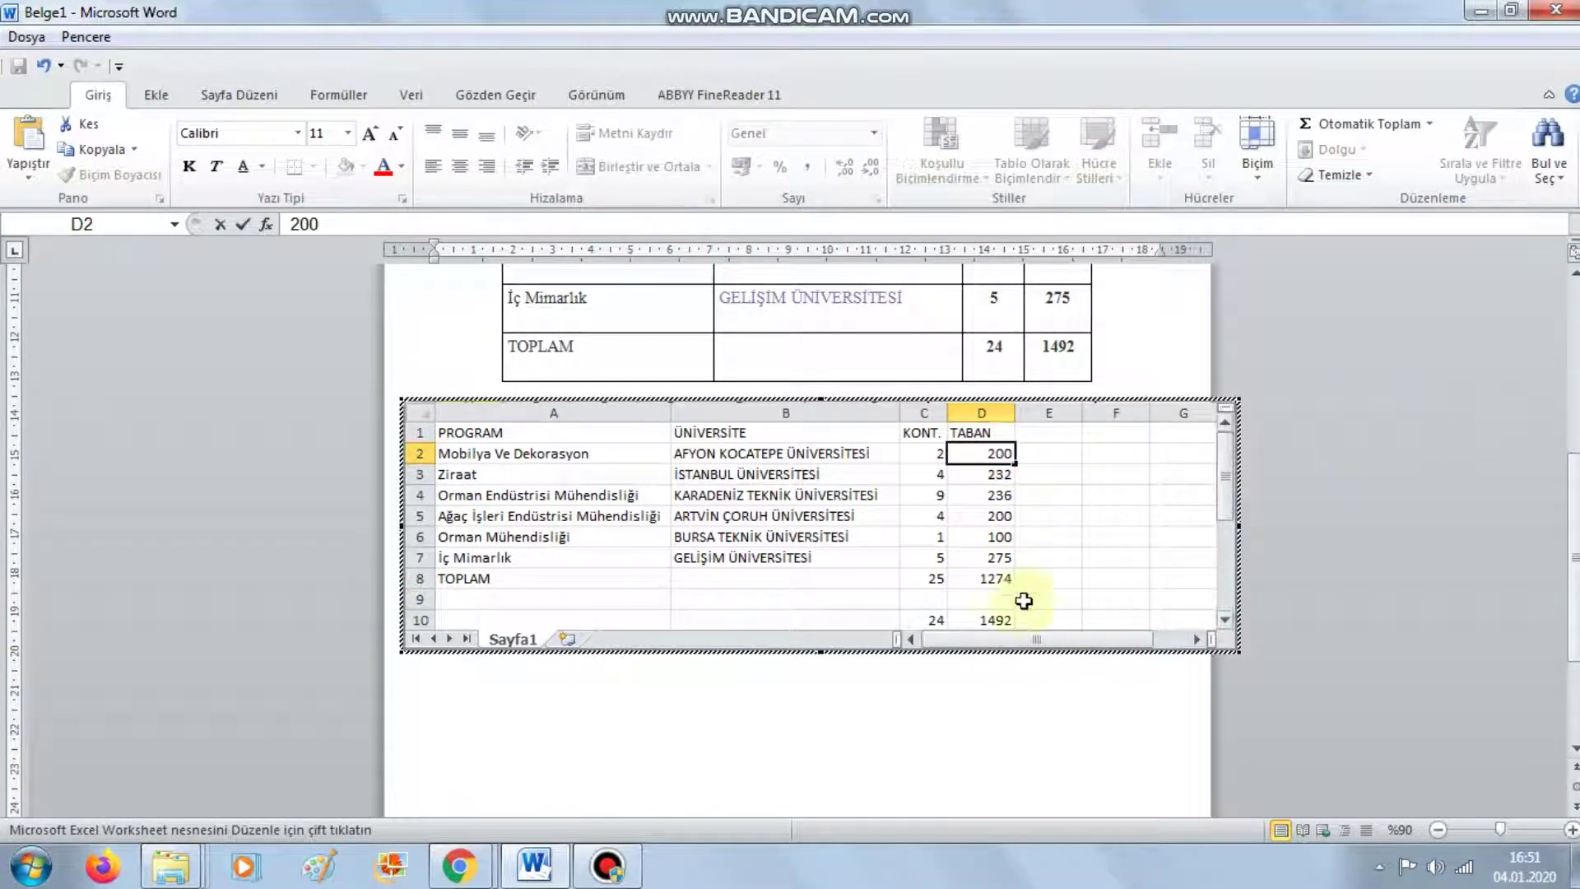
left_click(1047, 576)
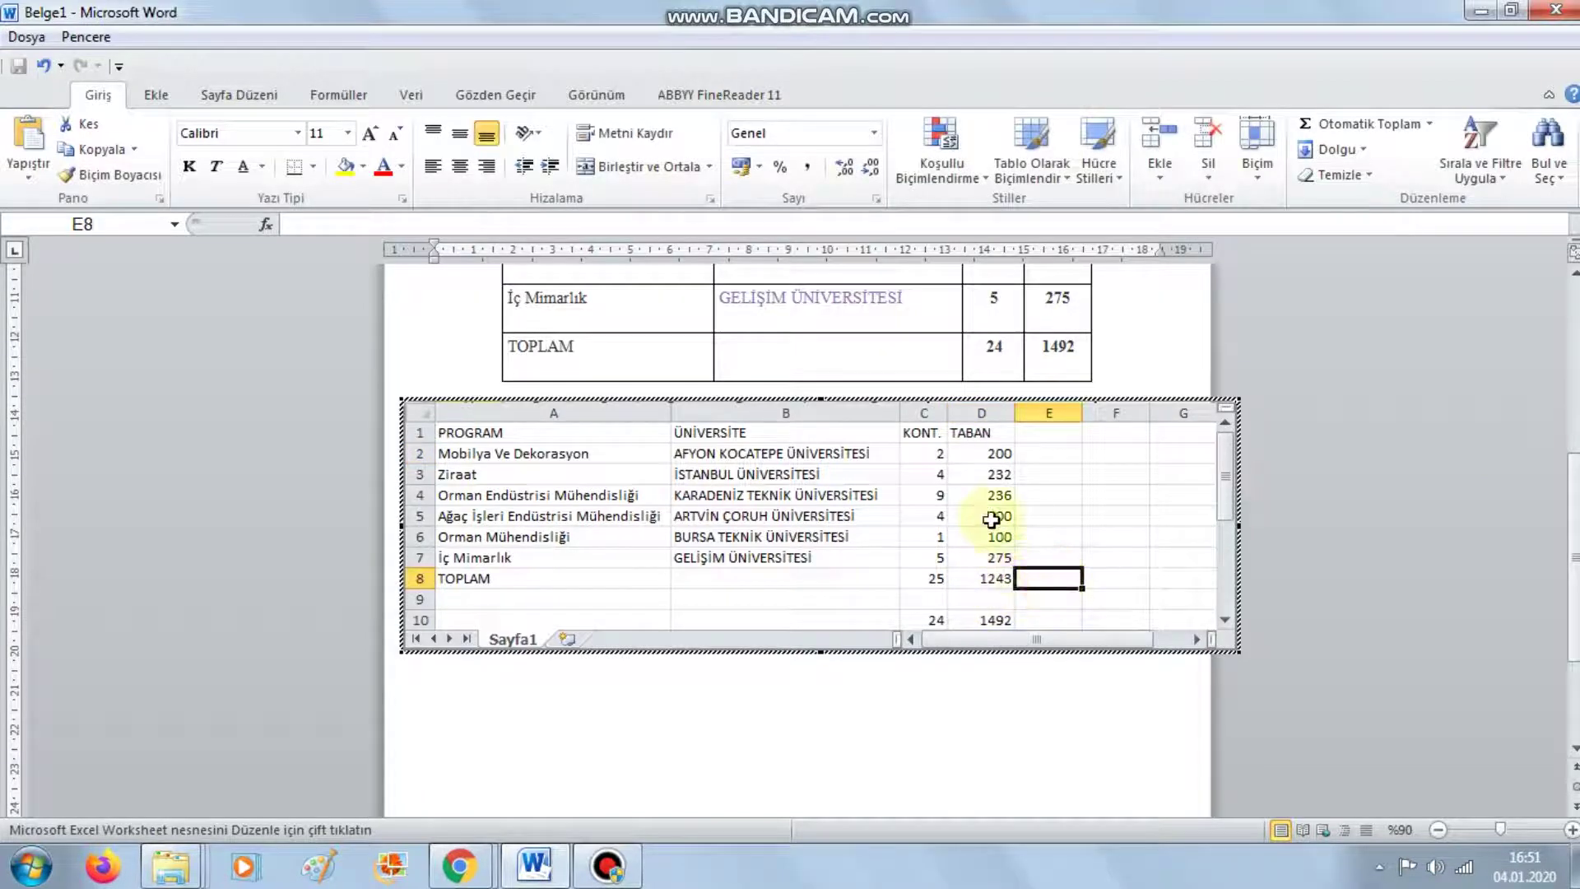
left_click(934, 471)
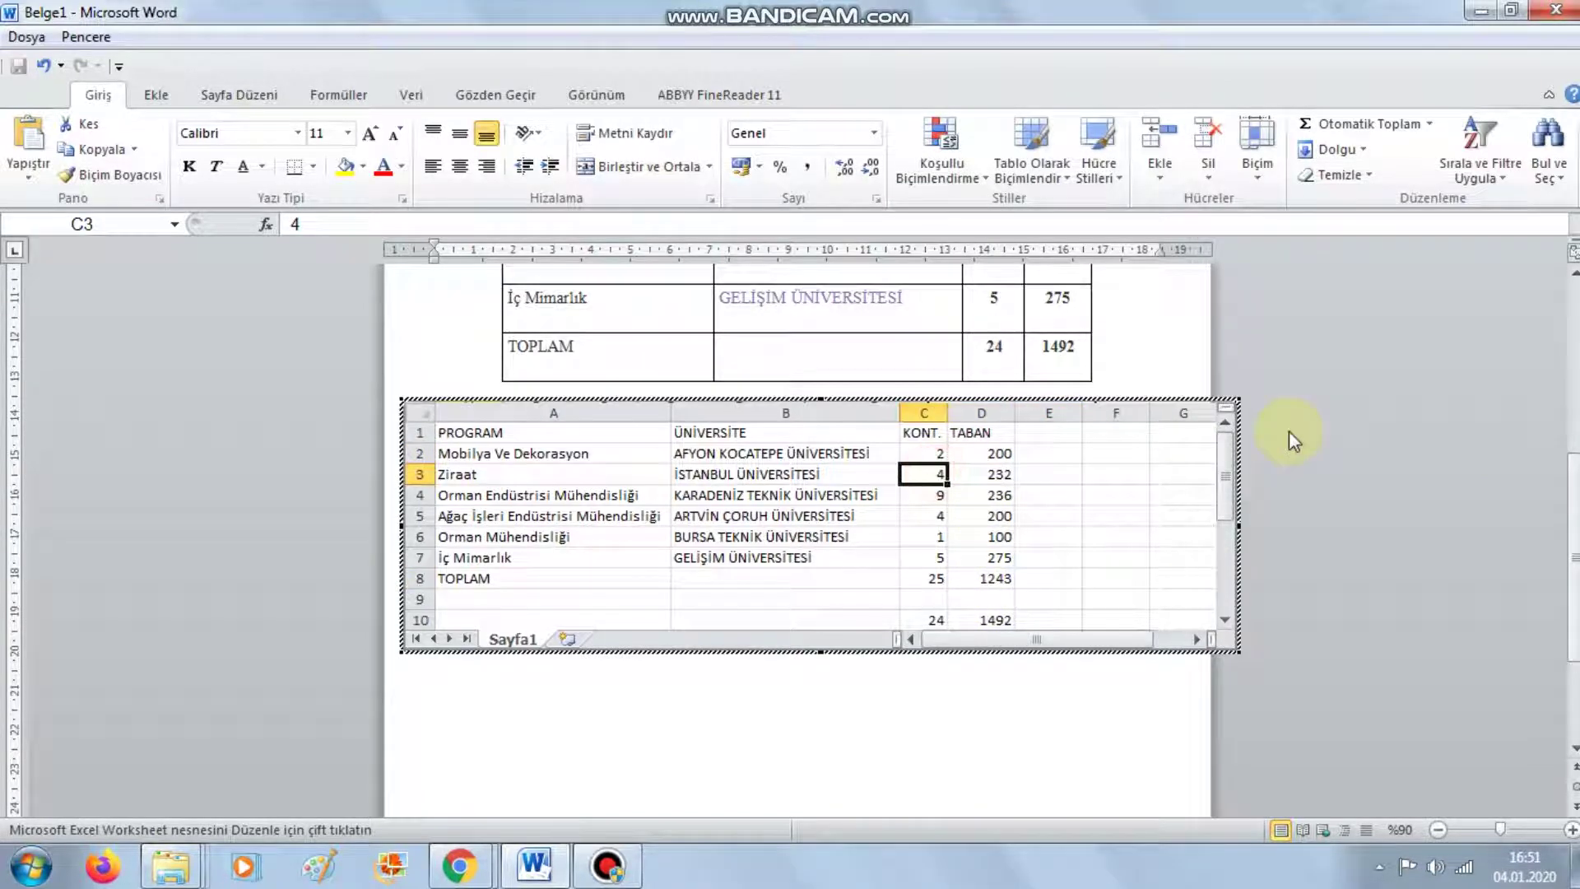
type("12")
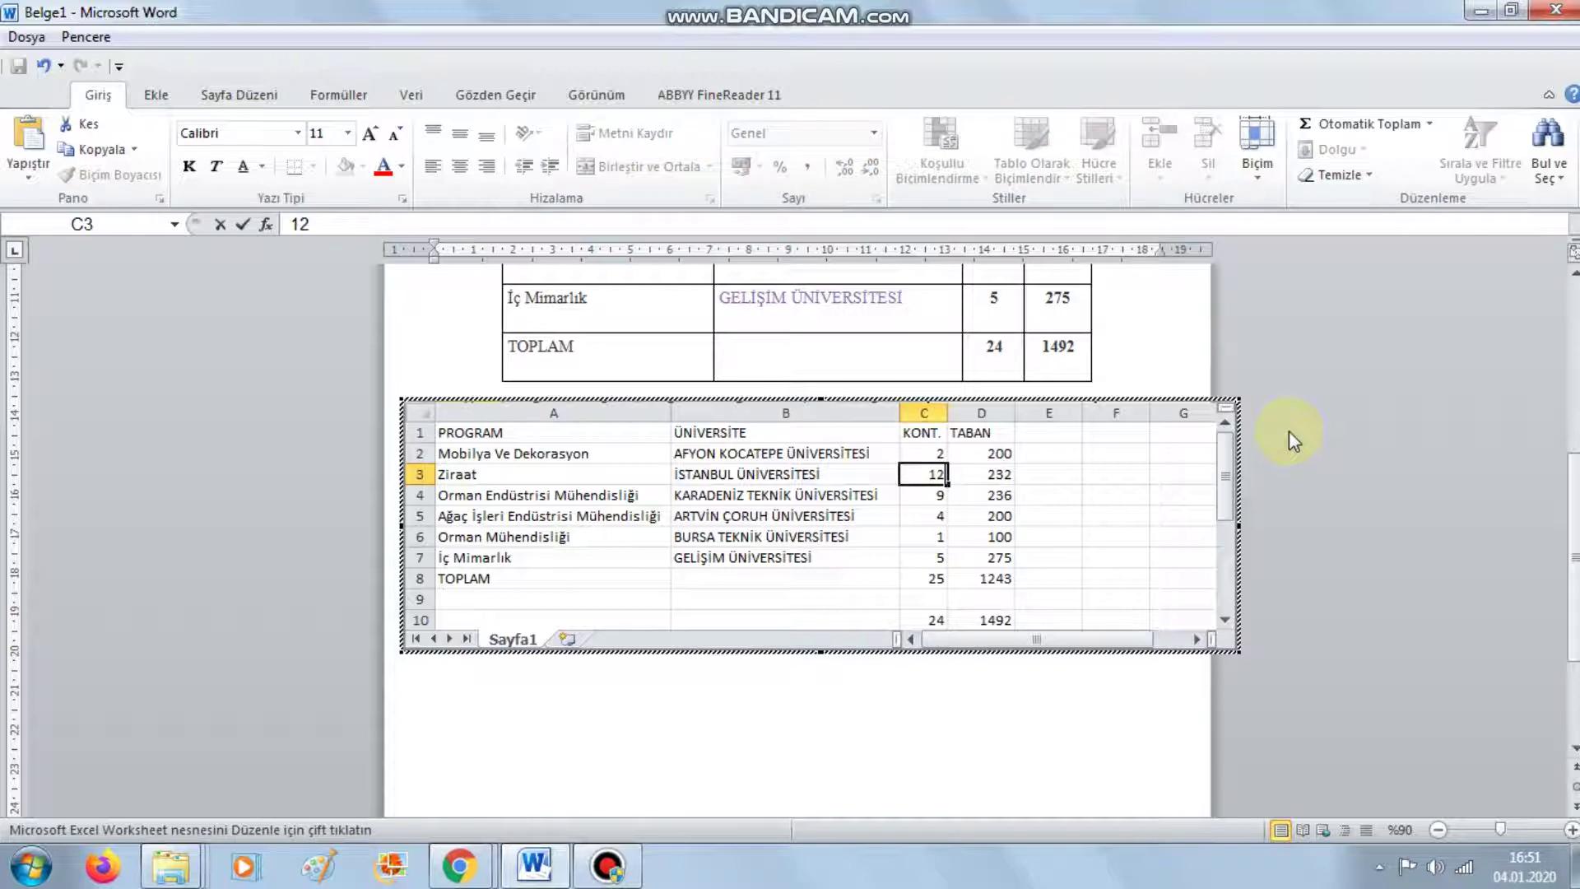
left_click(821, 579)
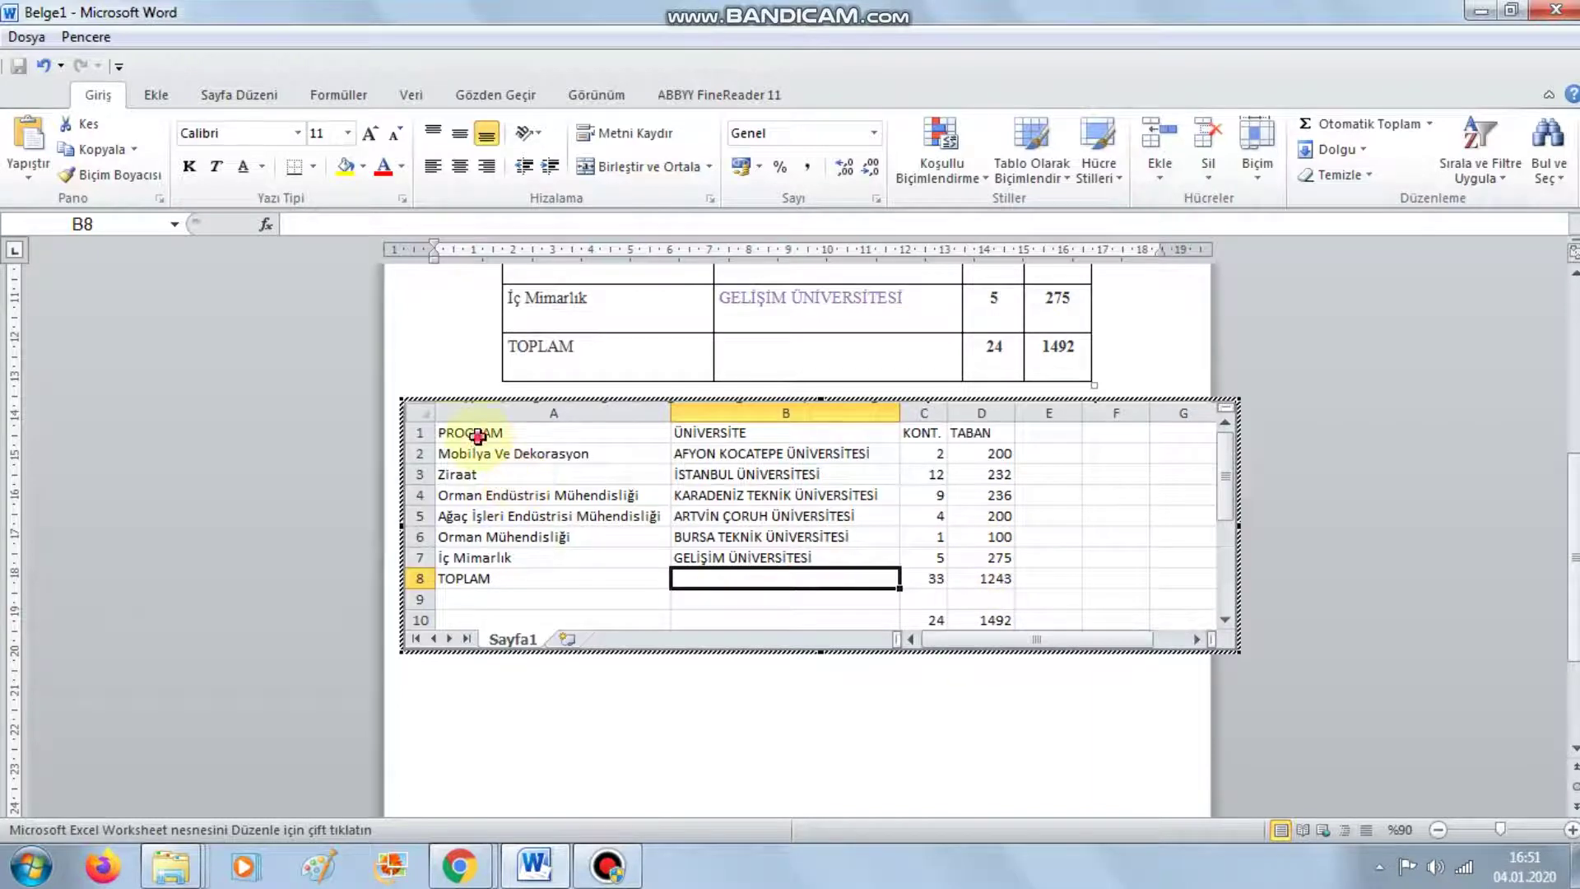
Copy the range A1:D8 and exit the embedded worksheet back to the document
left_click_drag(478, 436, 972, 576)
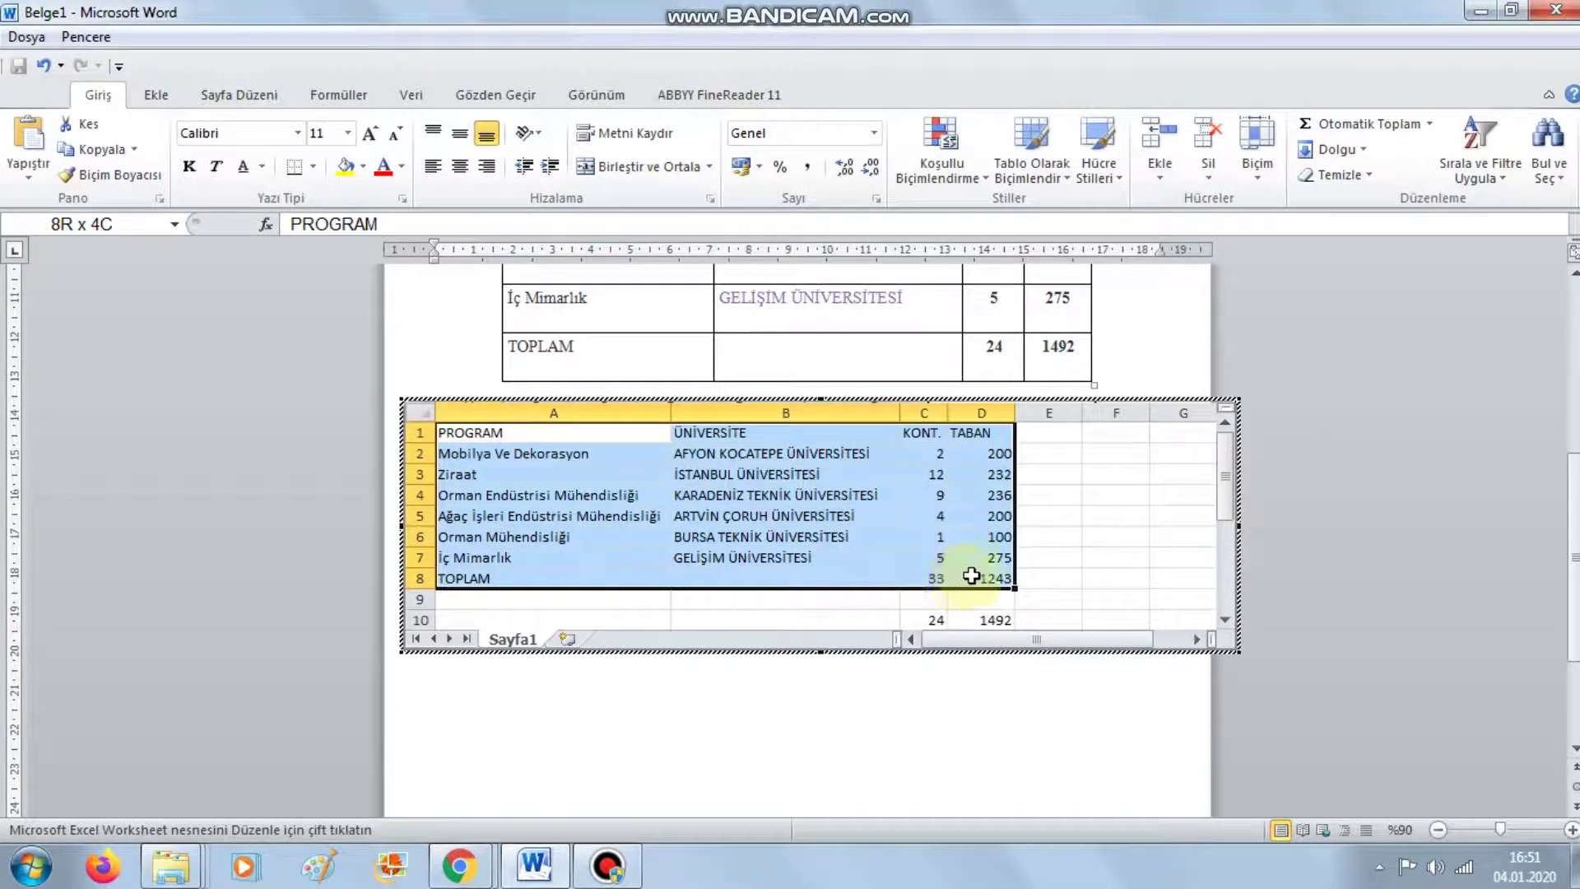
right_click(924, 544)
left_click(983, 173)
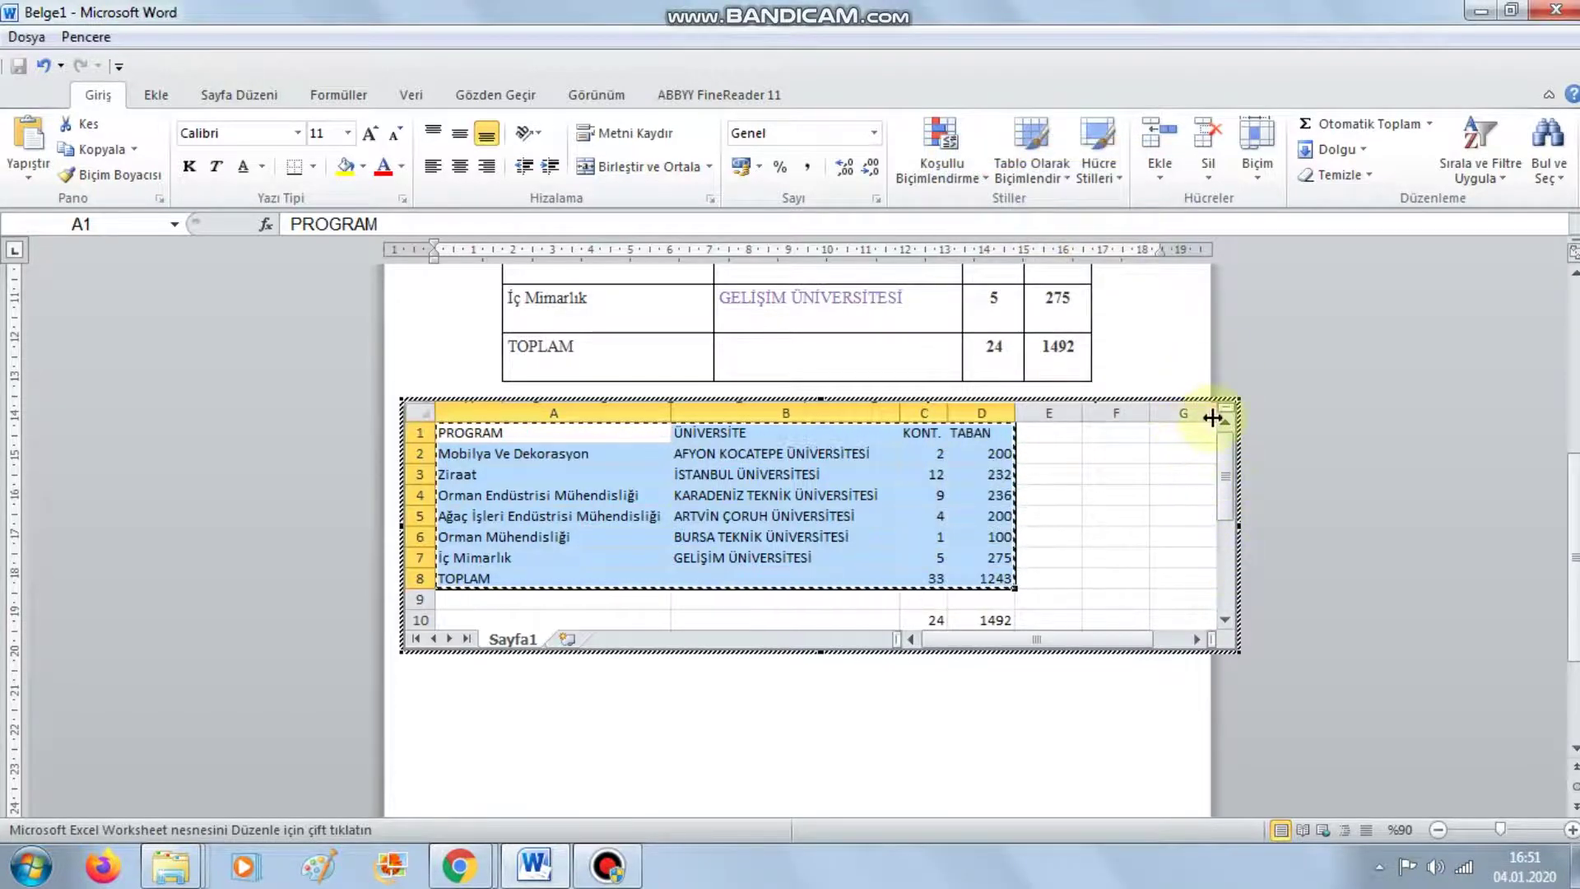
left_click(826, 690)
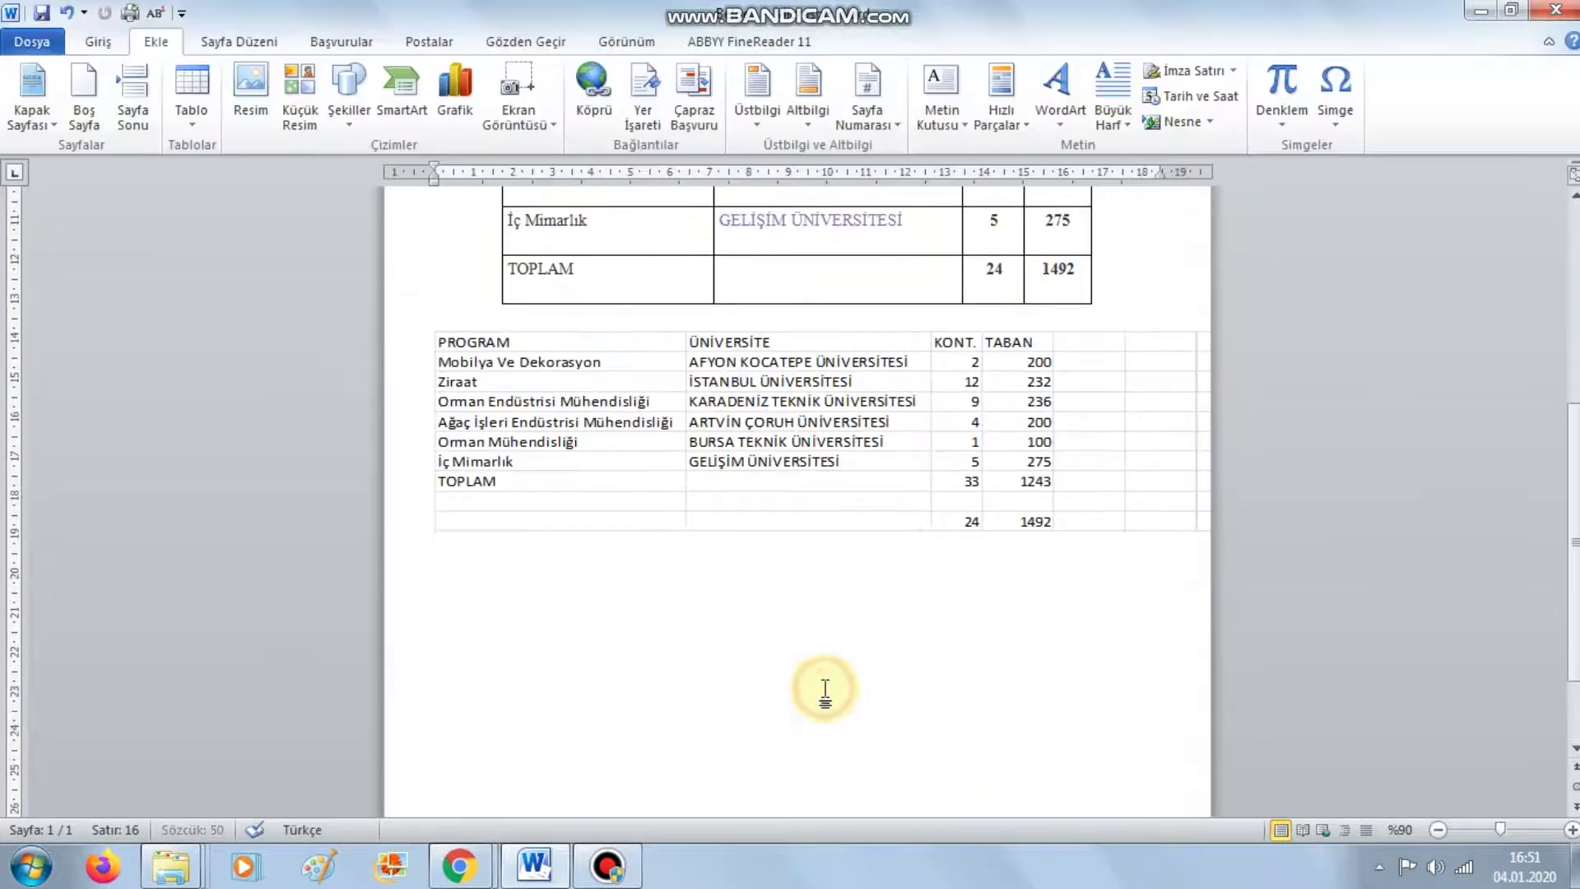
left_click(814, 667)
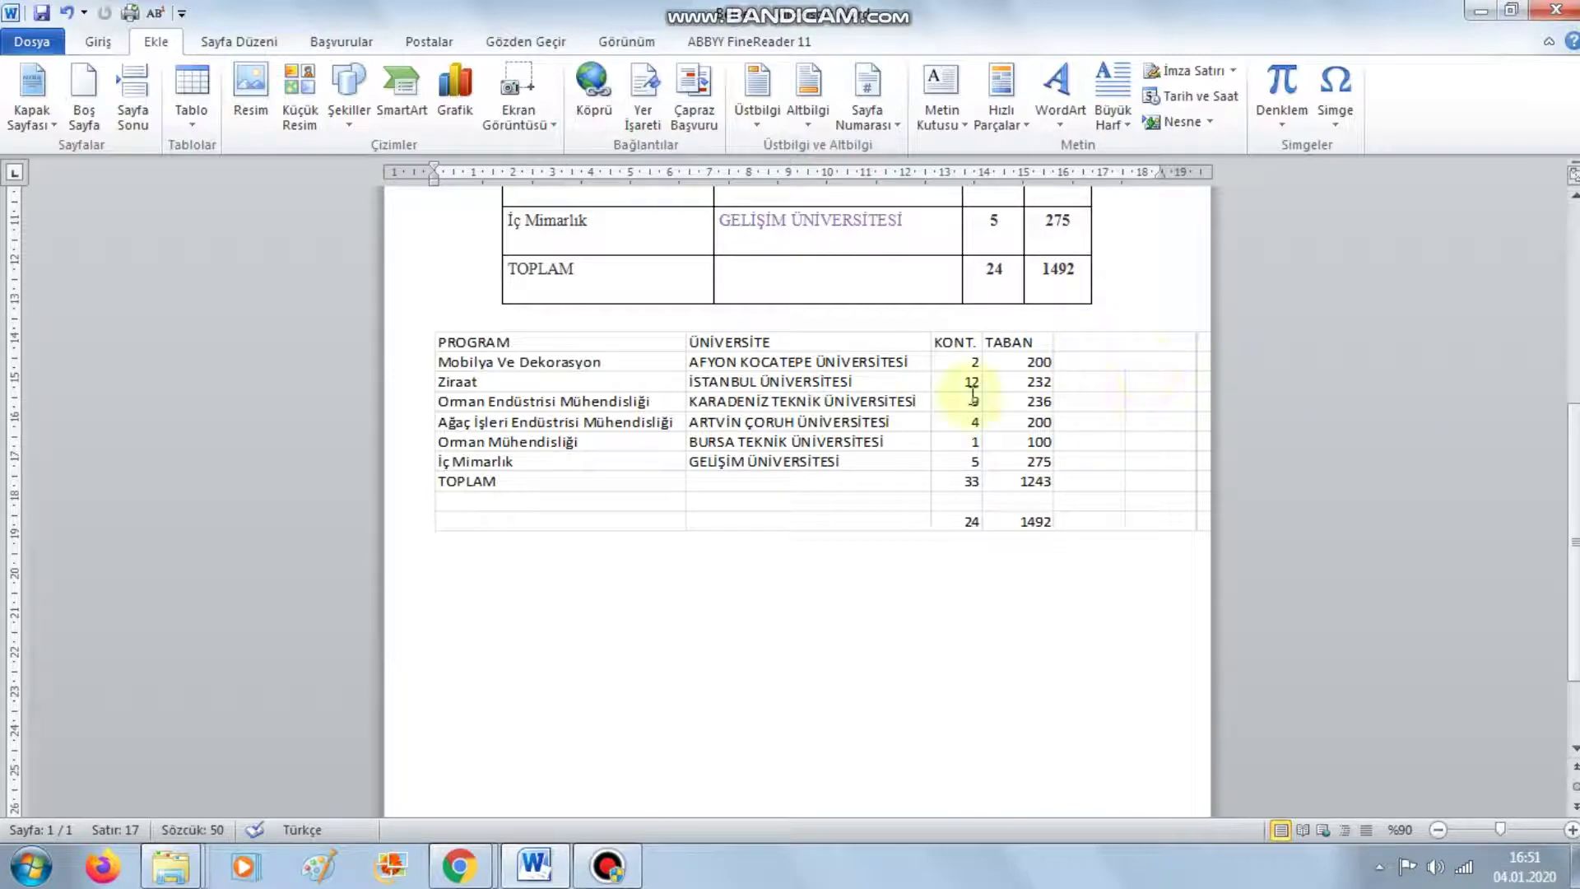
Crop the embedded worksheet's visible area to columns A–D
double_click(740, 395)
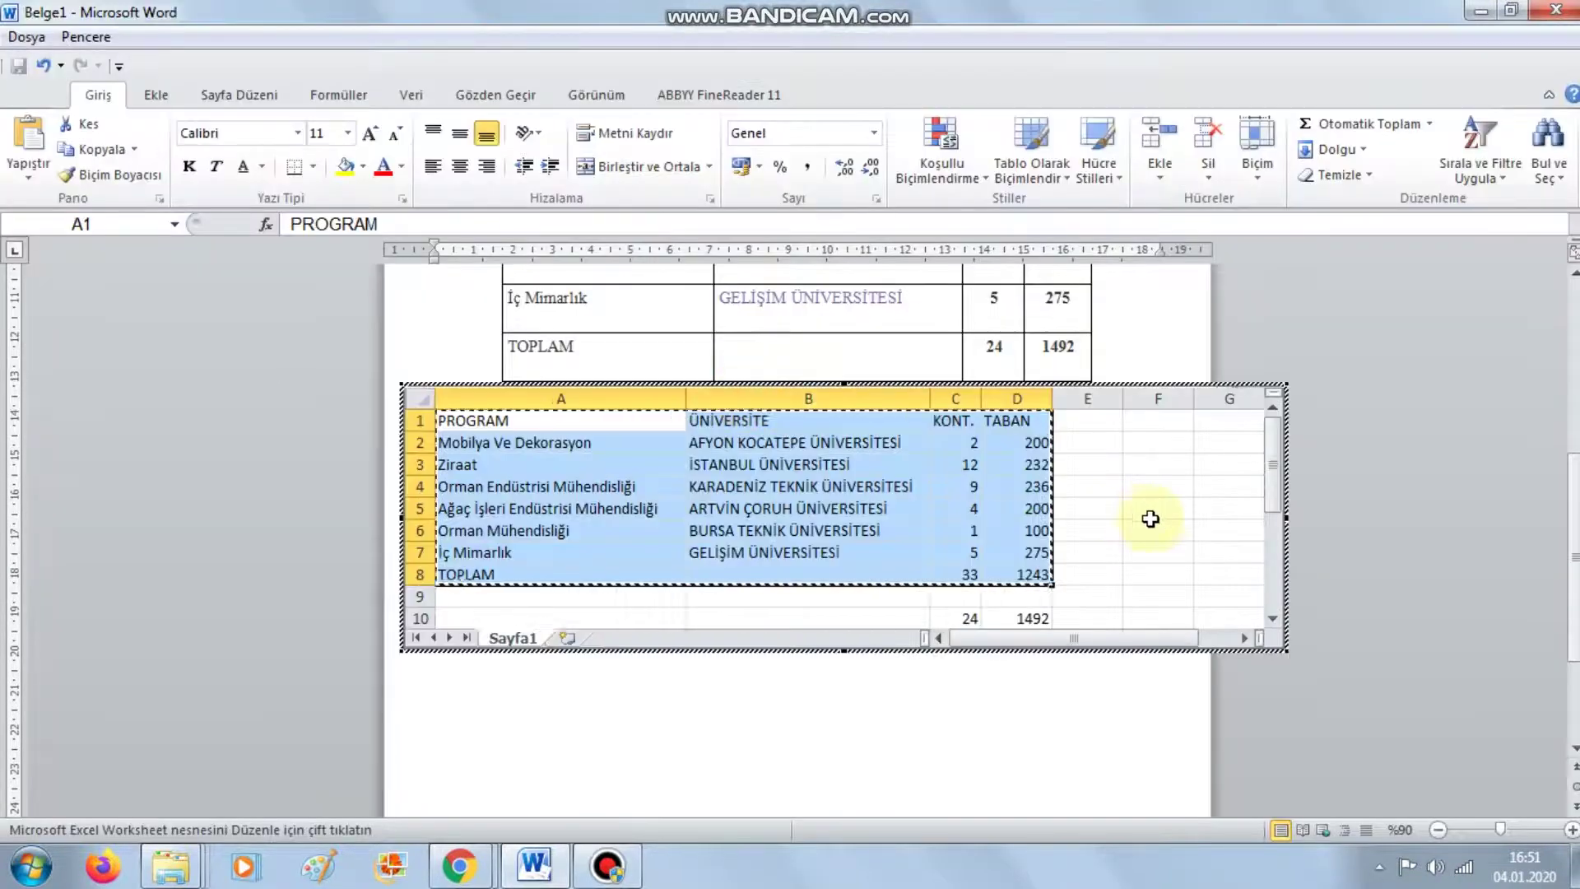
left_click(1020, 508)
right_click(793, 498)
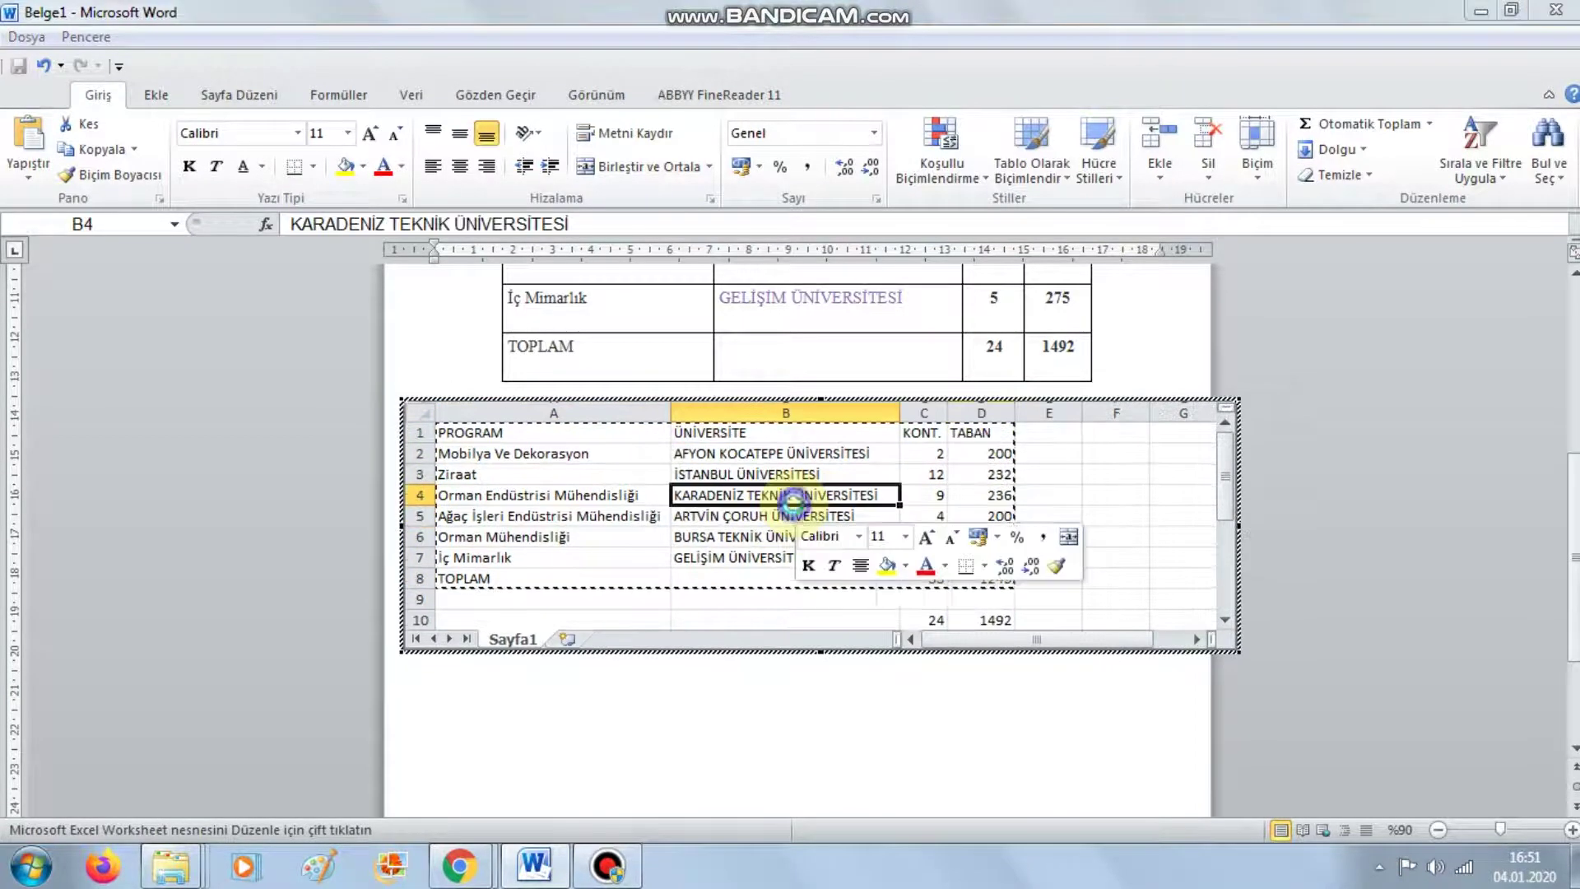
left_click(1107, 482)
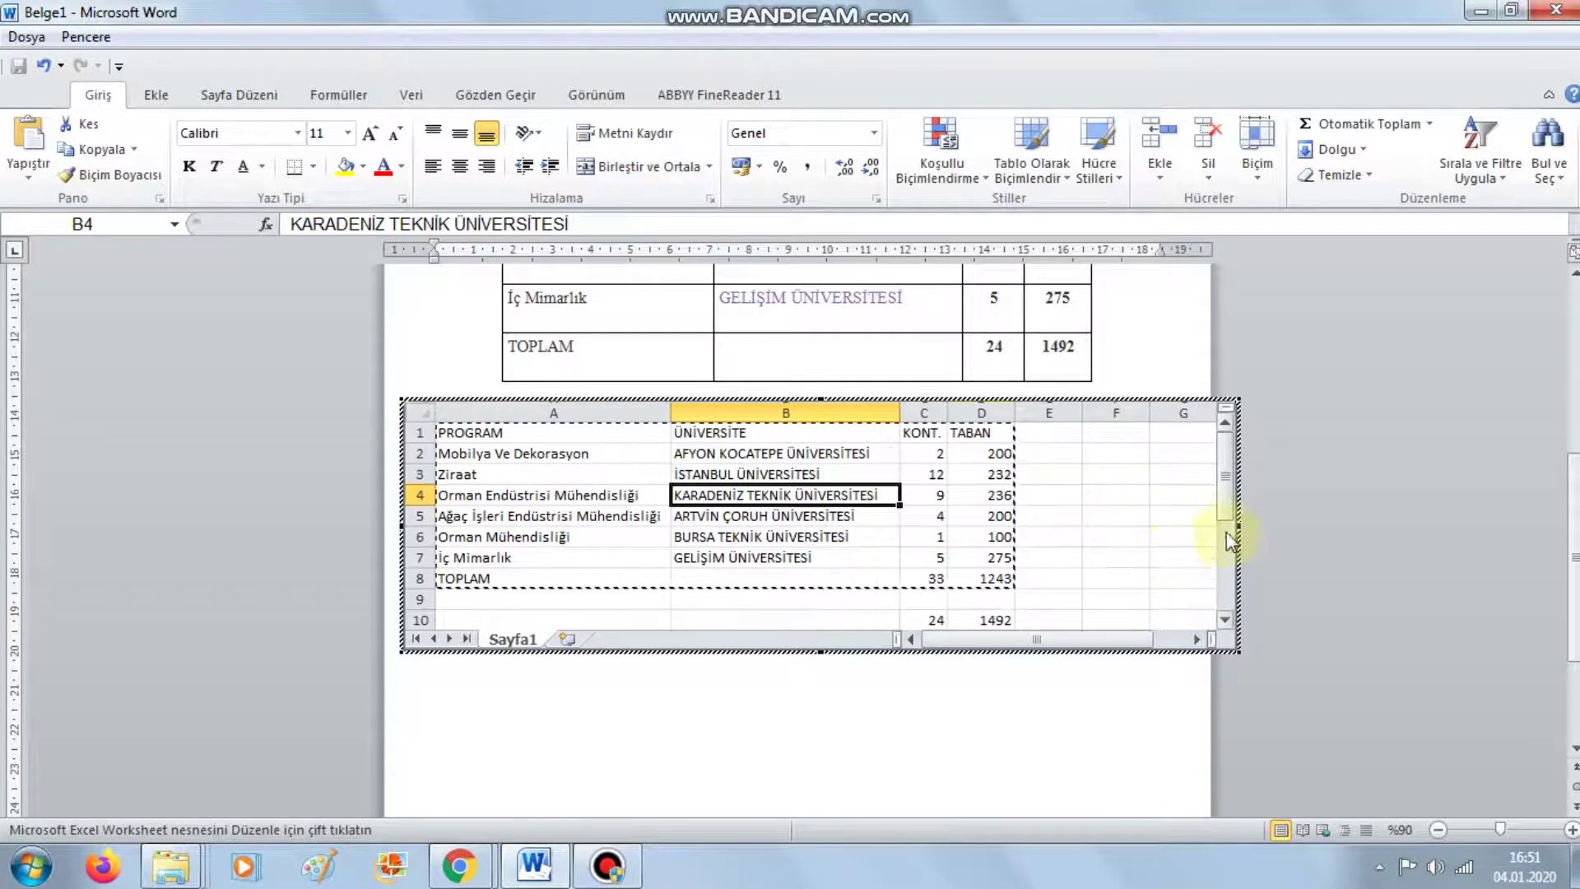
left_click_drag(1239, 524, 1025, 531)
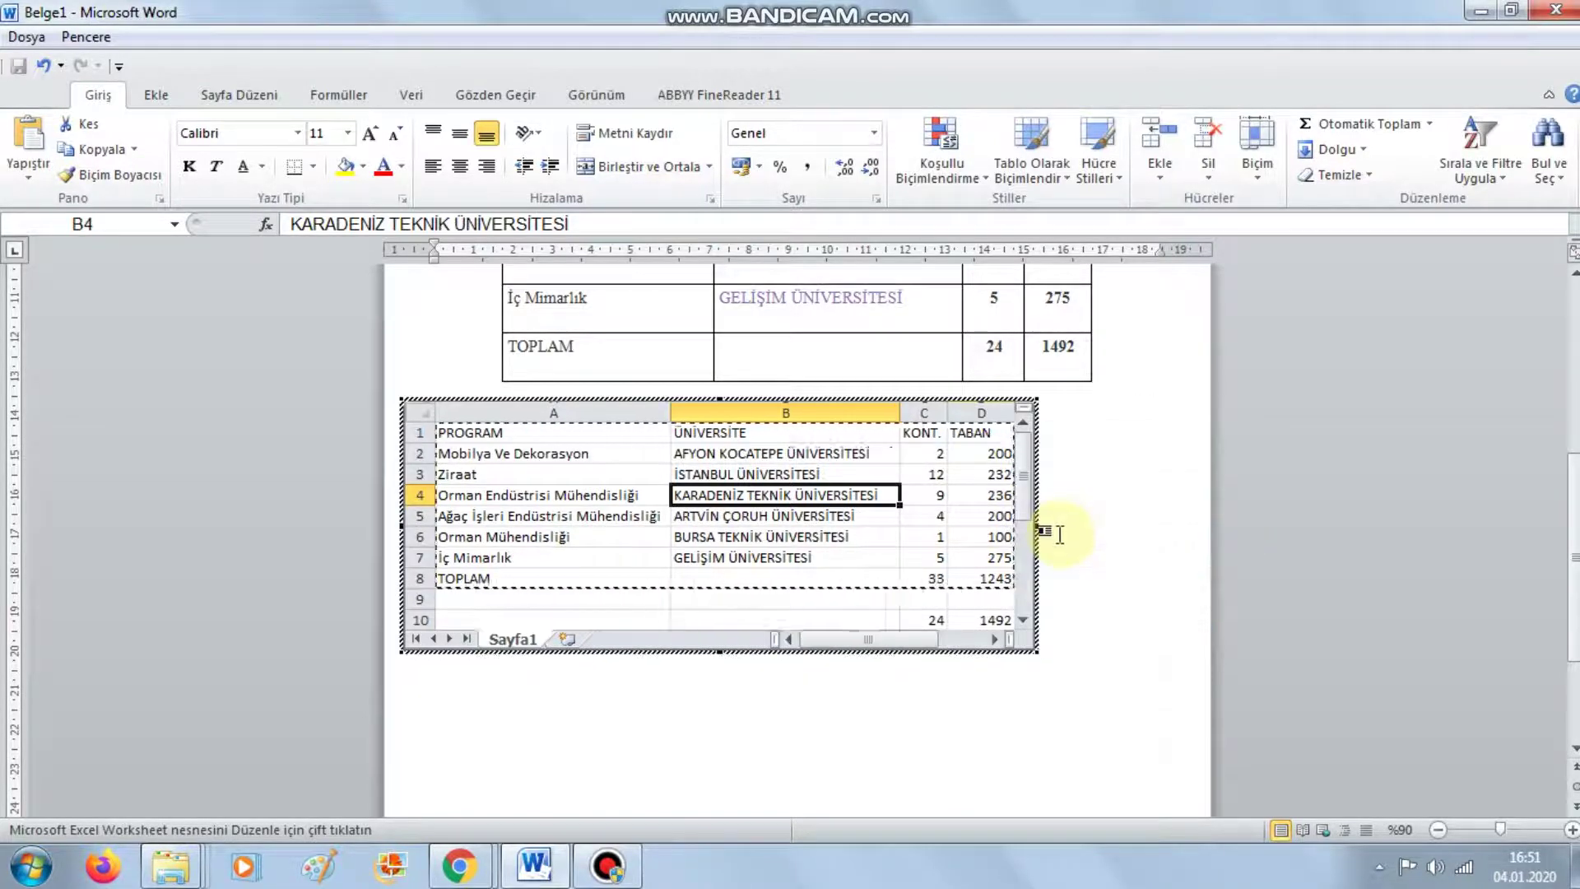
left_click(724, 646)
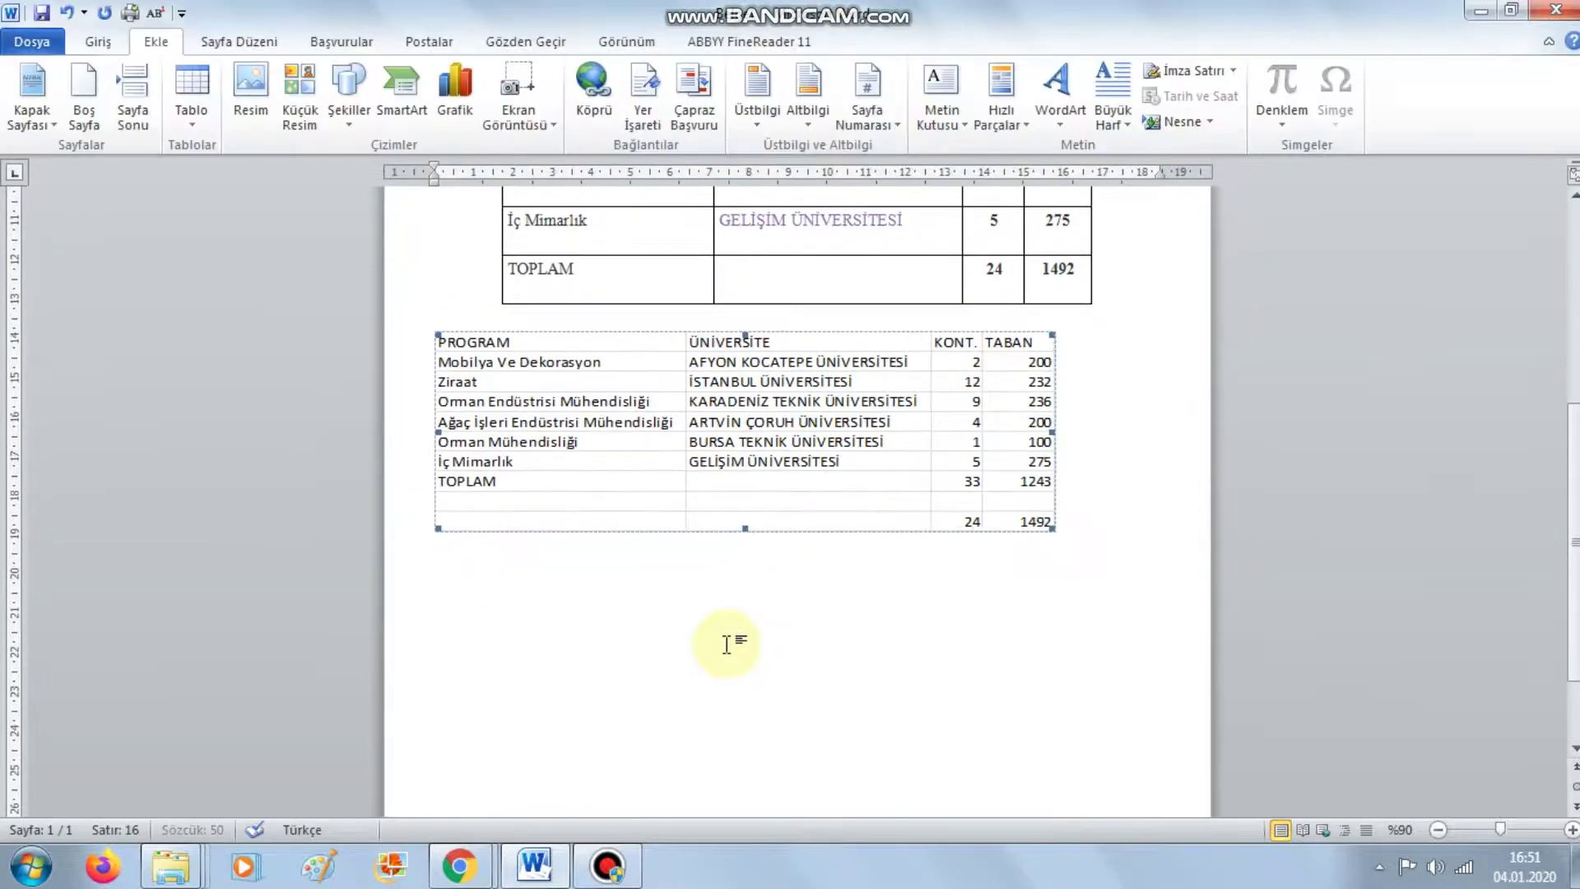
Adjust the worksheet's visible rows to end at row 8, the TOPLAM row showing 33 and 1243
double_click(815, 449)
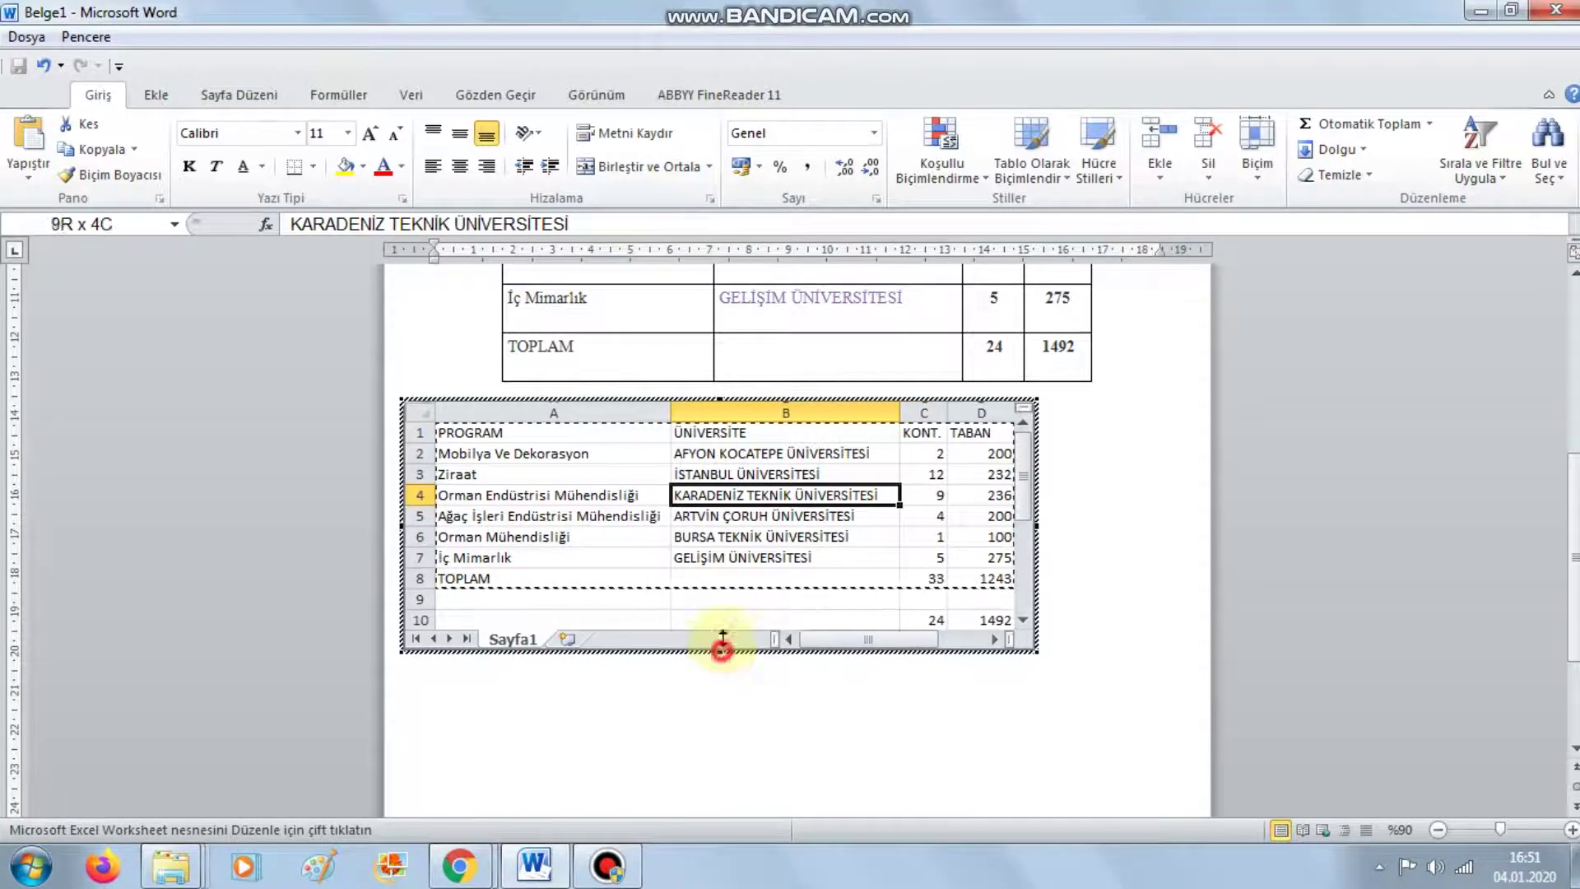
left_click_drag(722, 638, 744, 588)
left_click(1087, 498)
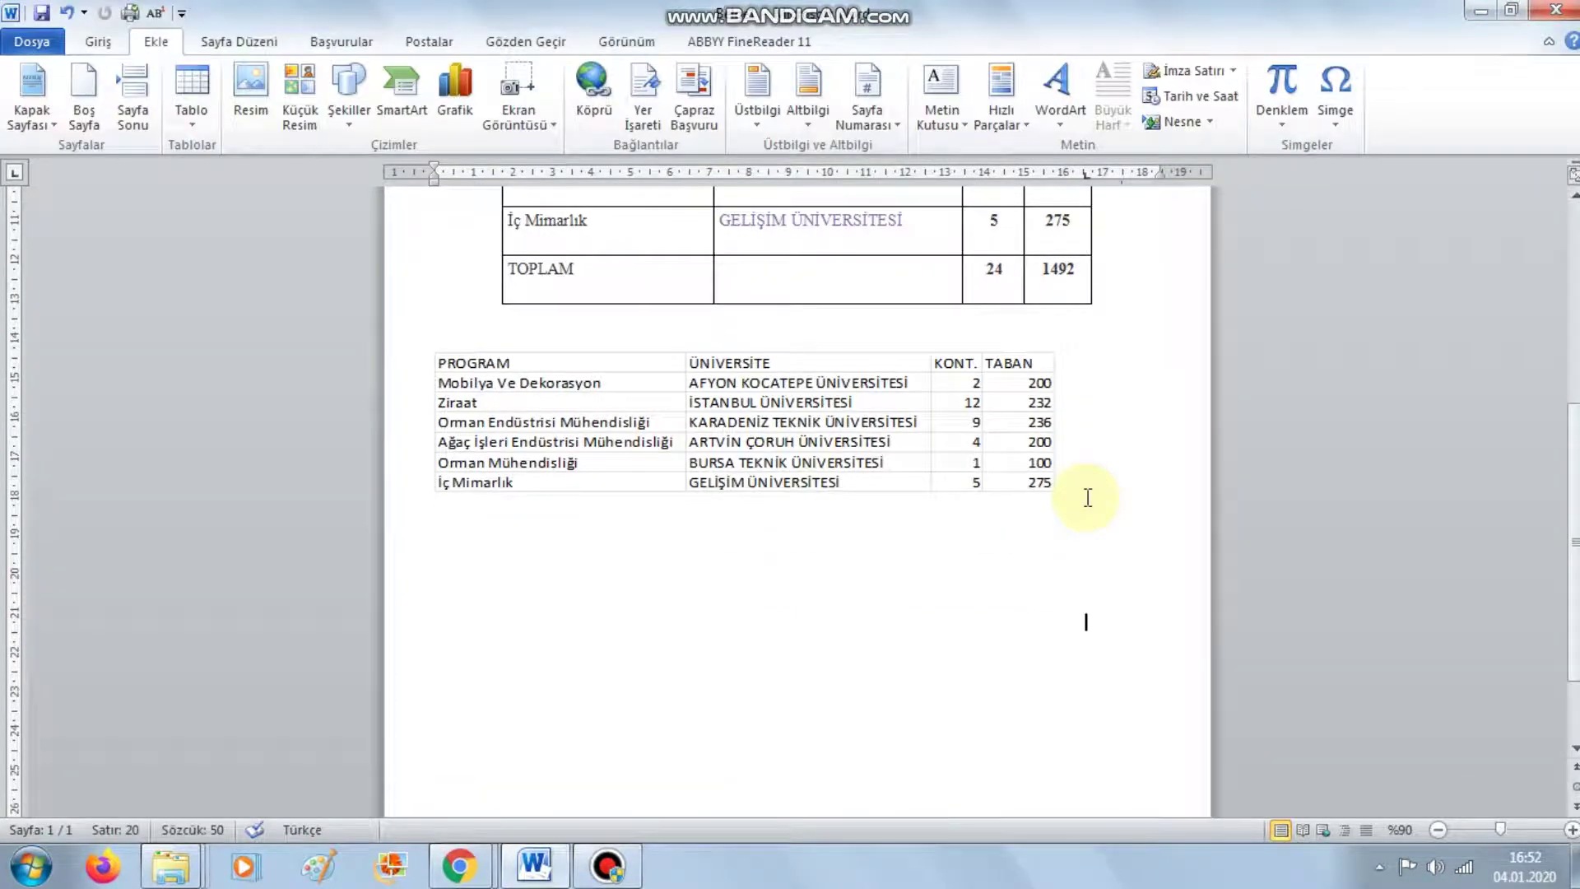
left_click(1087, 498)
double_click(910, 455)
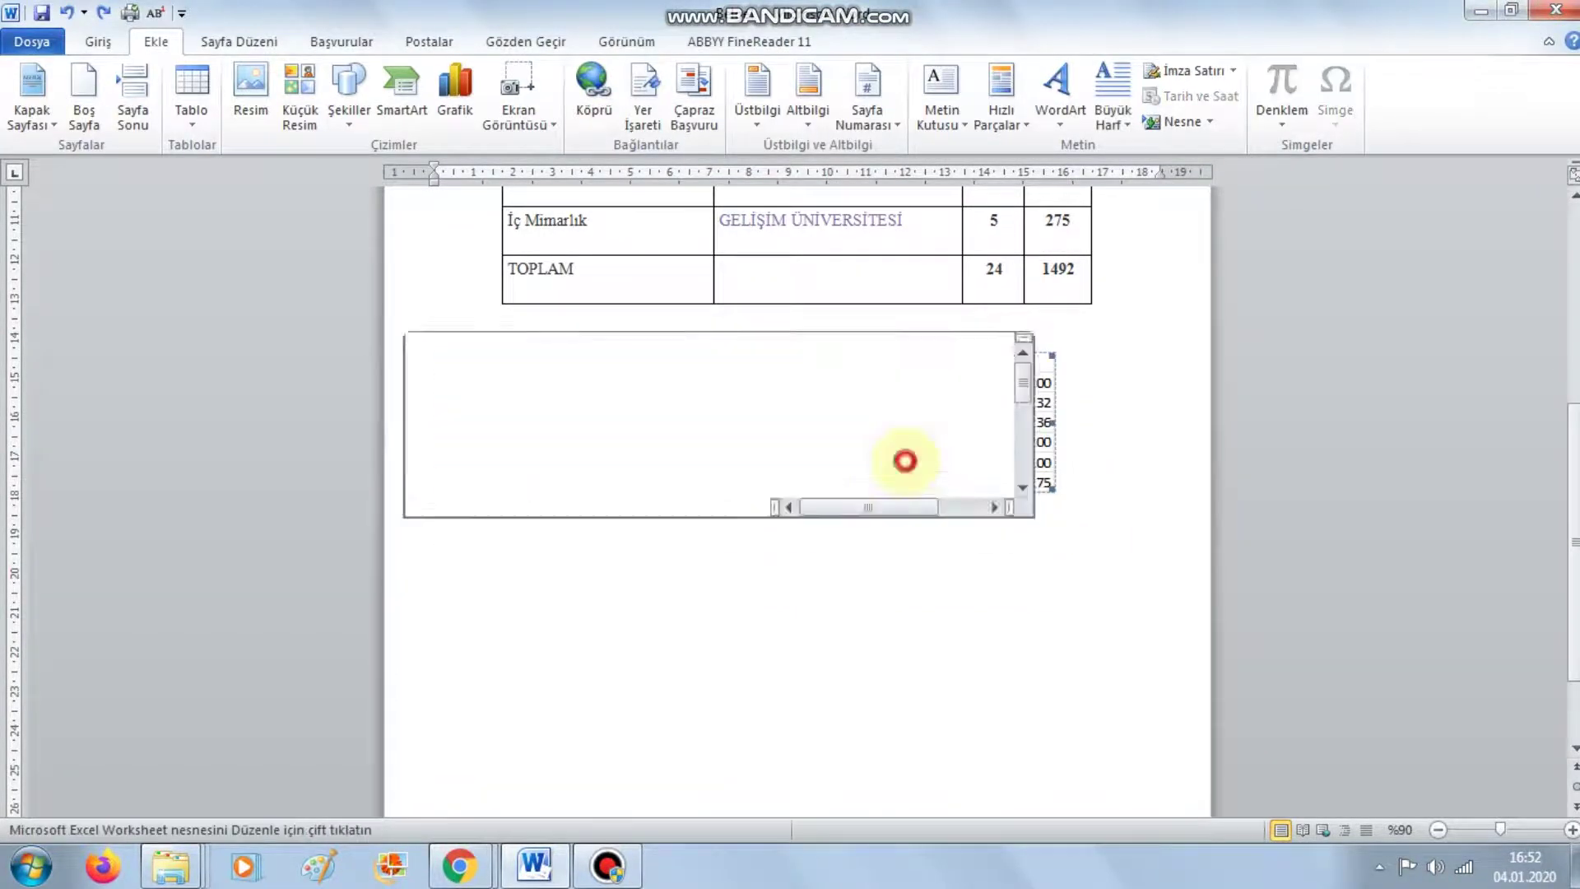
left_click_drag(734, 606, 735, 627)
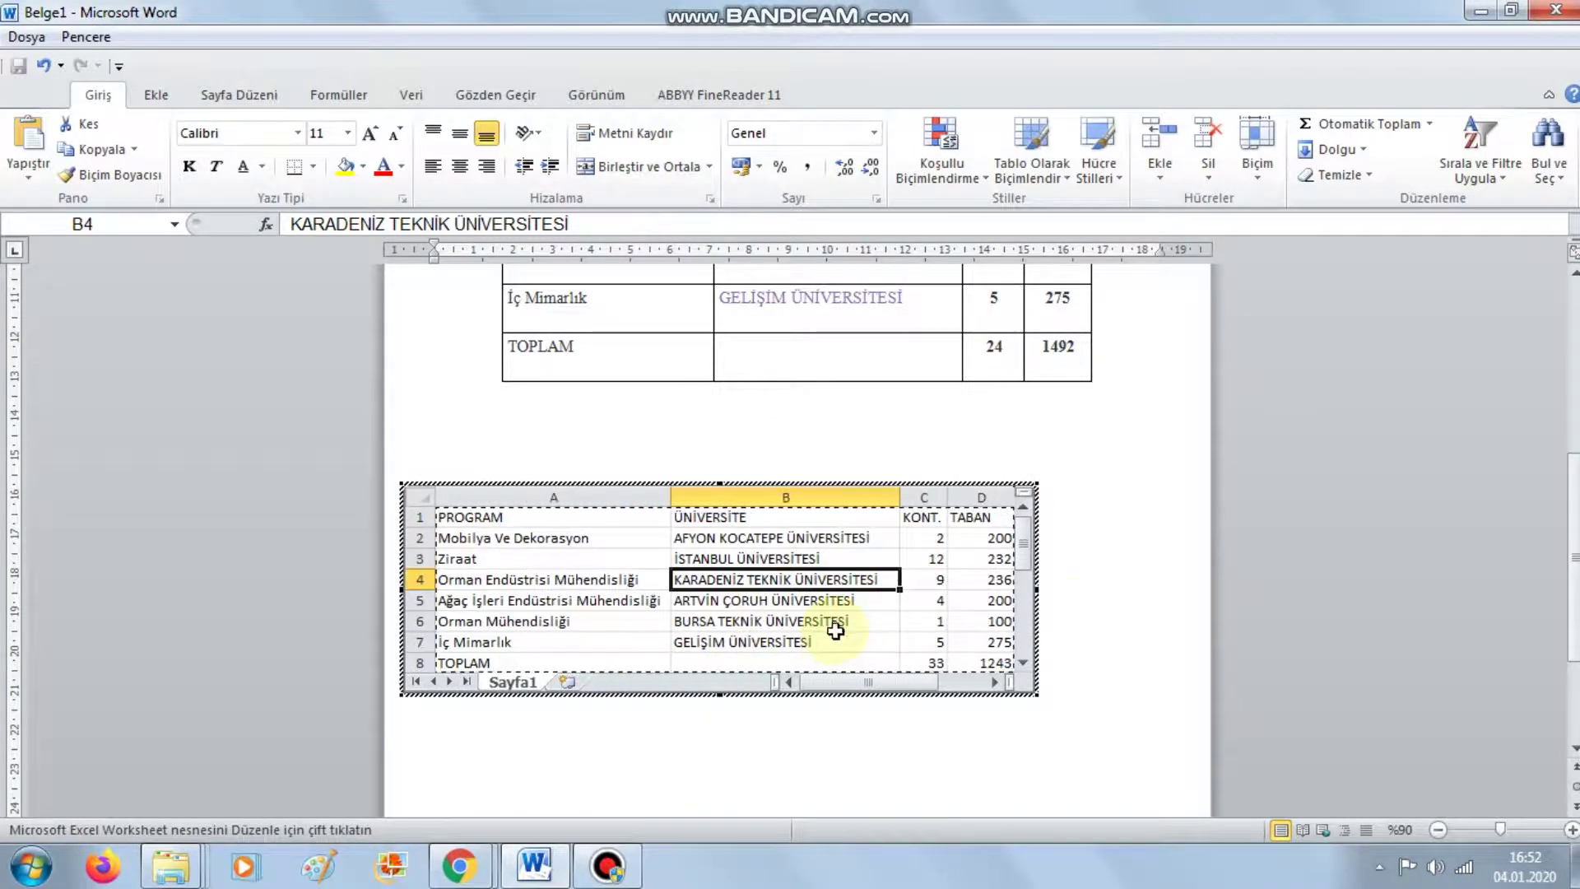
left_click(1125, 559)
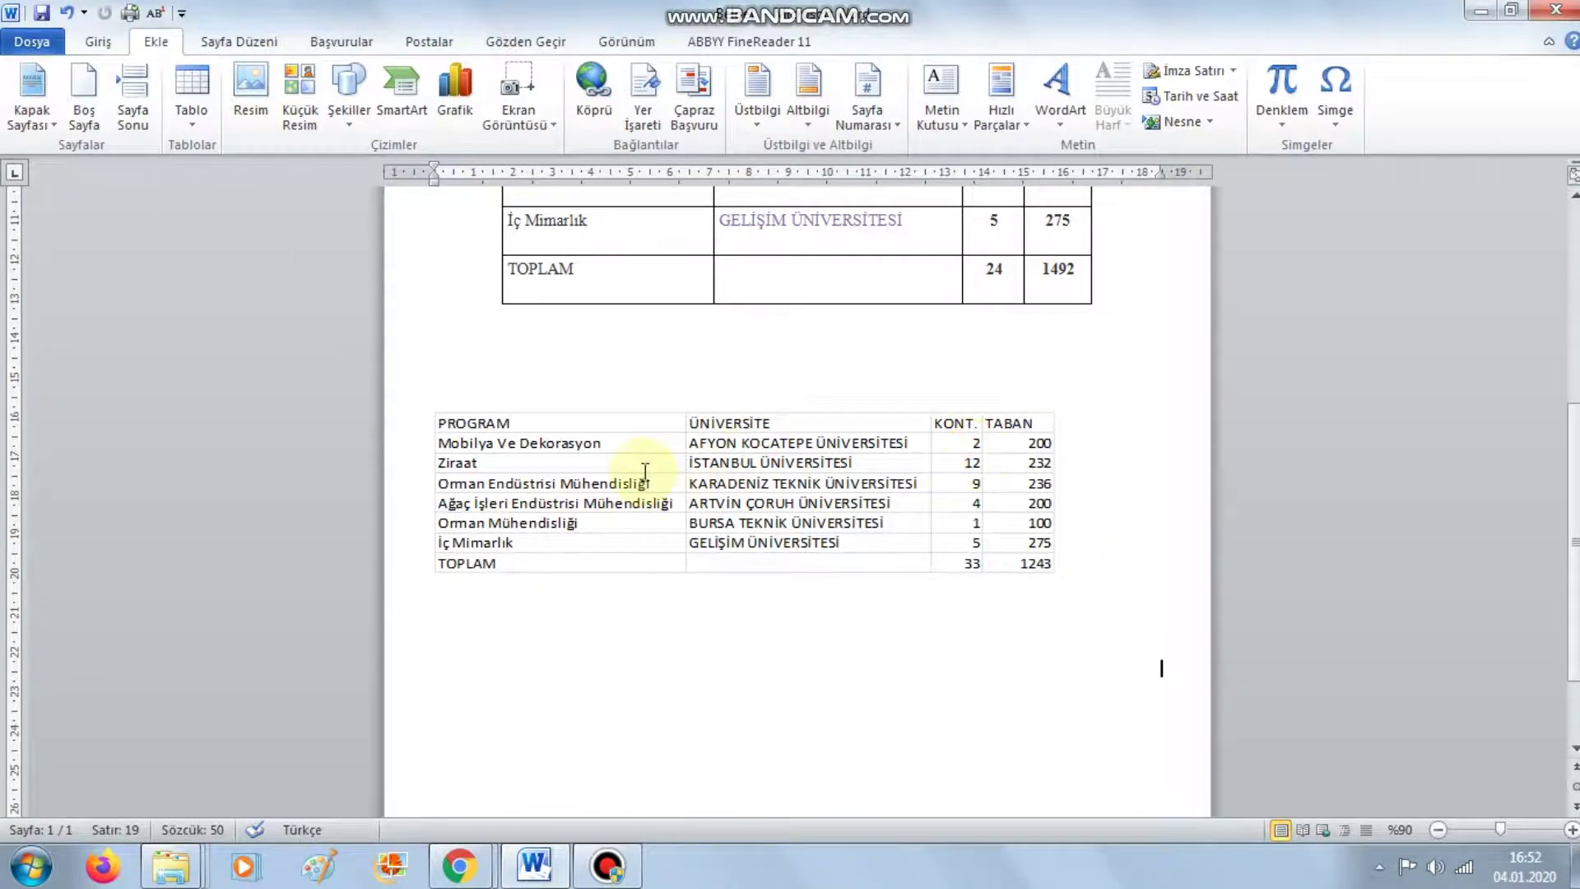
scroll(1051, 494, "up", 3)
scroll(952, 423, "up", 2)
scroll(928, 447, "up", 2)
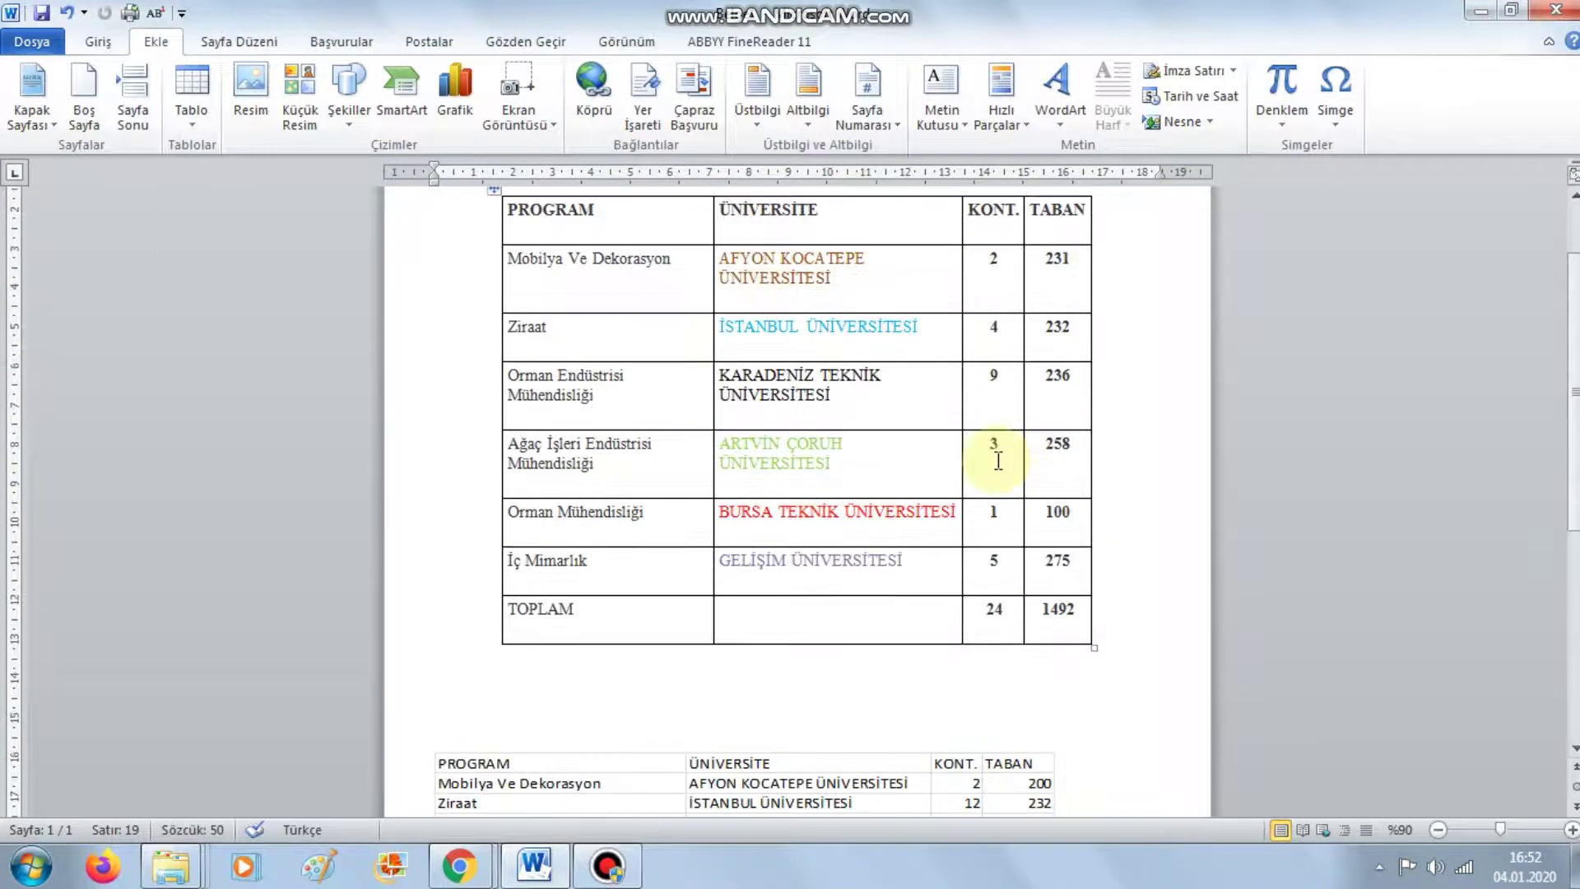
scroll(909, 488, "down", 9)
left_click(855, 409)
scroll(577, 452, "up", 1)
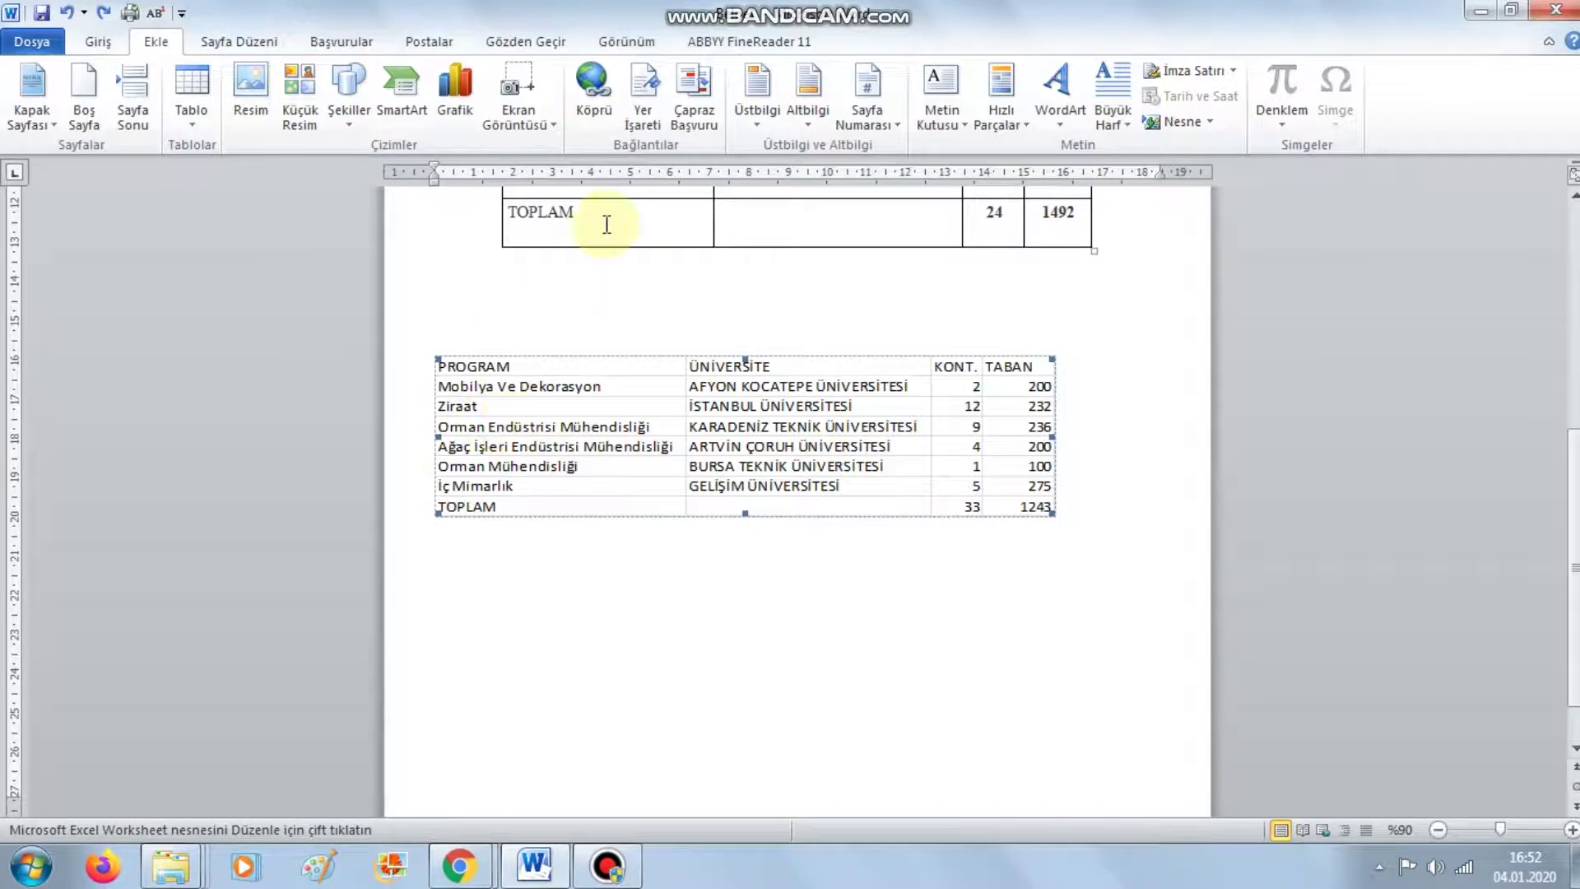
left_click(98, 43)
left_click(725, 113)
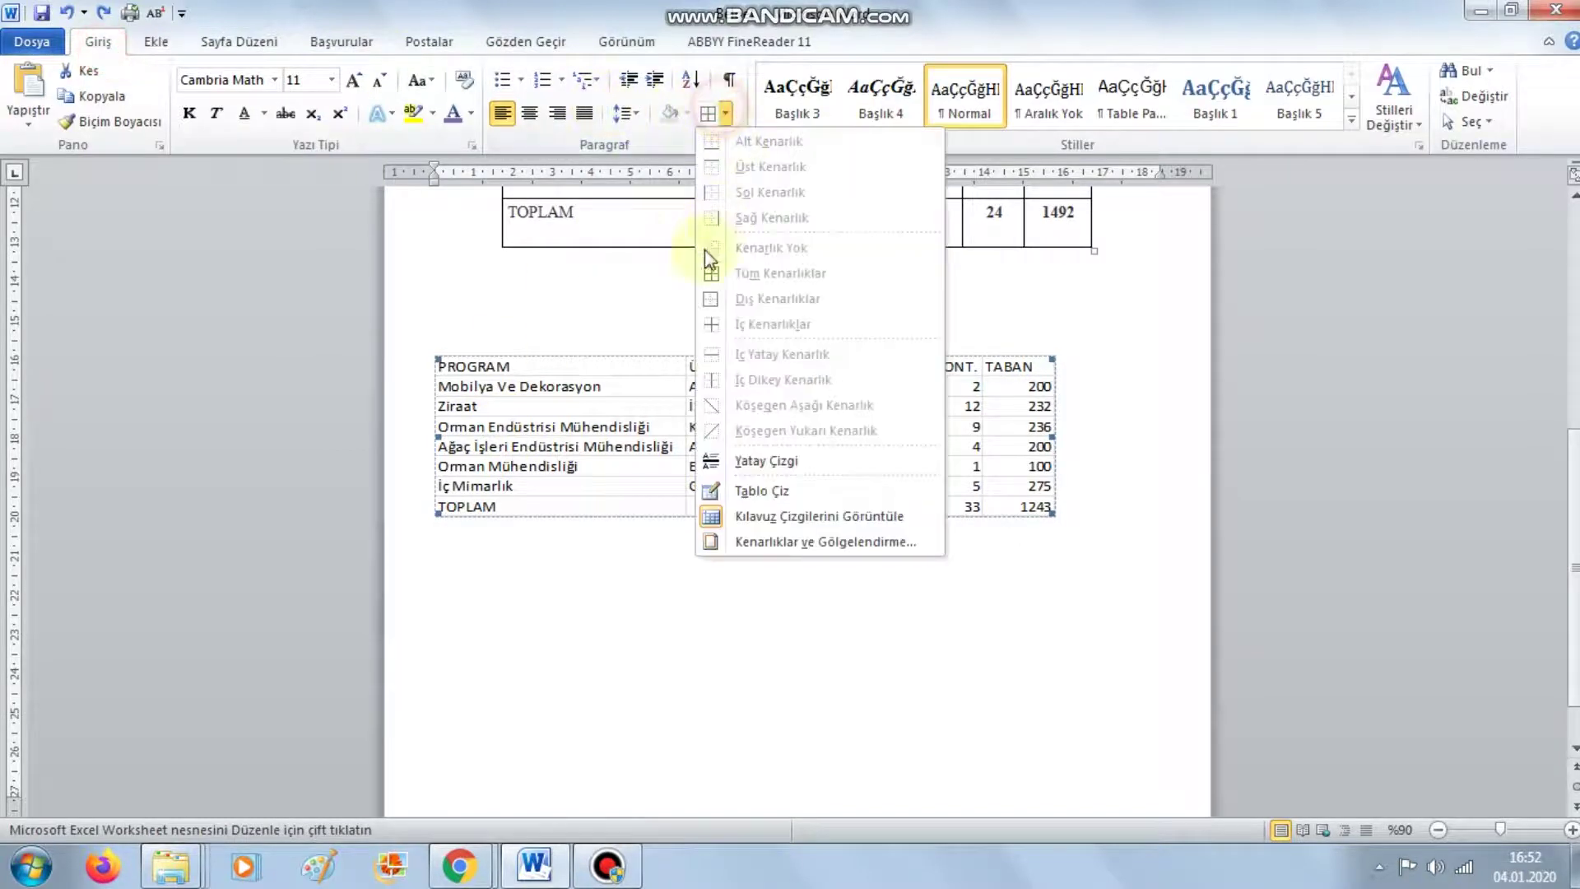
left_click(589, 408)
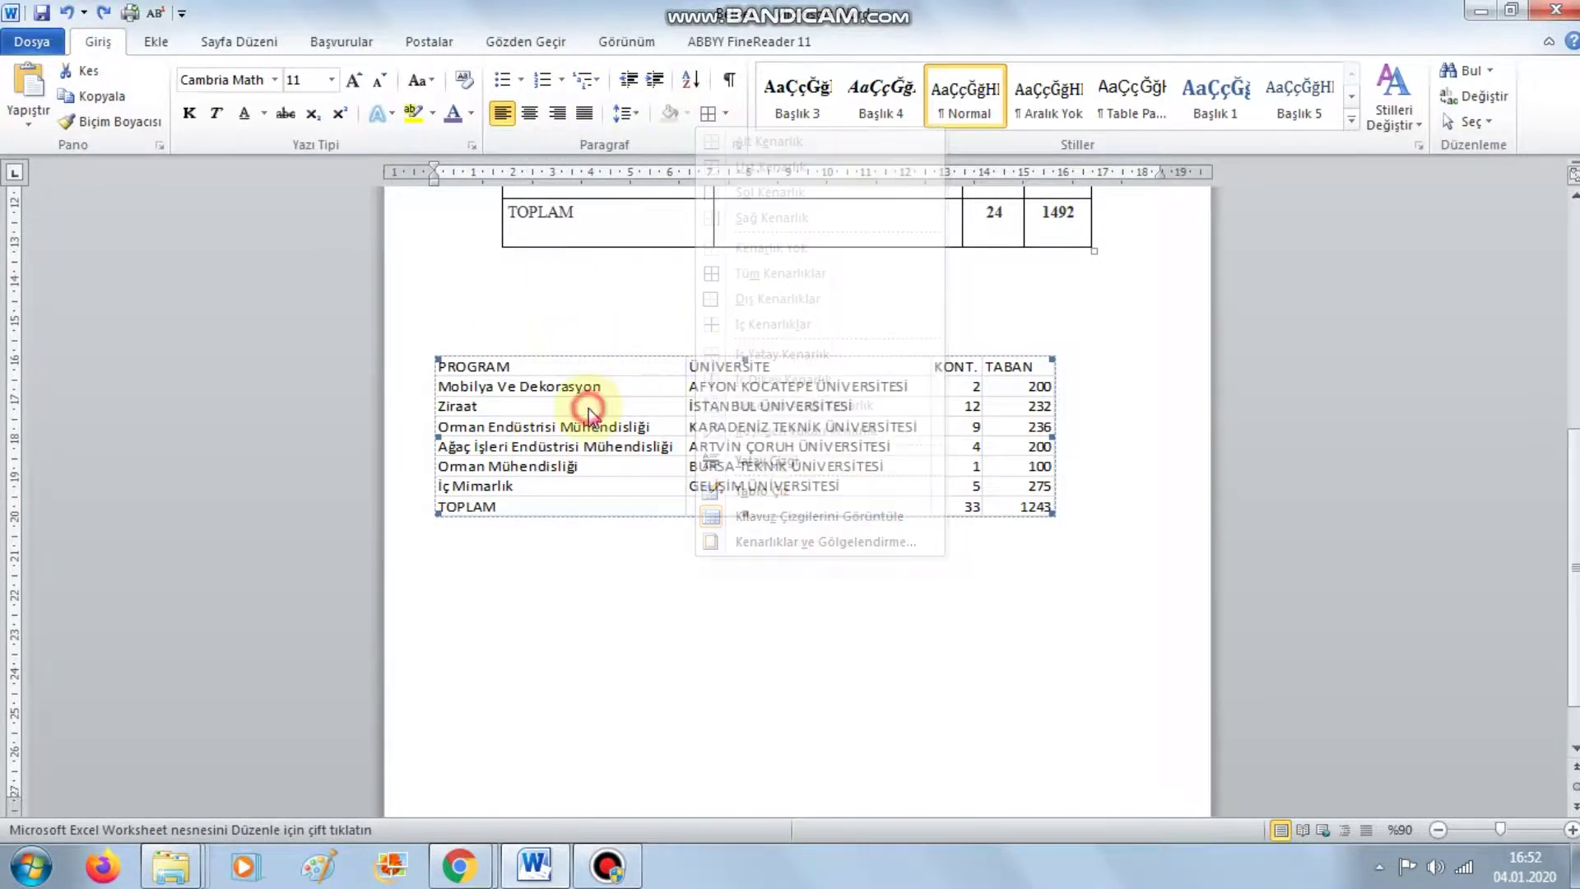
scroll(950, 533, "down", 1)
scroll(950, 534, "up", 1)
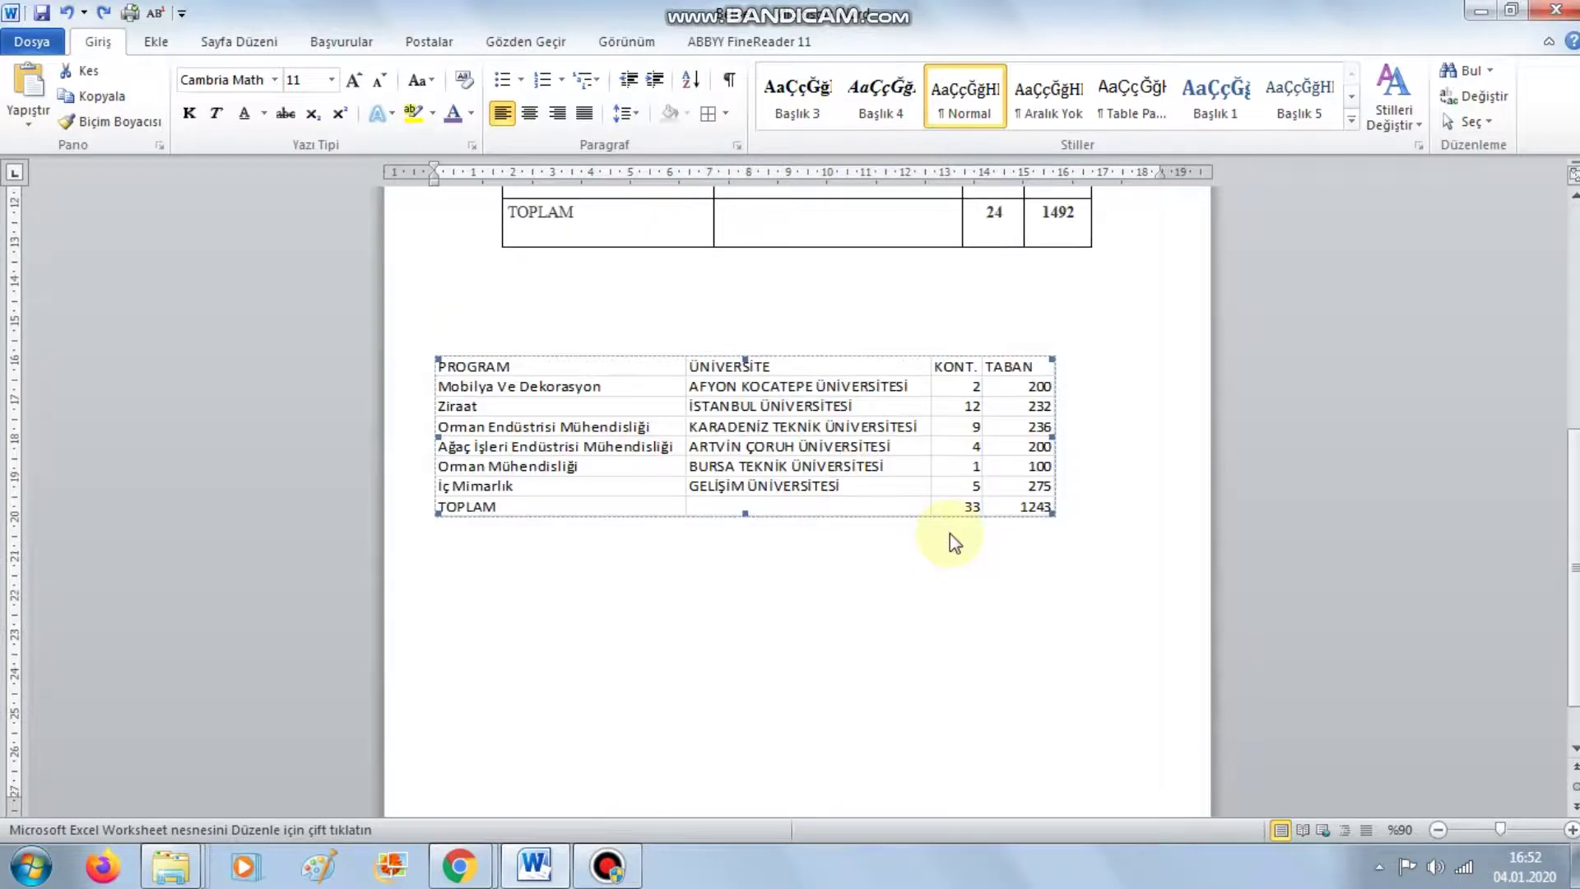